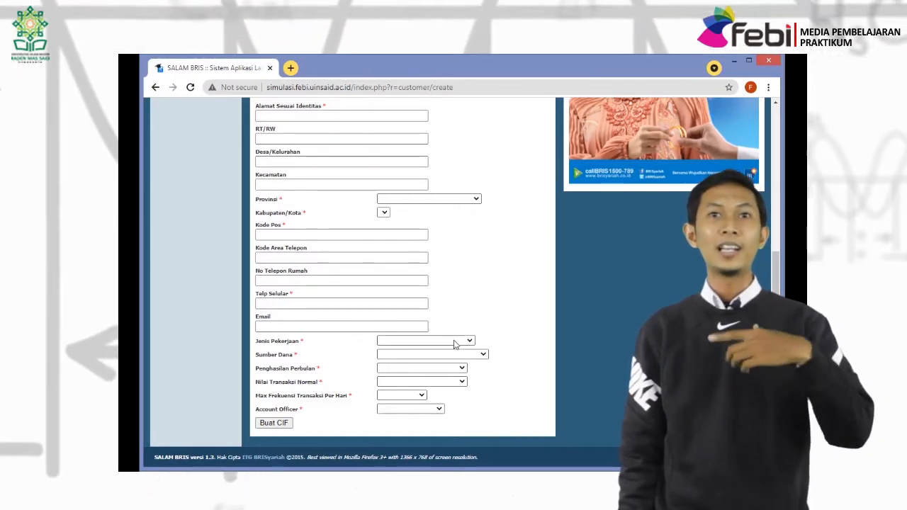
Browse the job type, funds, income, transaction and account officer lists without choosing anything.
click(455, 342)
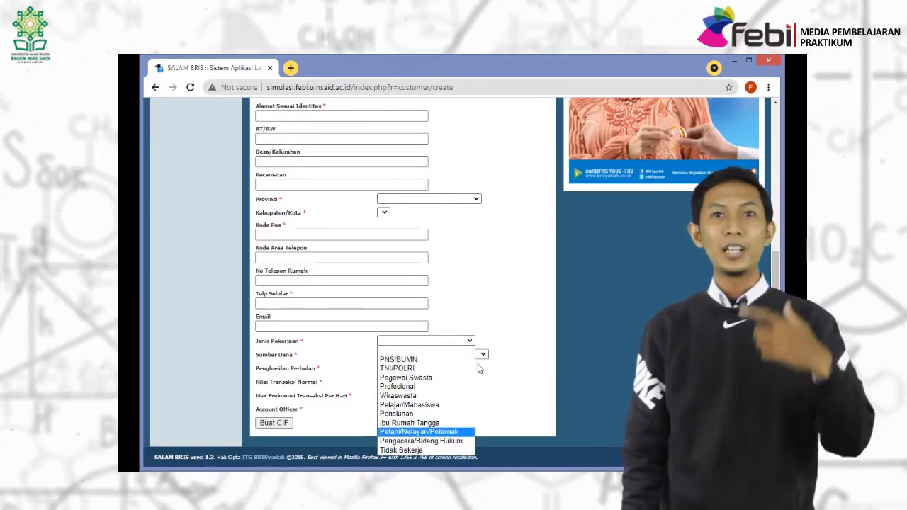
click(505, 407)
click(471, 354)
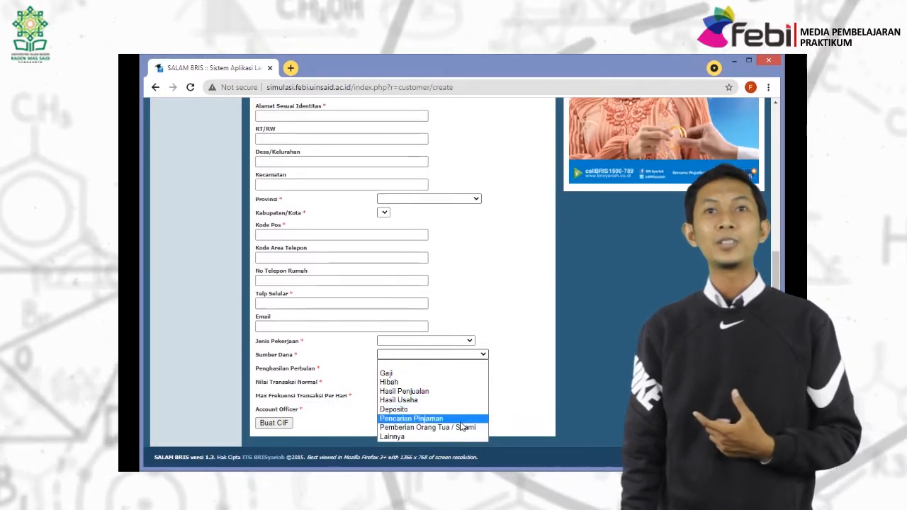
click(522, 409)
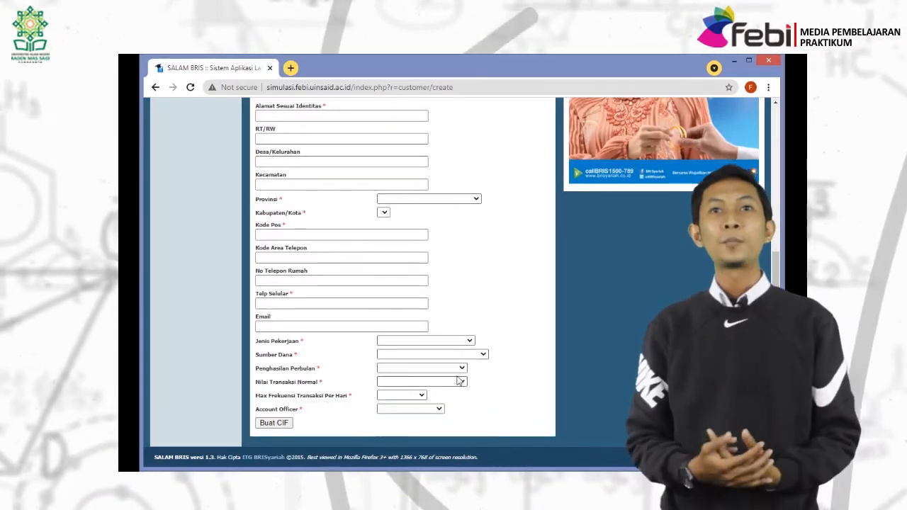
click(450, 369)
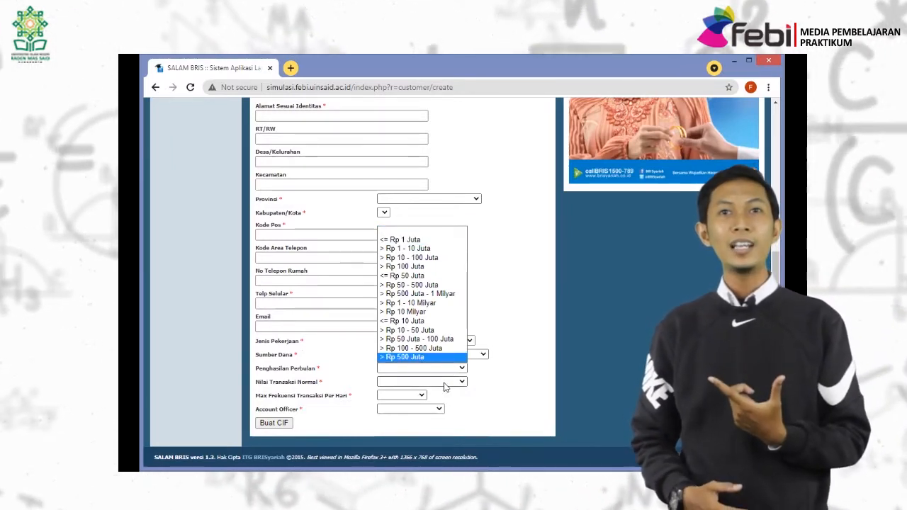
click(444, 384)
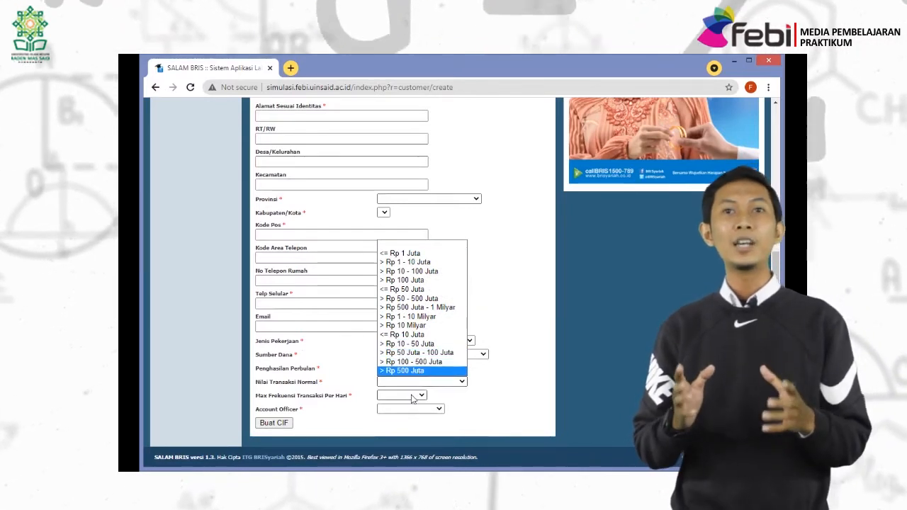
click(413, 395)
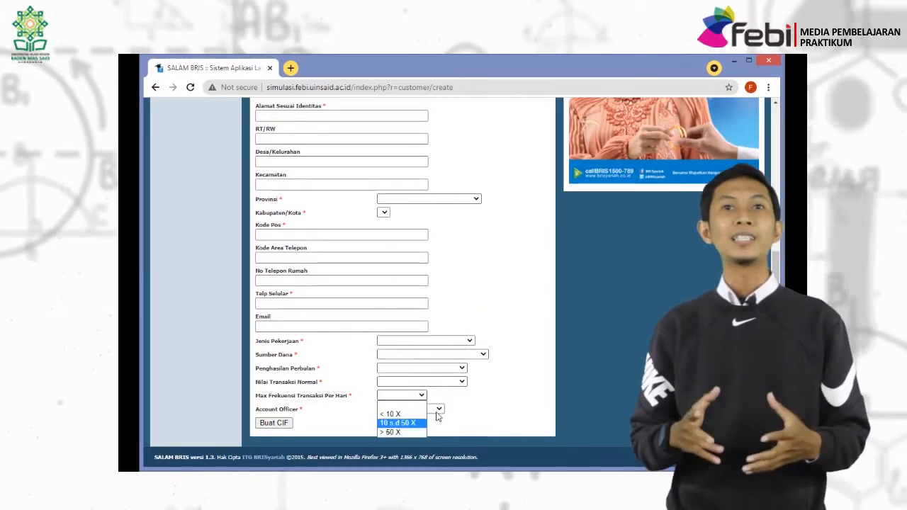
click(425, 423)
click(436, 408)
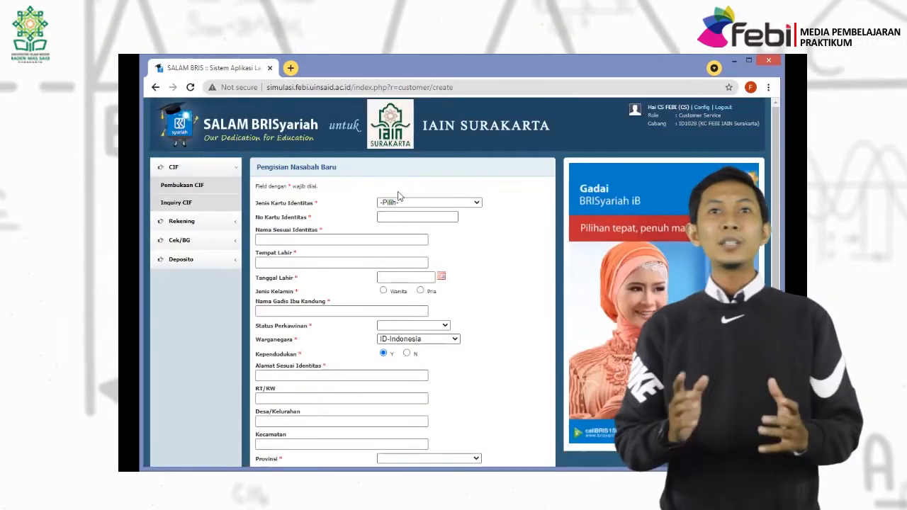
Set the identity card type to 01-KTP and fill the customer's name and birthplace from suggestions.
click(418, 203)
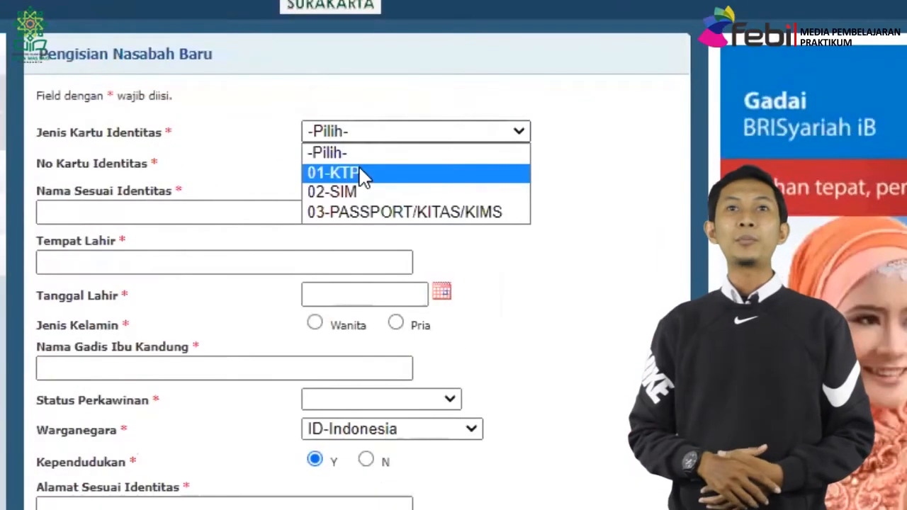
click(361, 175)
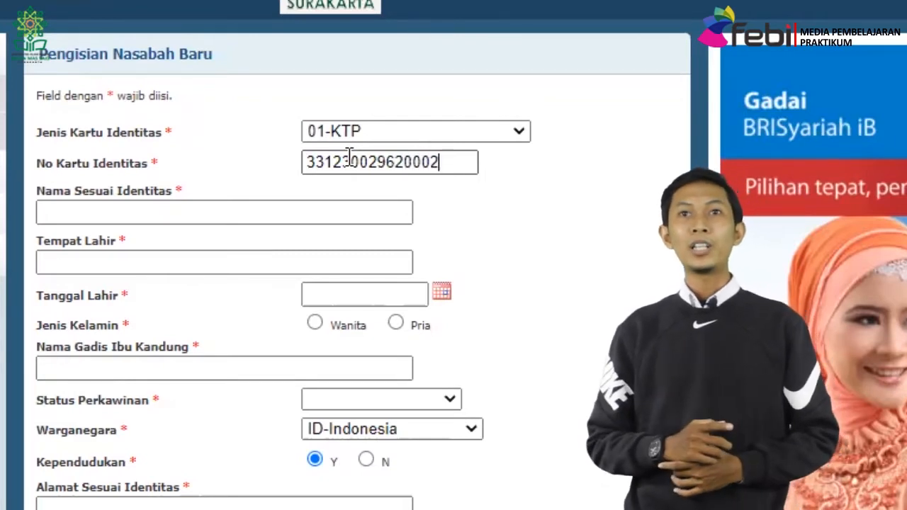
click(347, 214)
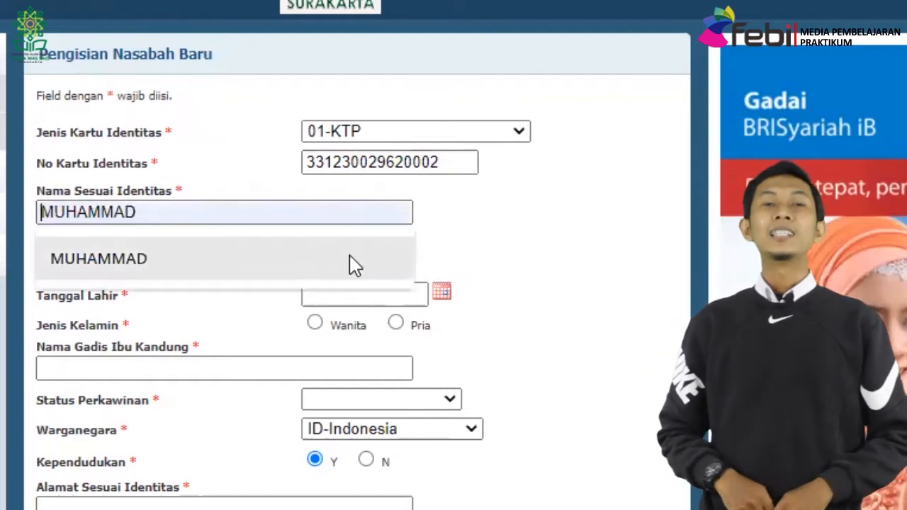
click(345, 259)
click(239, 263)
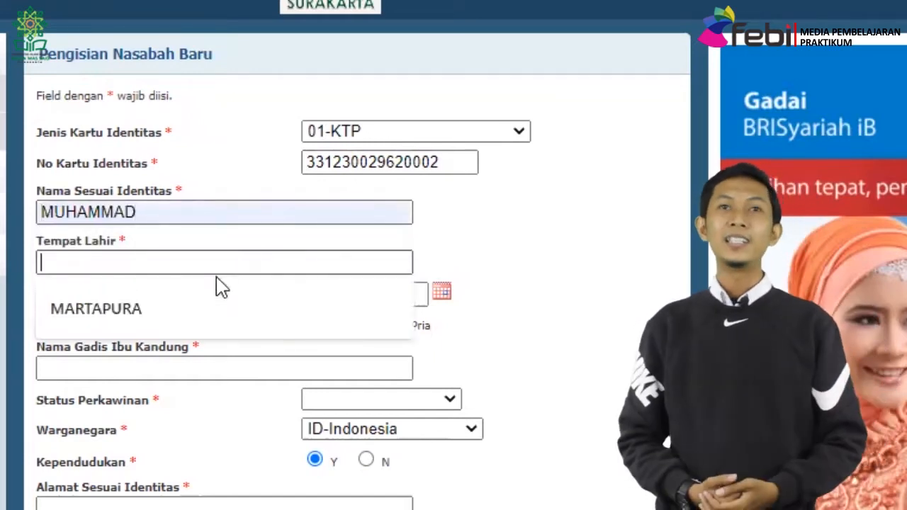
click(168, 320)
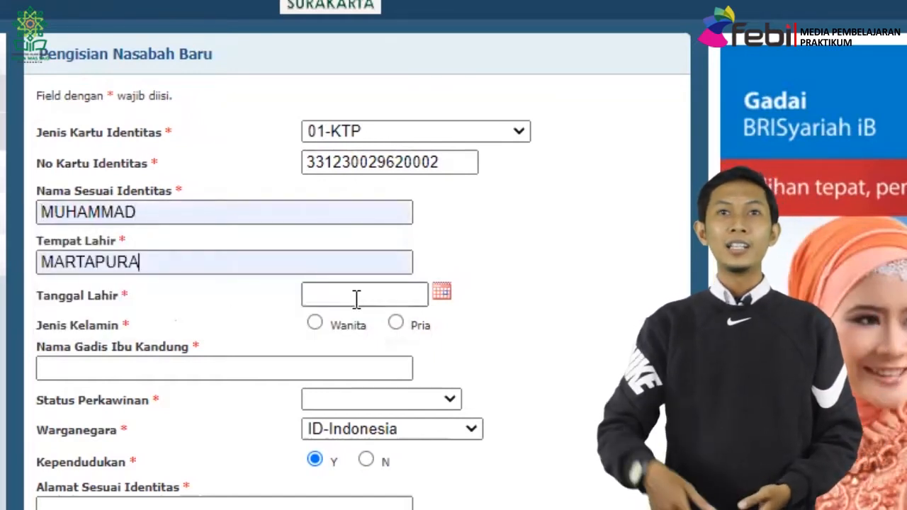
Fill in the customer's birth date using the date picker and suggestion.
click(442, 292)
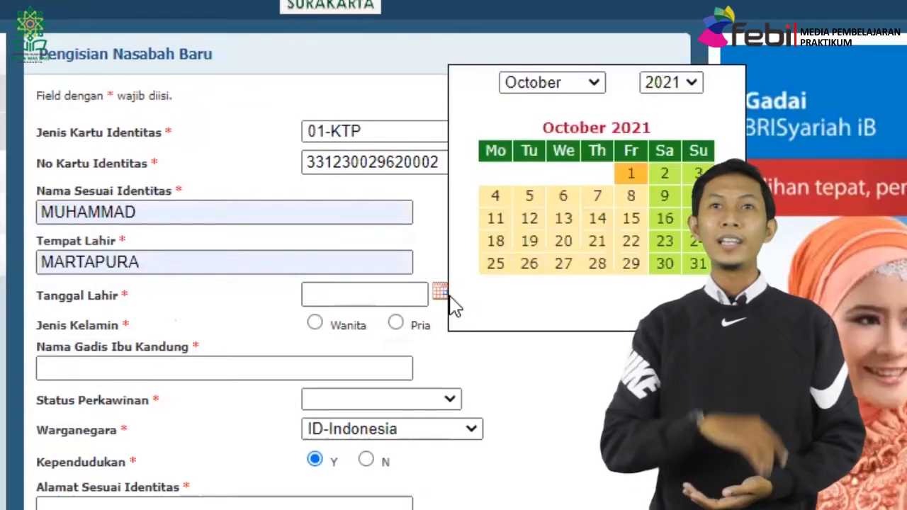
click(364, 297)
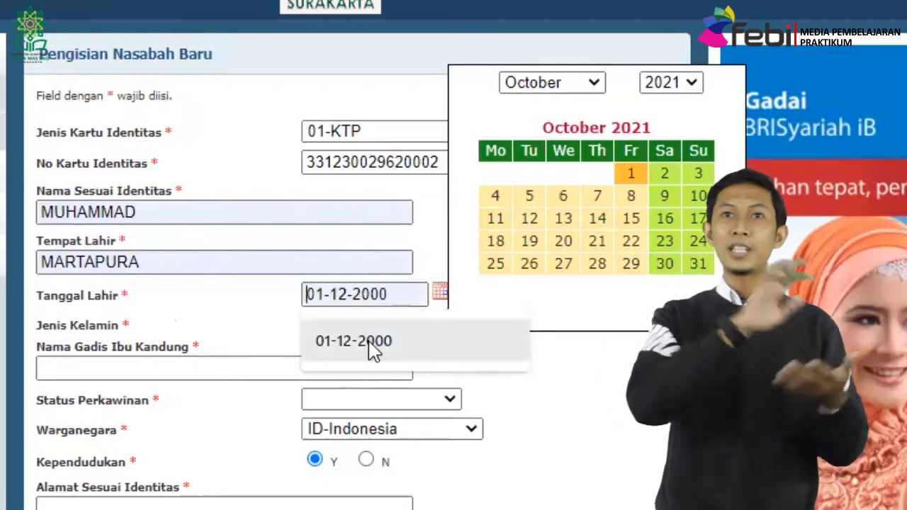
click(373, 346)
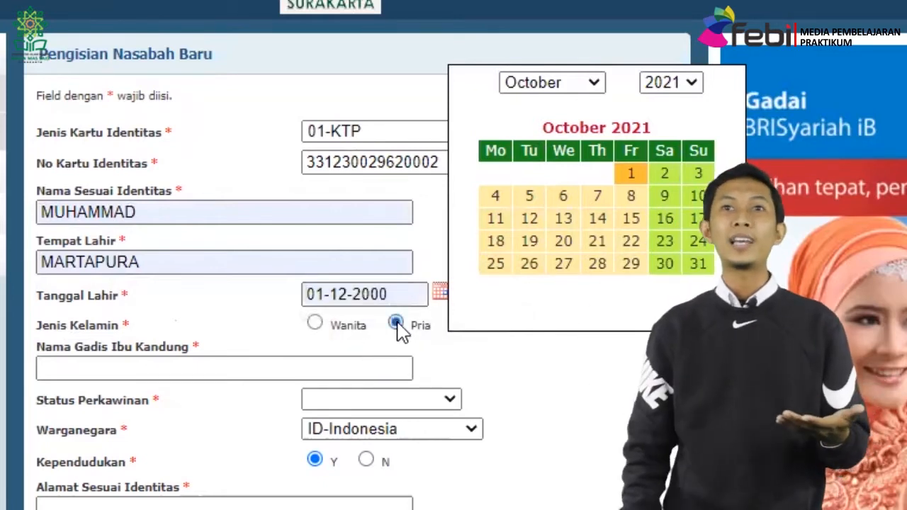
click(648, 354)
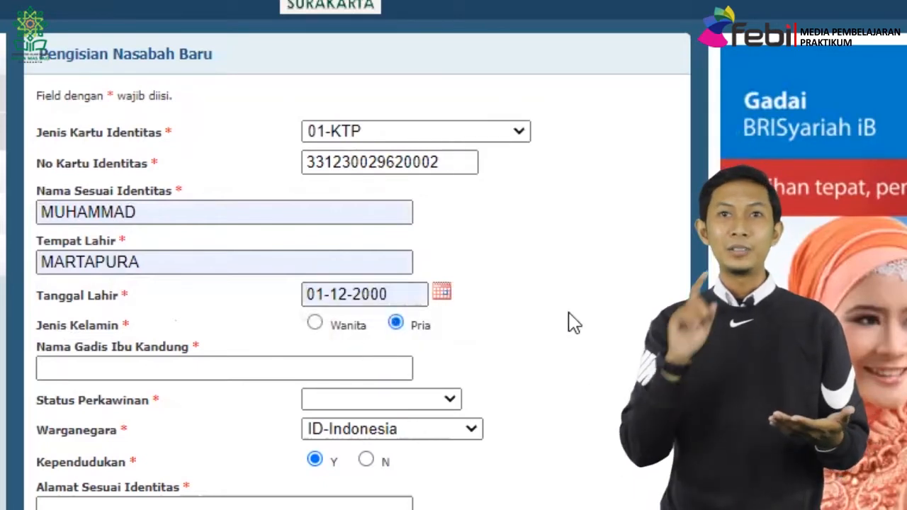
Enter the mother's maiden name and set marital status to BELUM MENIKAH.
click(280, 370)
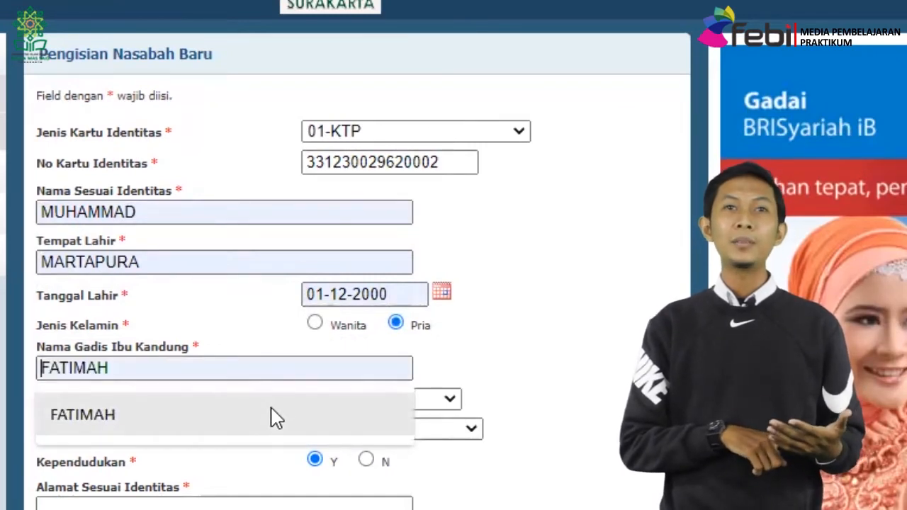
click(276, 418)
text(AZ ZAHRA)
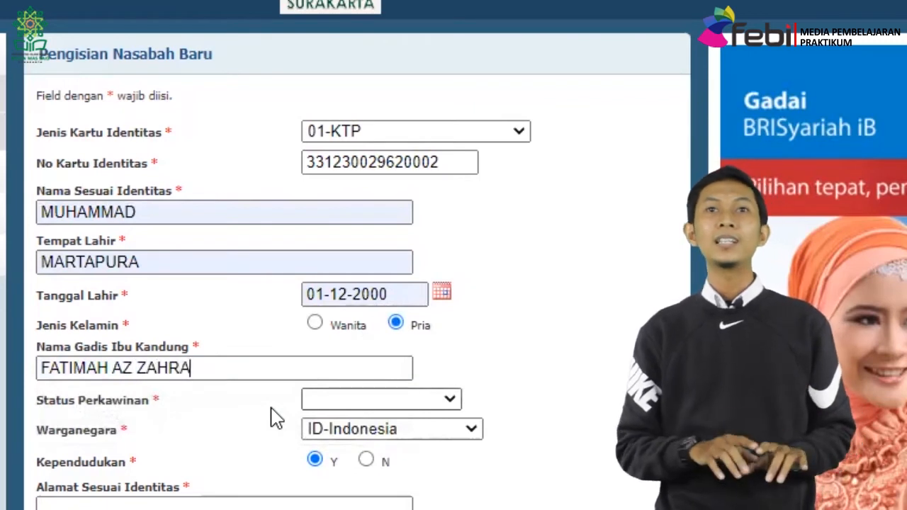
click(381, 399)
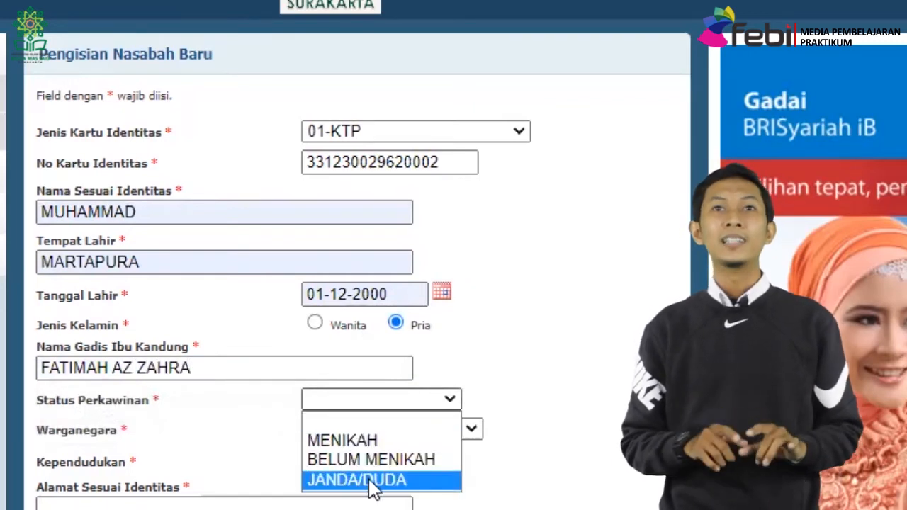
click(371, 464)
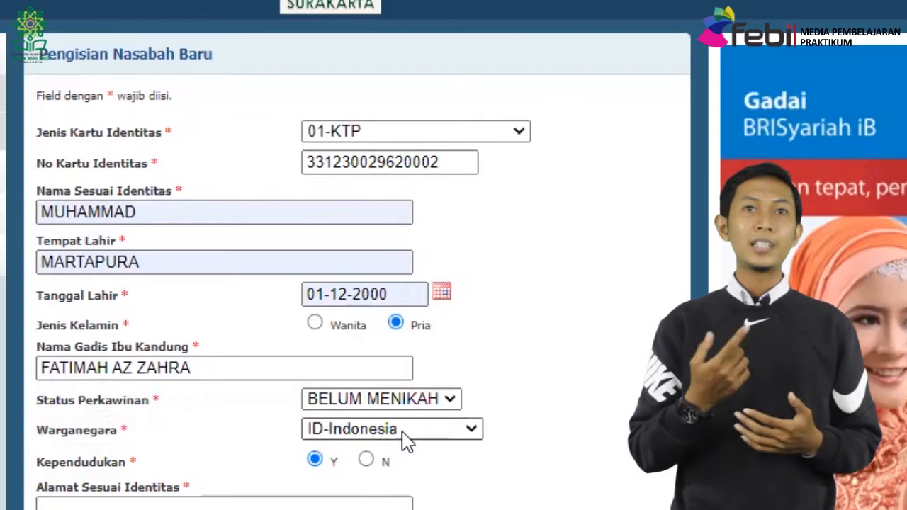
click(228, 502)
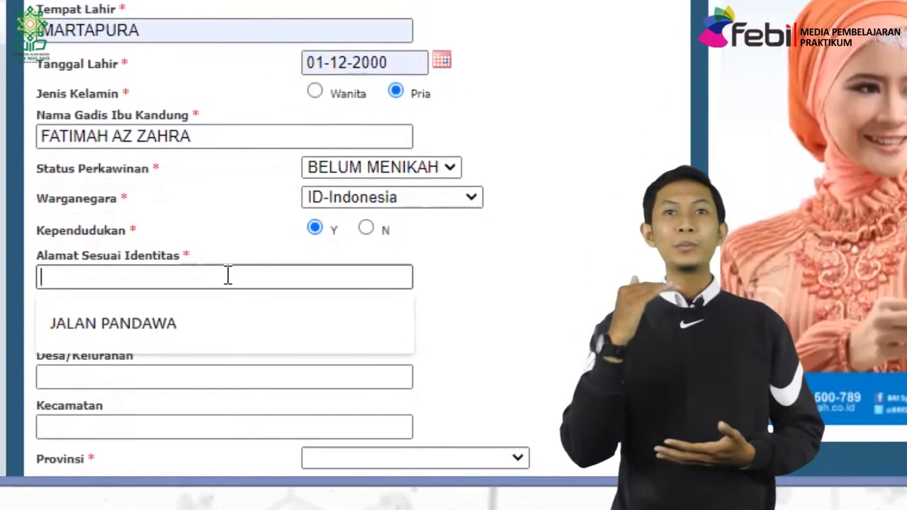
click(240, 323)
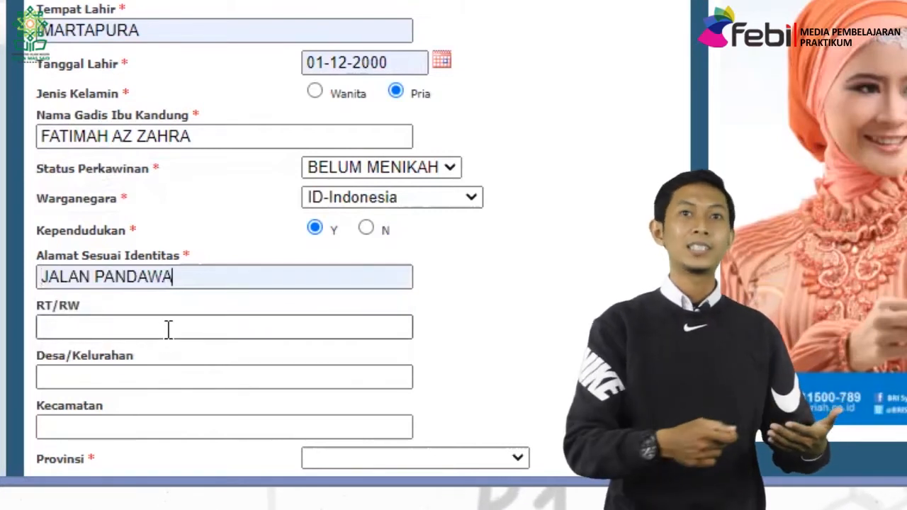
click(159, 380)
text(PUCAN)
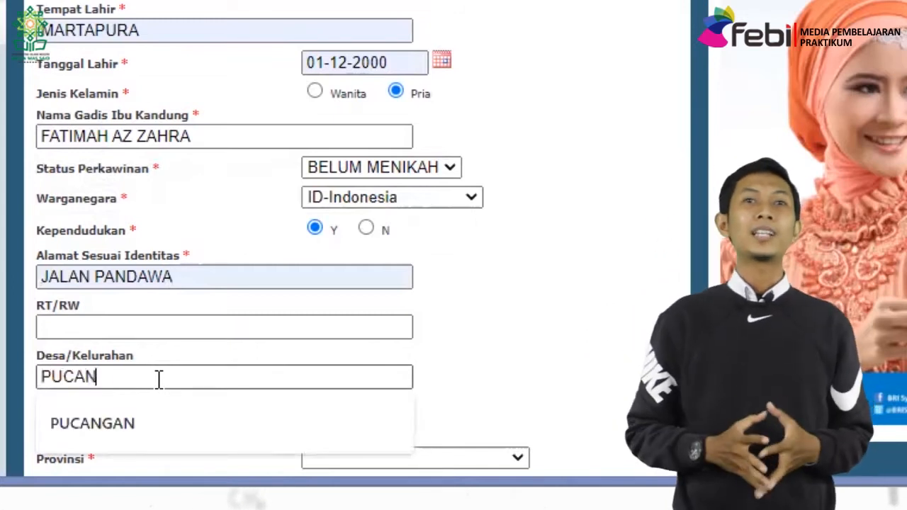
text(GAN)
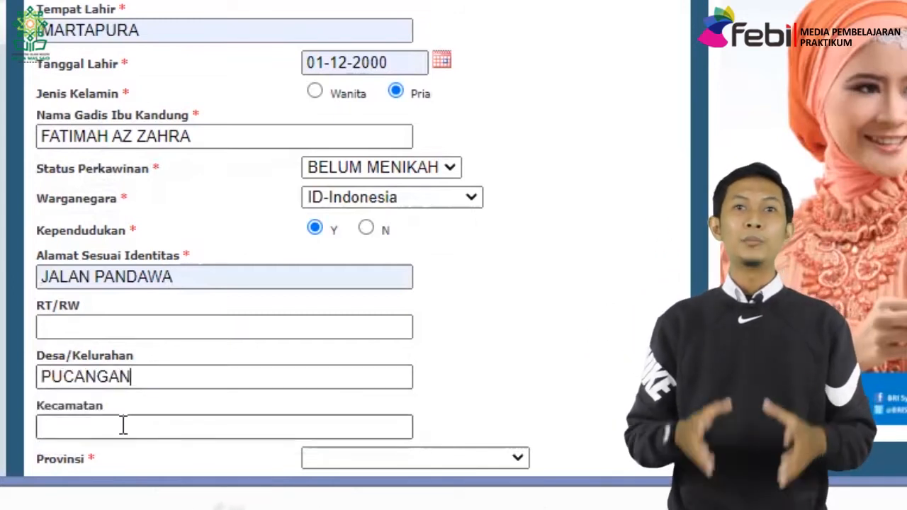
click(123, 425)
click(112, 377)
click(87, 330)
click(88, 325)
text(0)
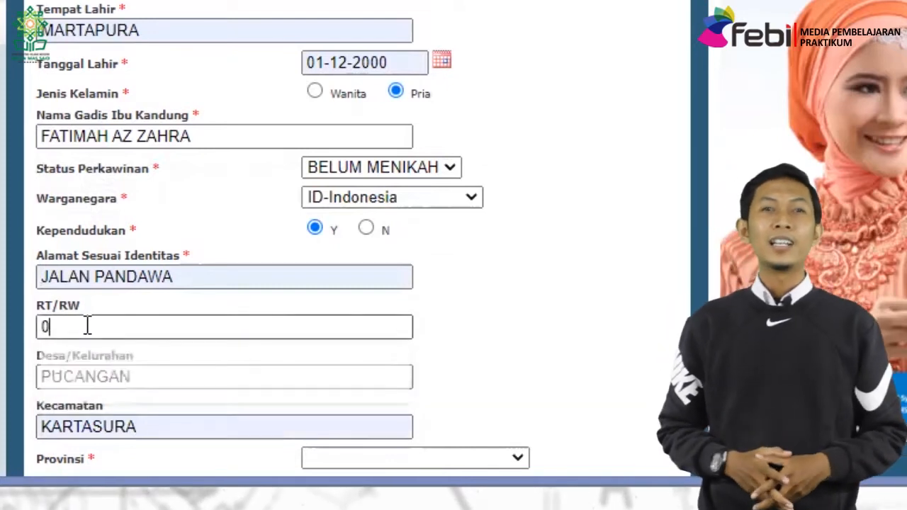
text(1/01)
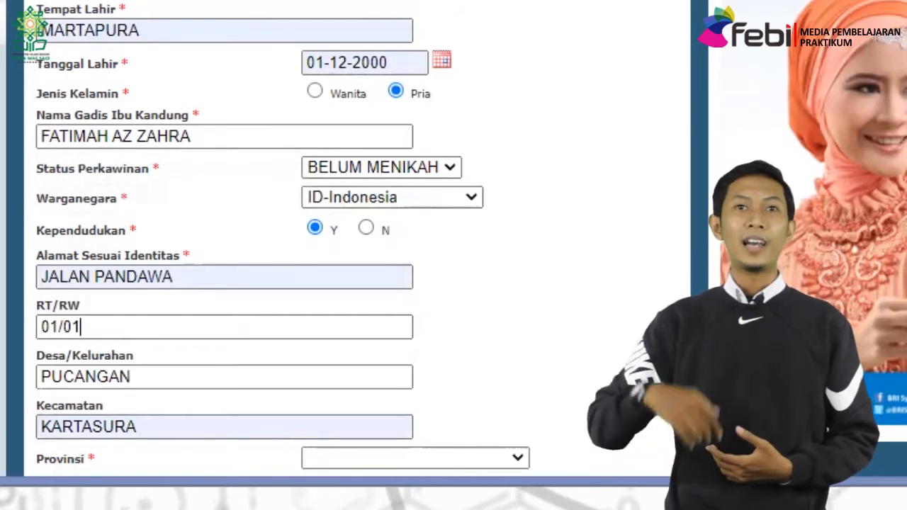
scroll(560, 196, down, 1)
scroll(347, 240, down, 7)
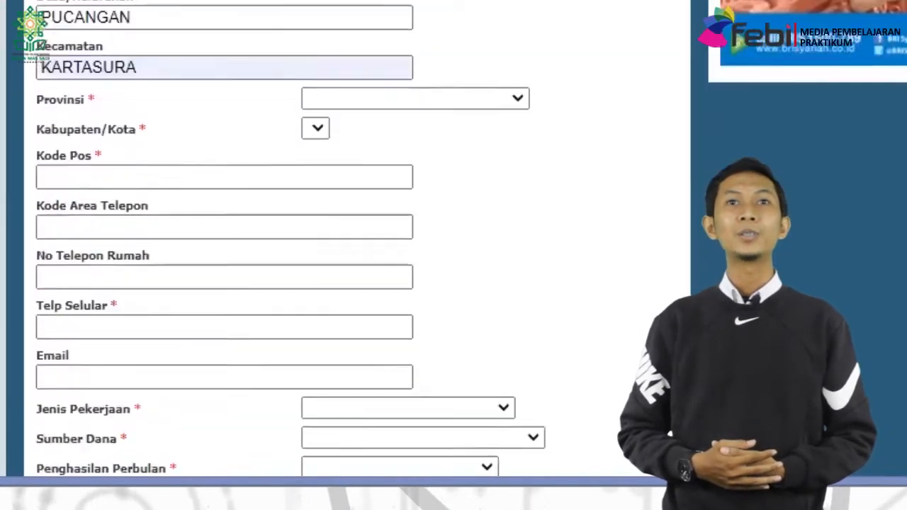
scroll(516, 5, down, 1)
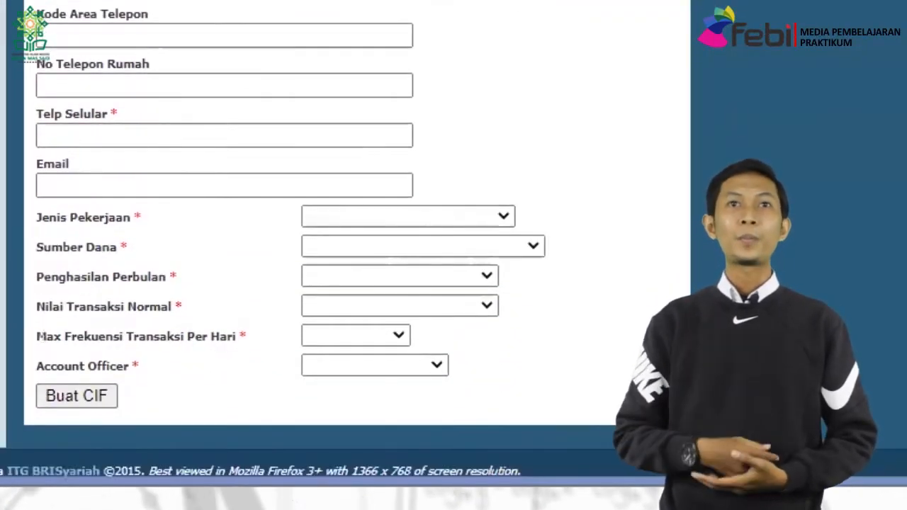
Set province Jawa Tengah, regency Sukoharjo, and accept the suggested postal code.
click(517, 2)
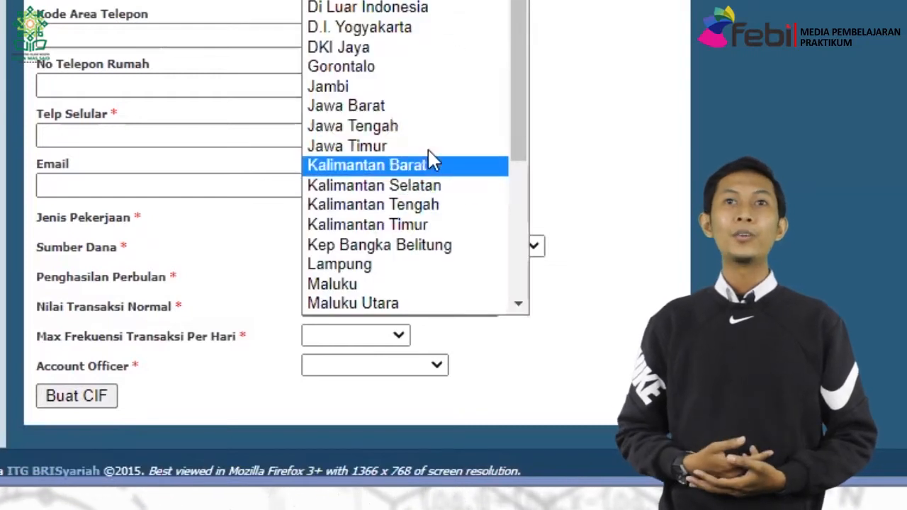
click(419, 132)
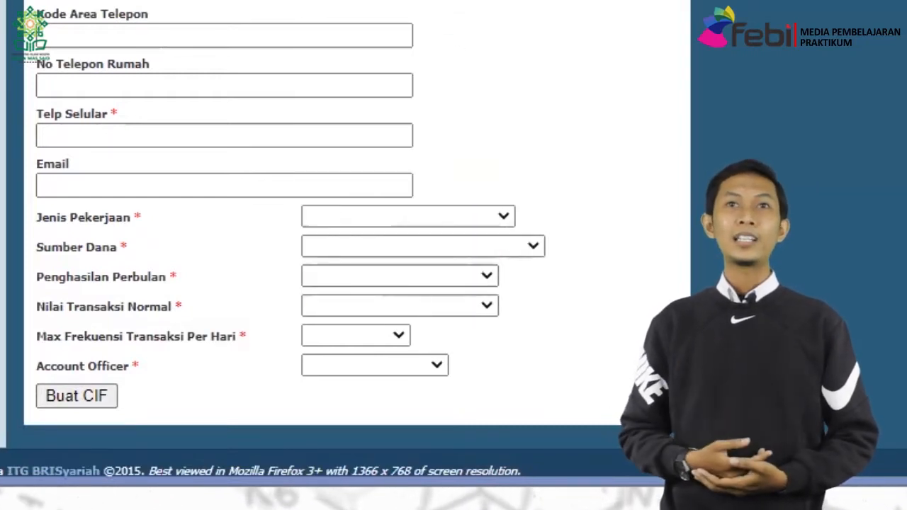
click(510, 2)
text(su)
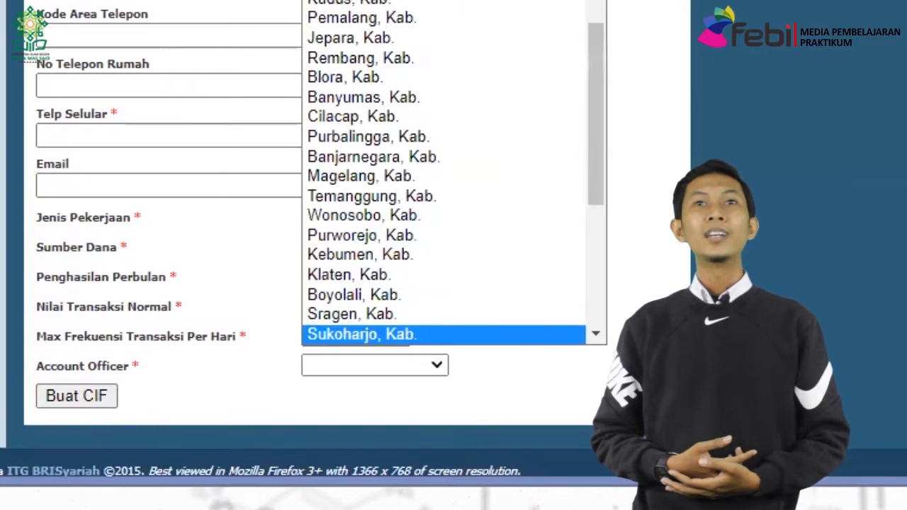
key(Return)
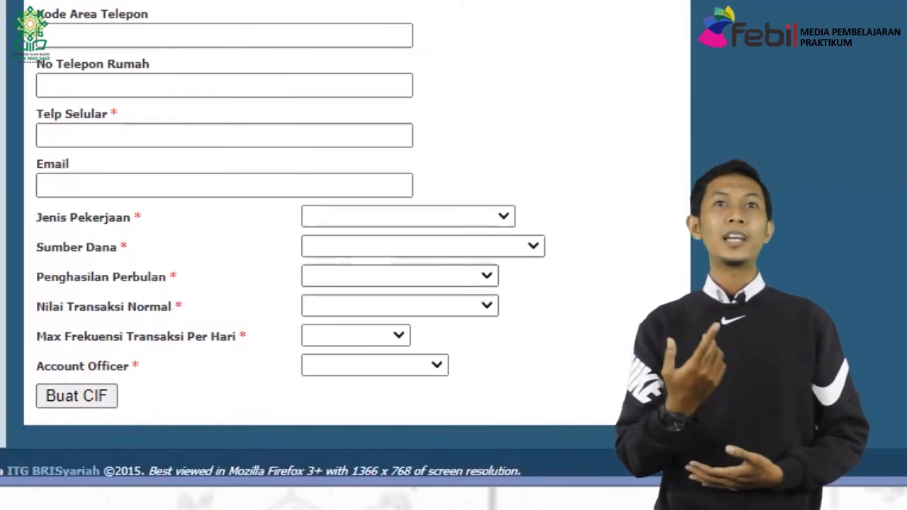
key(Tab)
text(5)
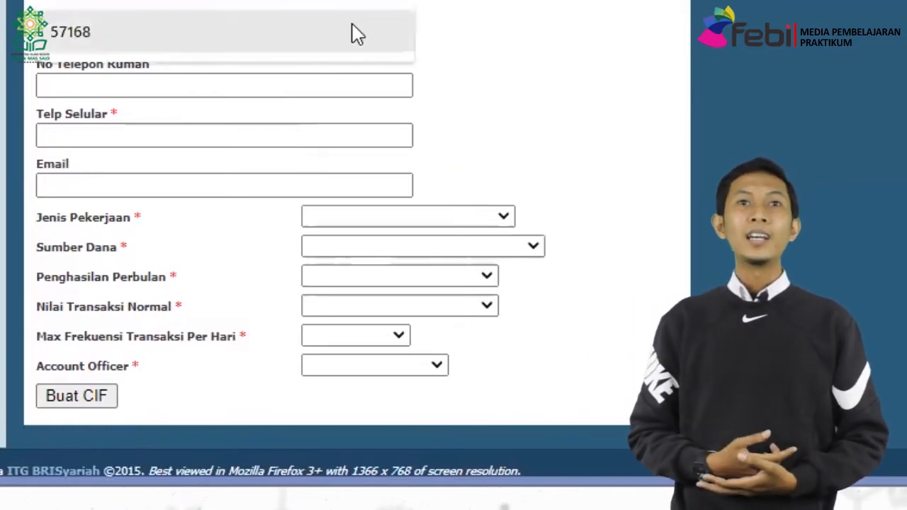
click(351, 32)
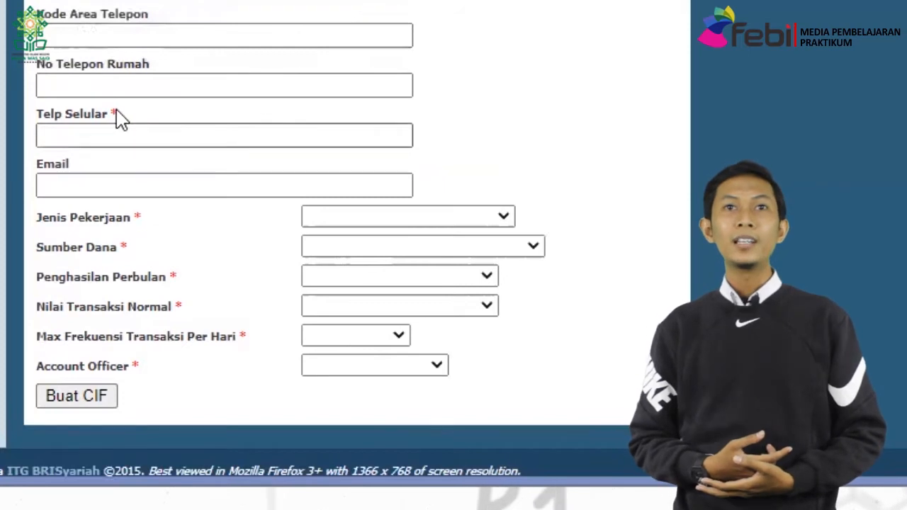
Fill the customer's mobile phone number and e-mail from saved suggestions.
click(128, 130)
click(132, 177)
click(132, 184)
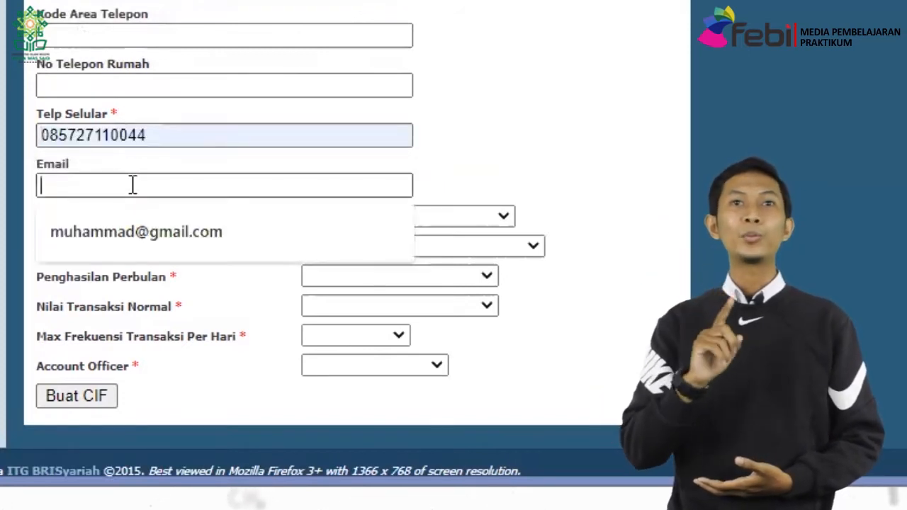
click(139, 231)
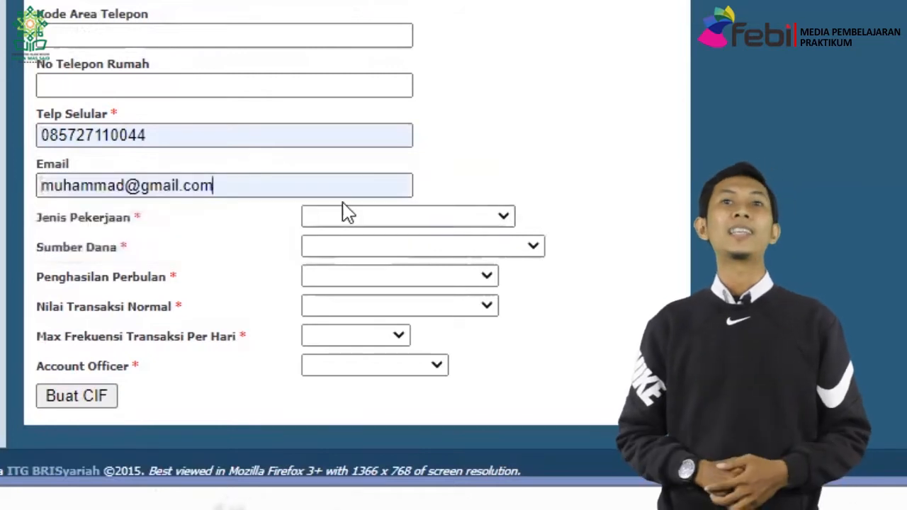
click(352, 219)
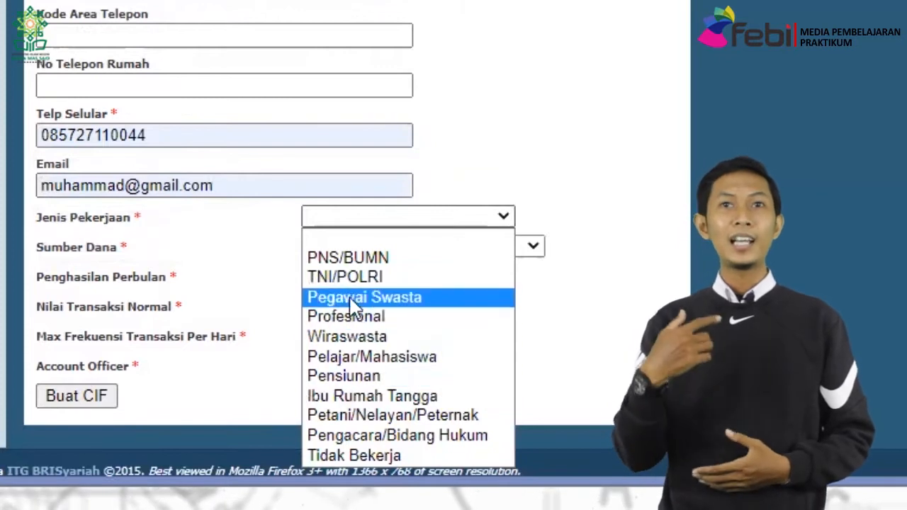
Set occupation PNS/BUMN, source of funds Gaji, and monthly income > Rp 1 - 10 Juta.
click(346, 259)
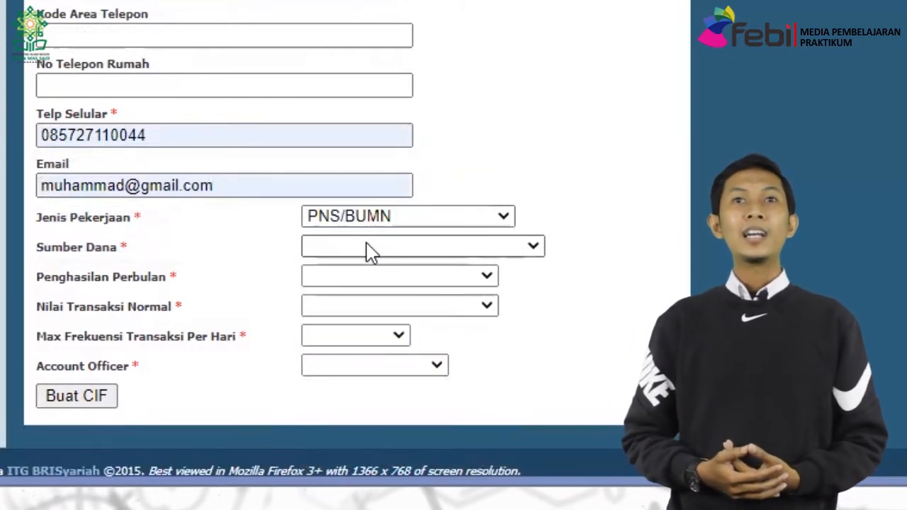
click(367, 250)
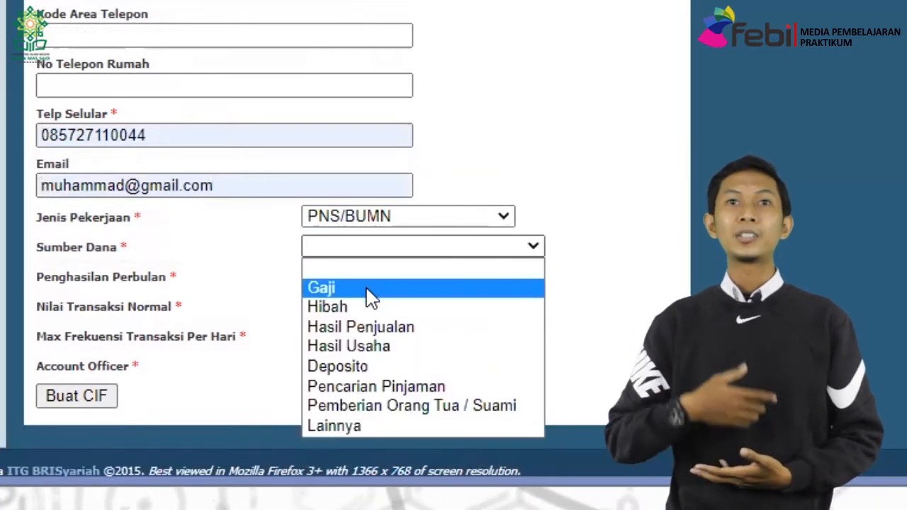
click(369, 290)
click(358, 280)
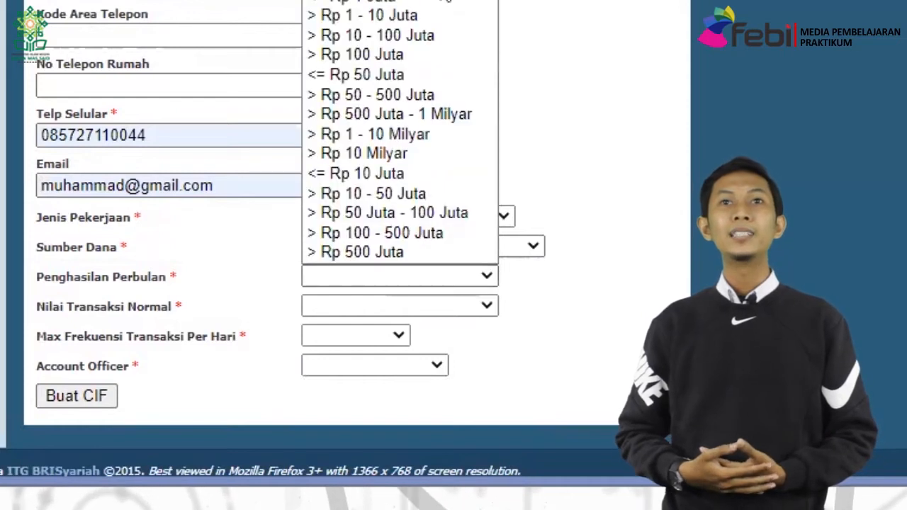
click(442, 27)
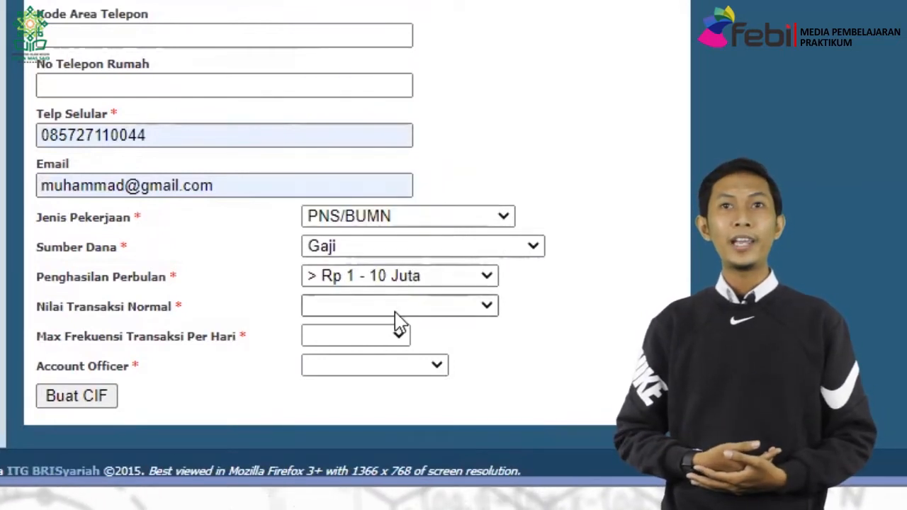
Set transaction value > Rp 1 - 10 Juta, daily frequency 10 s.d 50 X, account officer NAMA AO SATU.
click(397, 312)
click(405, 44)
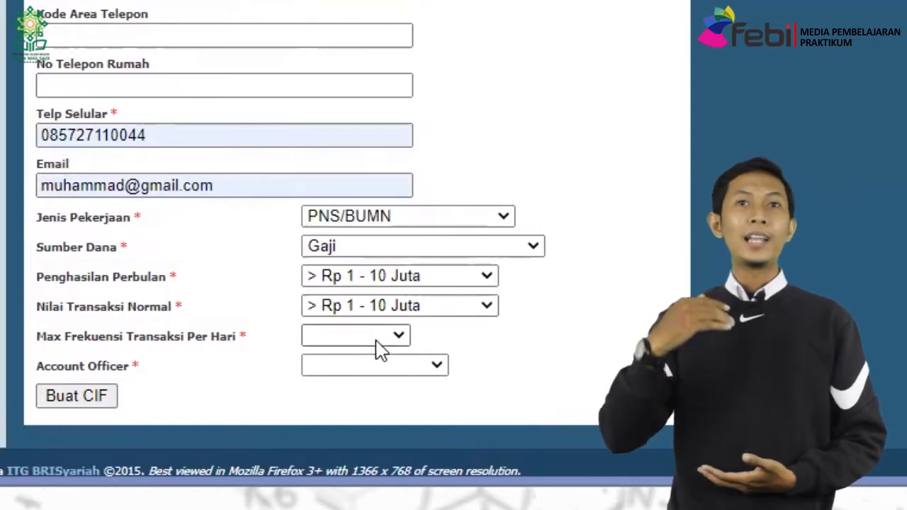
click(369, 334)
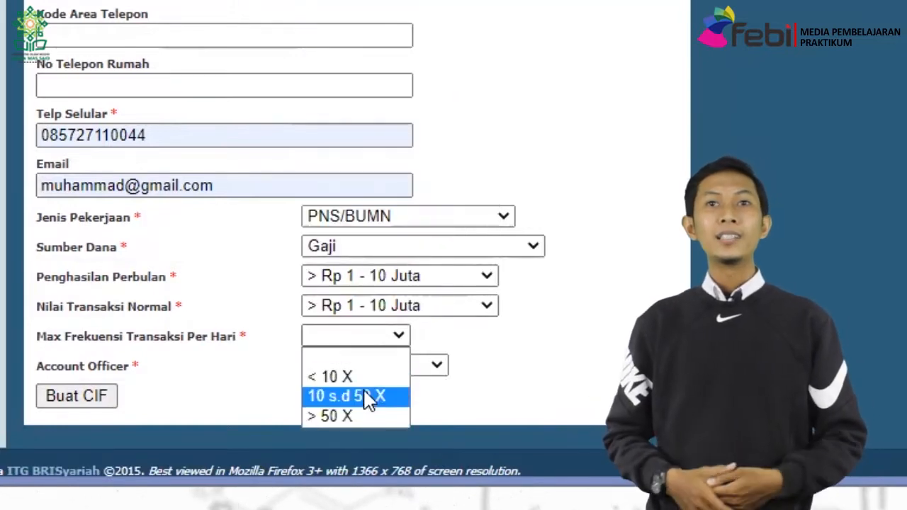
click(368, 399)
click(360, 374)
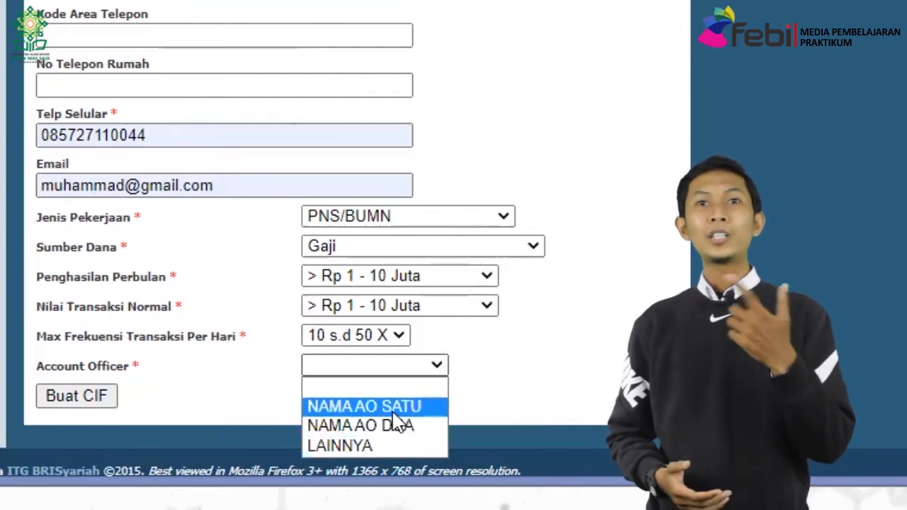
click(376, 406)
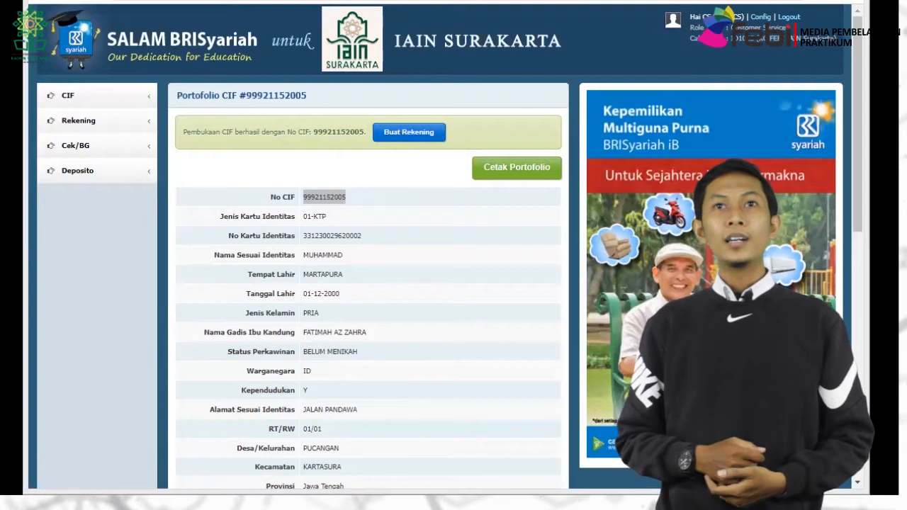
Open a 21101 Tabungan Faedah Wadiah account for this CIF, purpose Menyimpan Dana, zakat 2.5%.
click(367, 193)
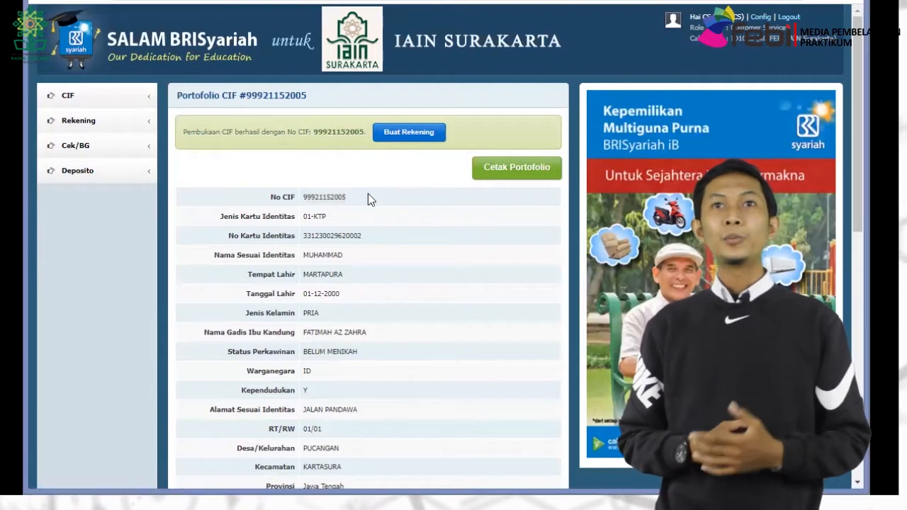
click(417, 140)
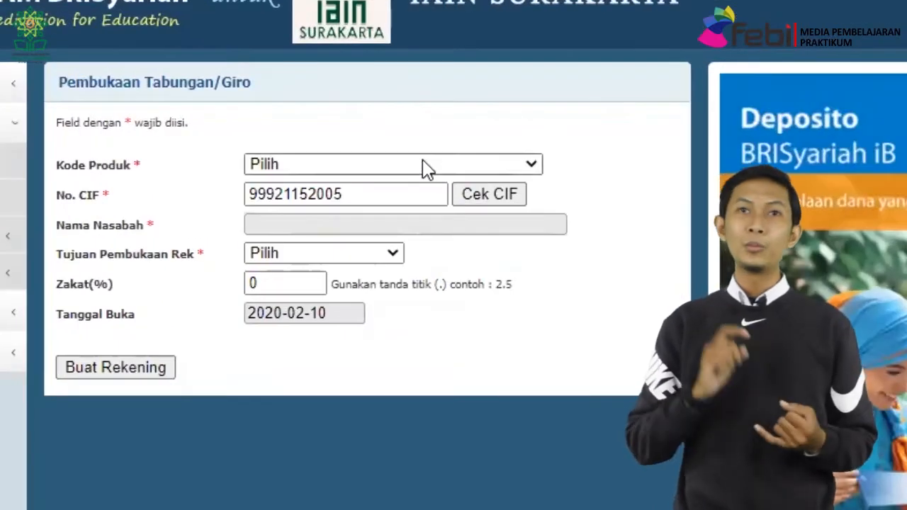
click(423, 164)
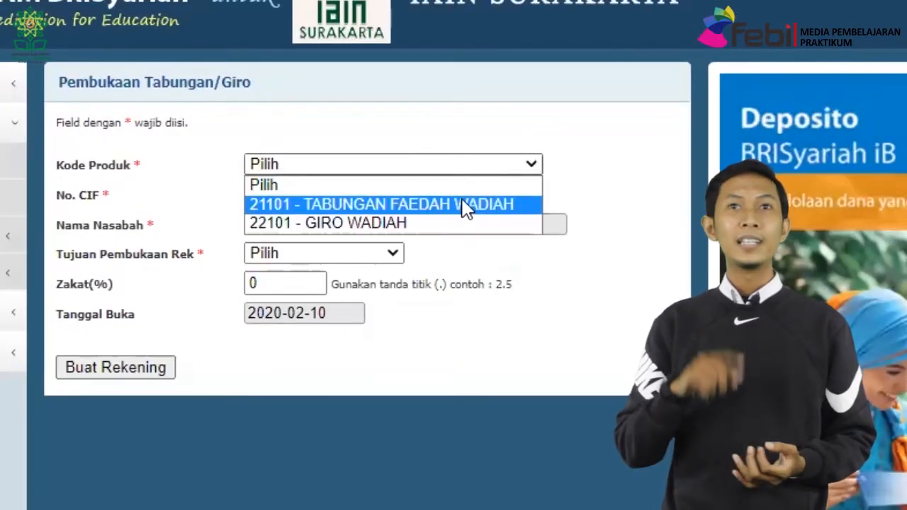
click(448, 204)
click(492, 192)
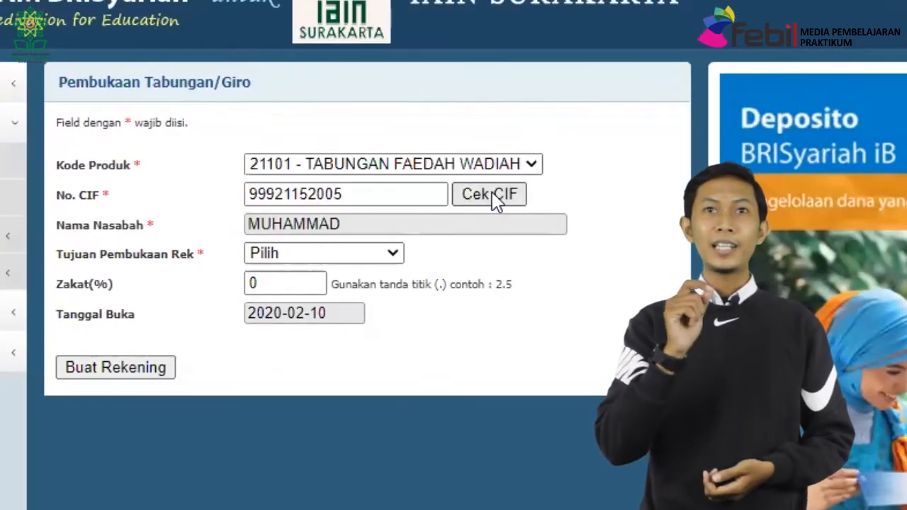
click(326, 264)
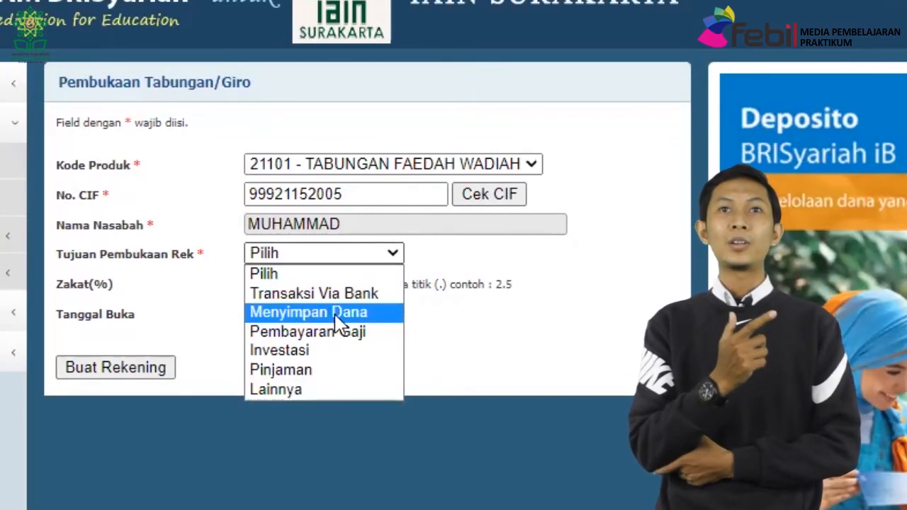
click(335, 314)
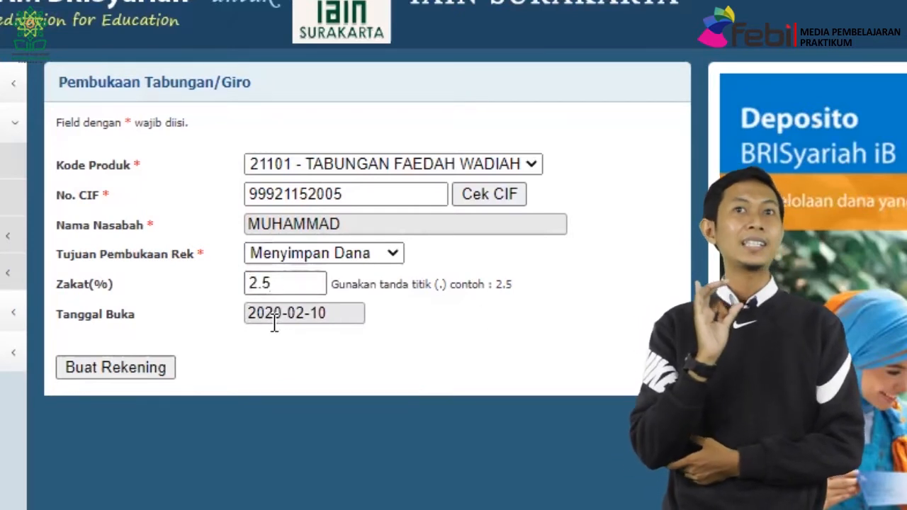
click(131, 371)
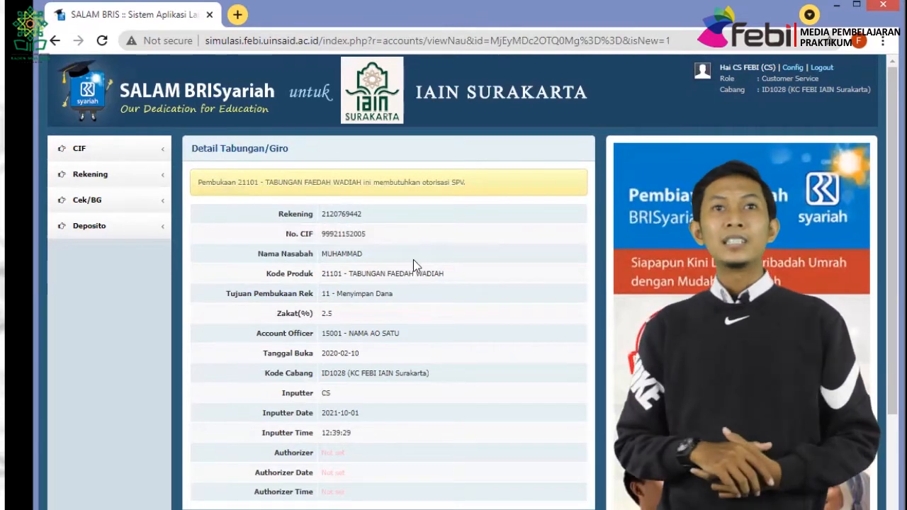
Open a 22101 Giro Wadiah account for the same CIF, purpose Transaksi Via Bank, zakat 0.
click(113, 178)
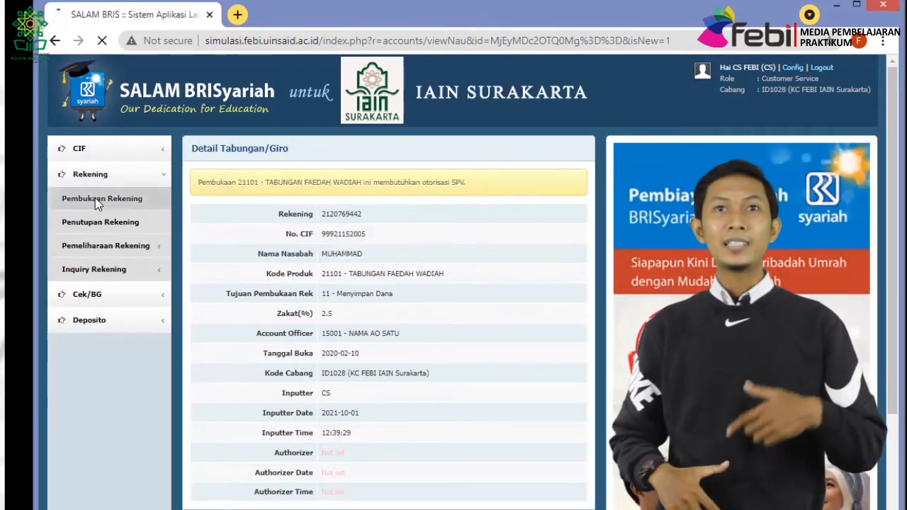
click(95, 199)
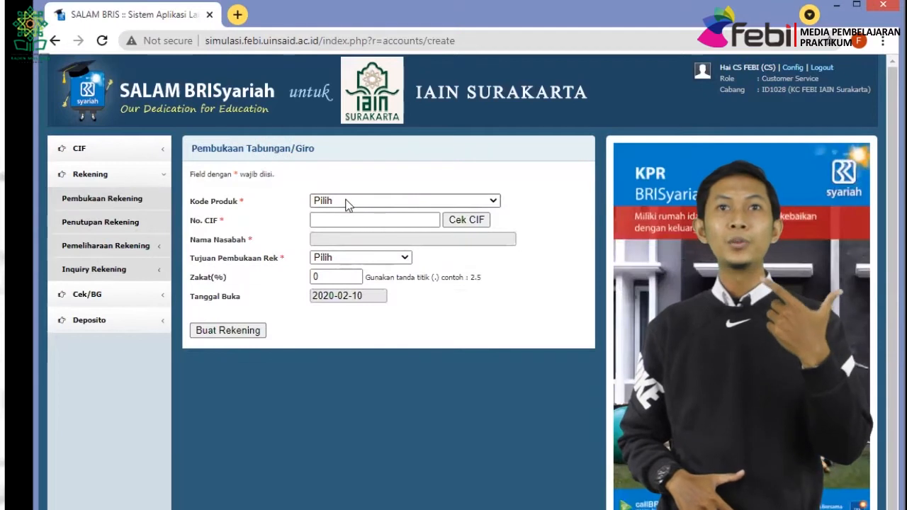
click(347, 202)
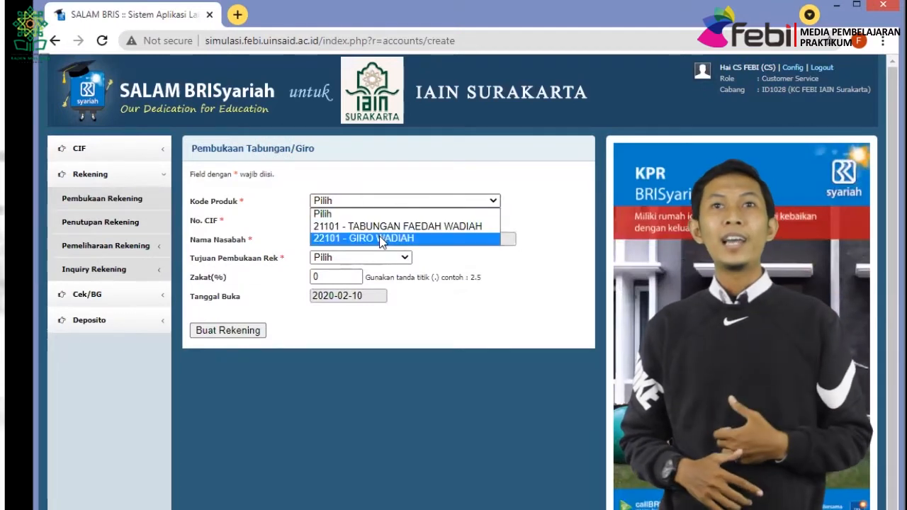
click(382, 239)
click(356, 221)
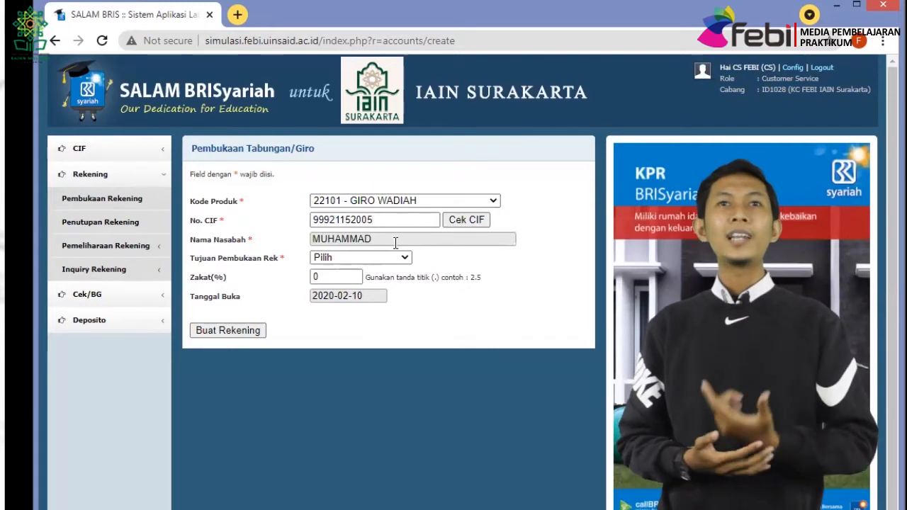
click(383, 262)
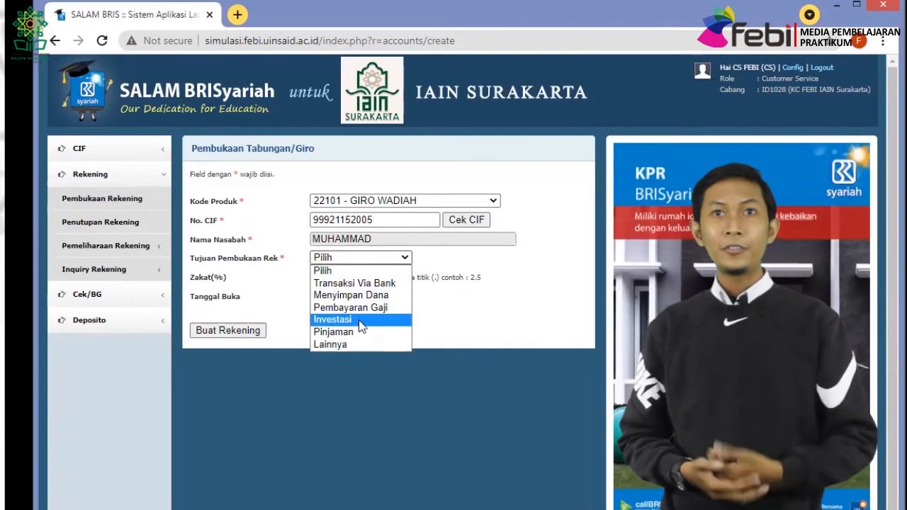
click(371, 282)
click(345, 279)
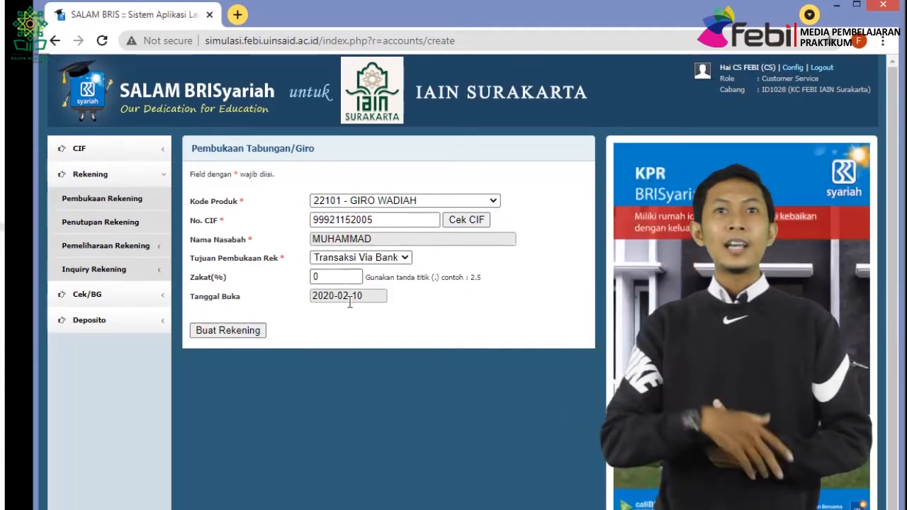
click(256, 333)
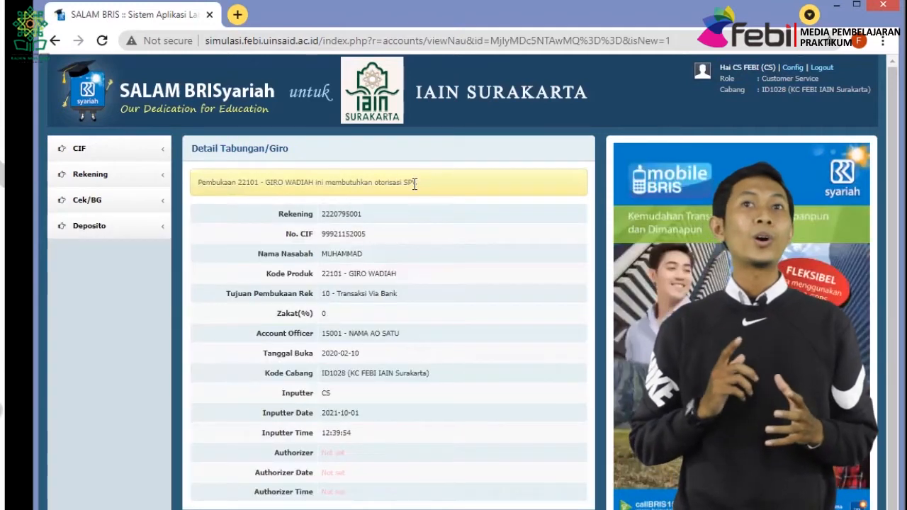
Log out of customer service and log in as supervisor SPV.
click(824, 68)
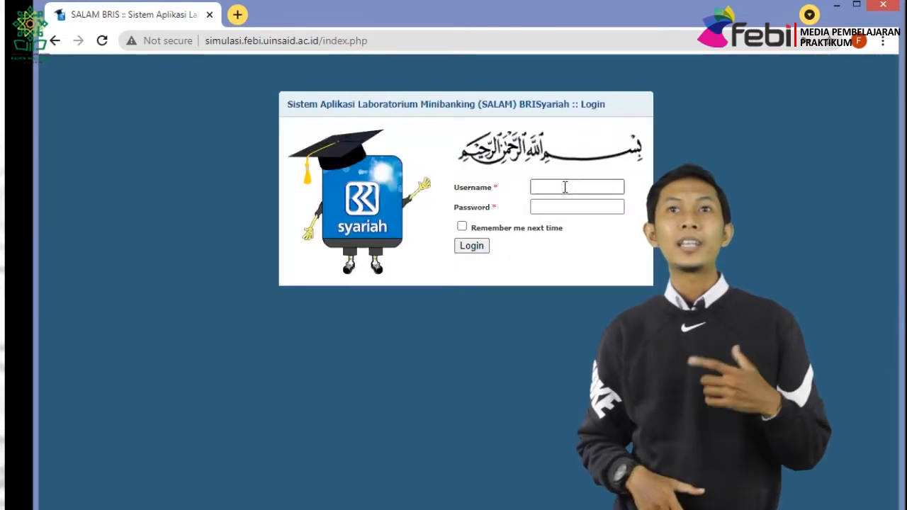
click(564, 187)
text(SPV)
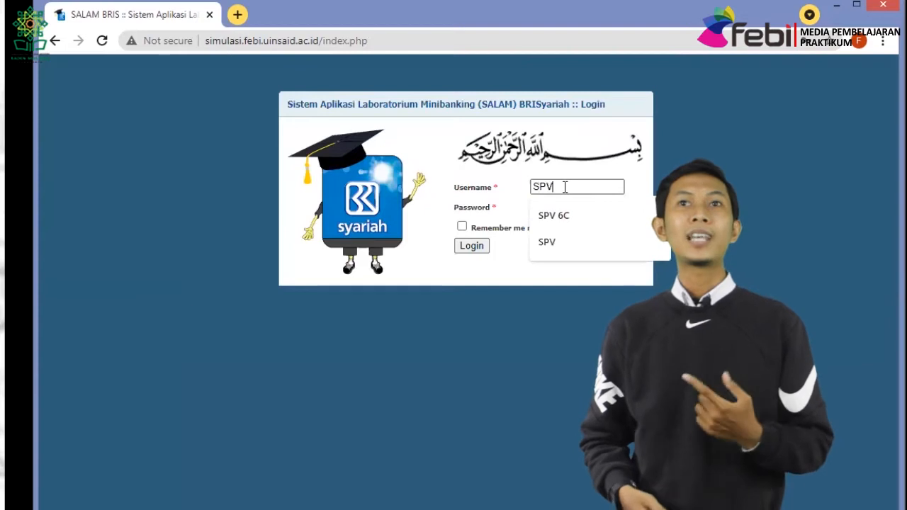
key(Tab)
text(1)
key(Return)
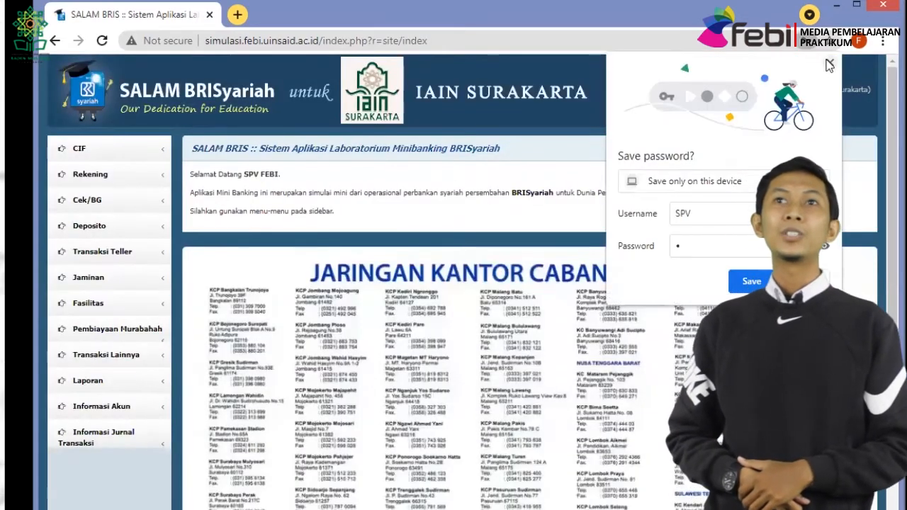
Go to Rekening > Otorisasi Pembukaan Rekening to list pending account openings.
click(92, 175)
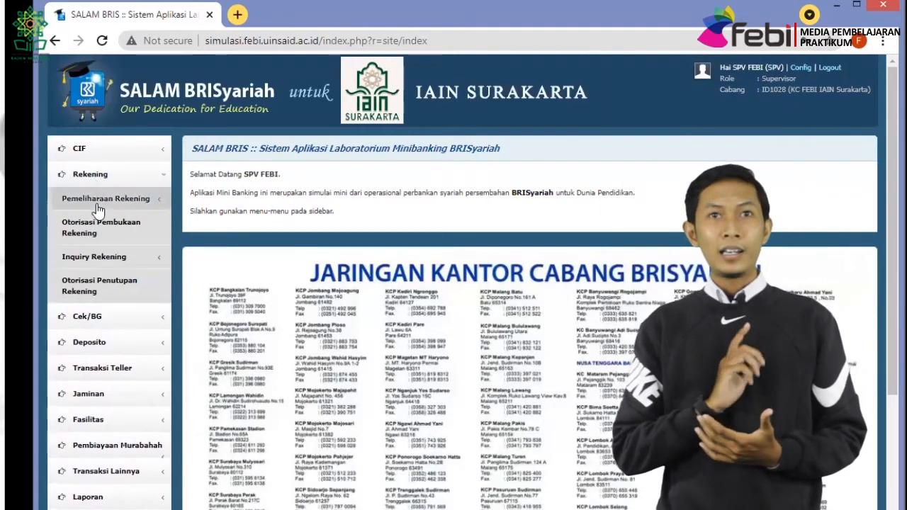
click(114, 200)
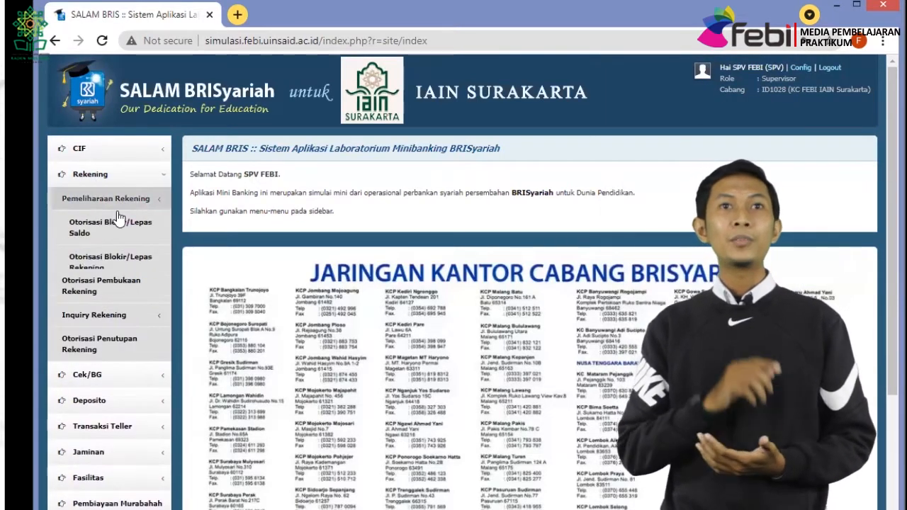
click(96, 299)
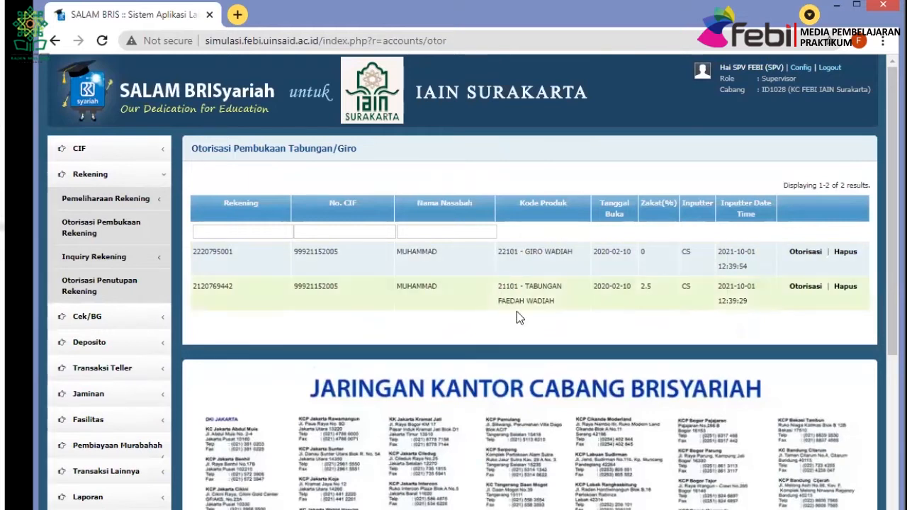
Authorise the Tabungan Faedah Wadiah and Giro Wadiah openings, then log out the supervisor.
click(806, 288)
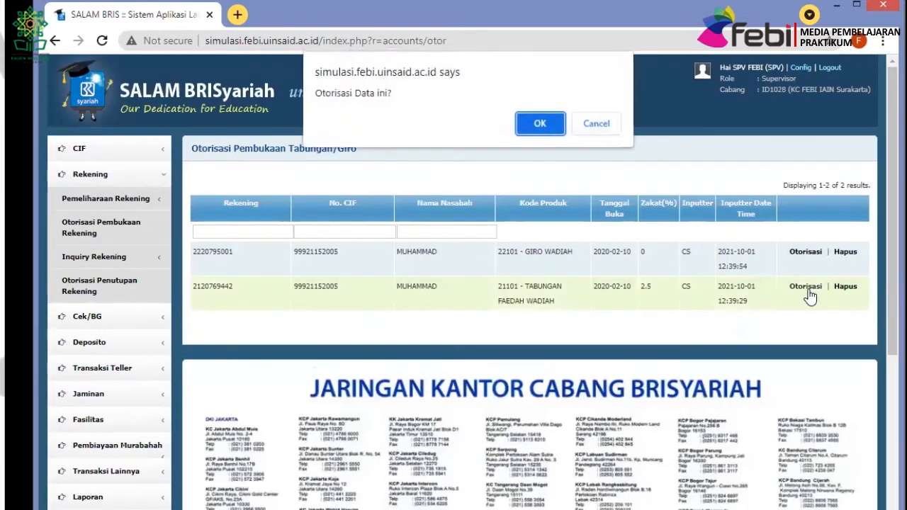
click(525, 128)
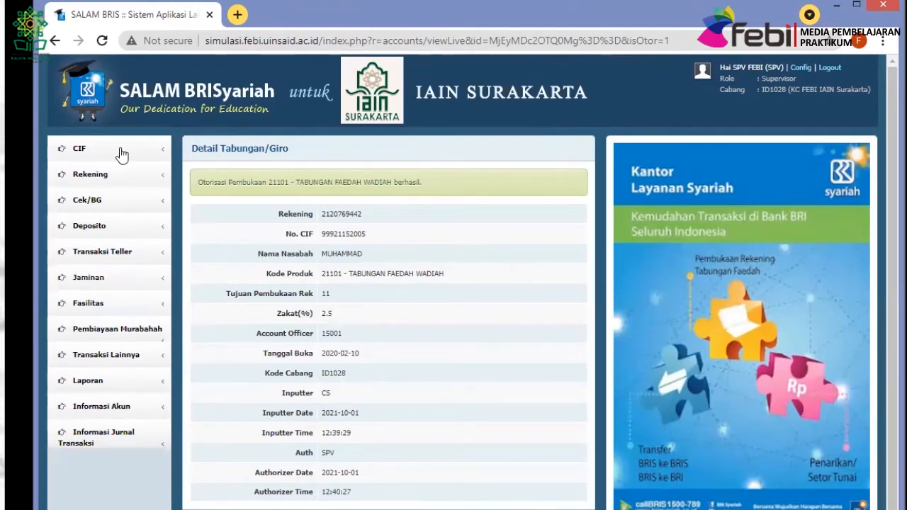
click(131, 176)
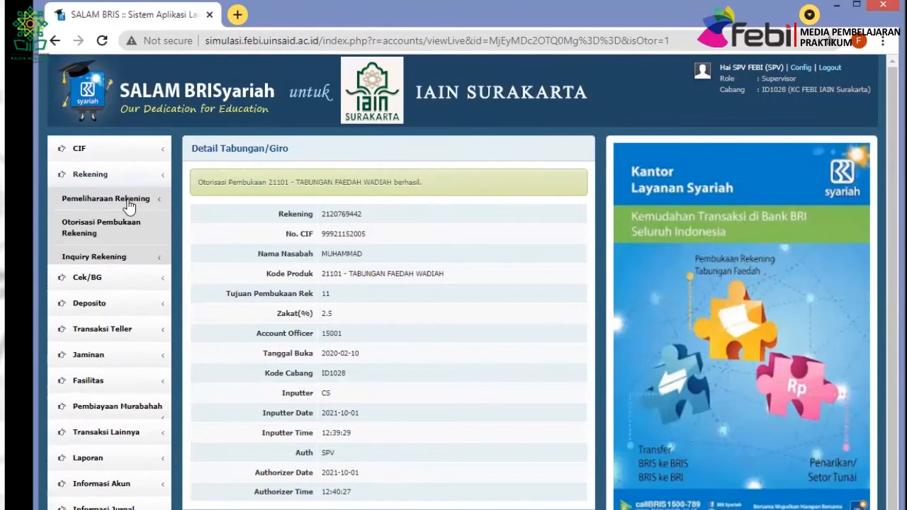
click(126, 233)
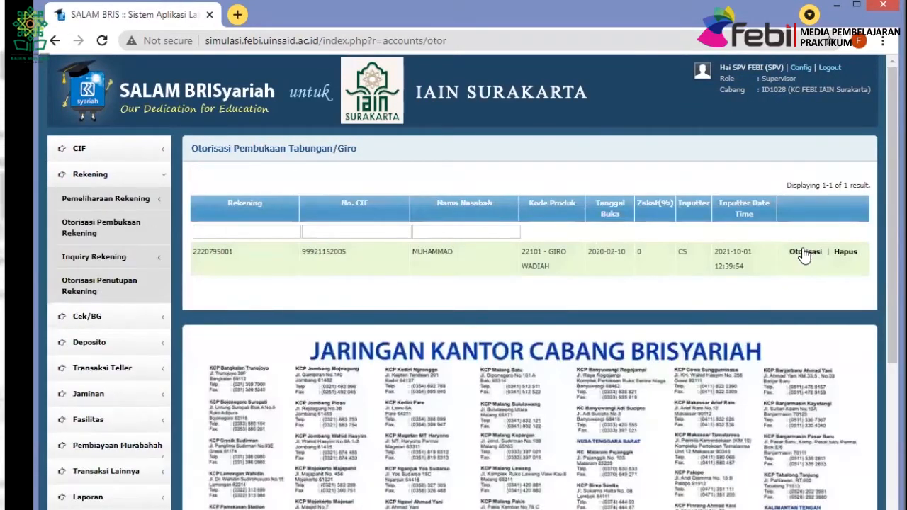
click(804, 252)
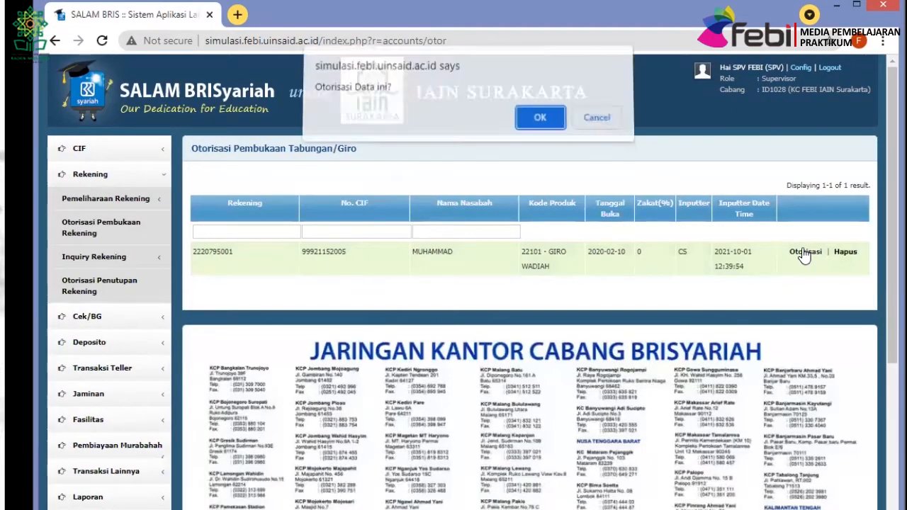
click(539, 124)
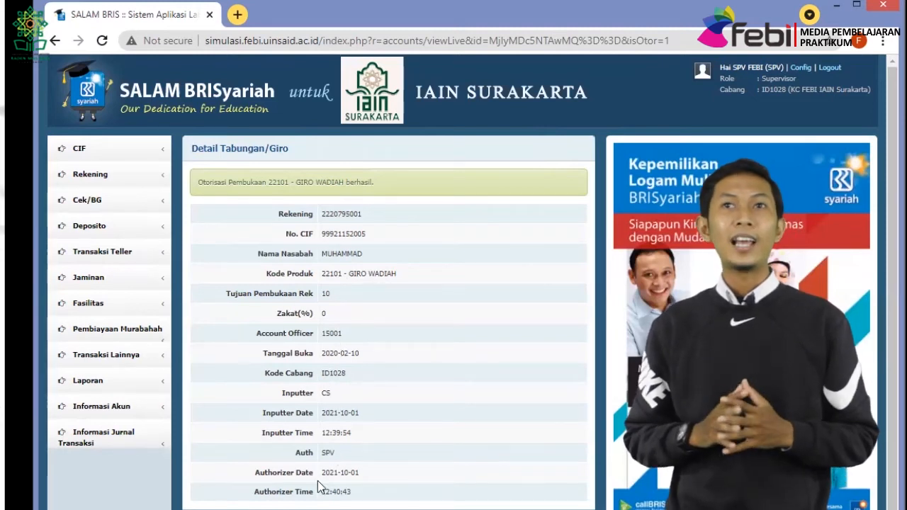
click(829, 69)
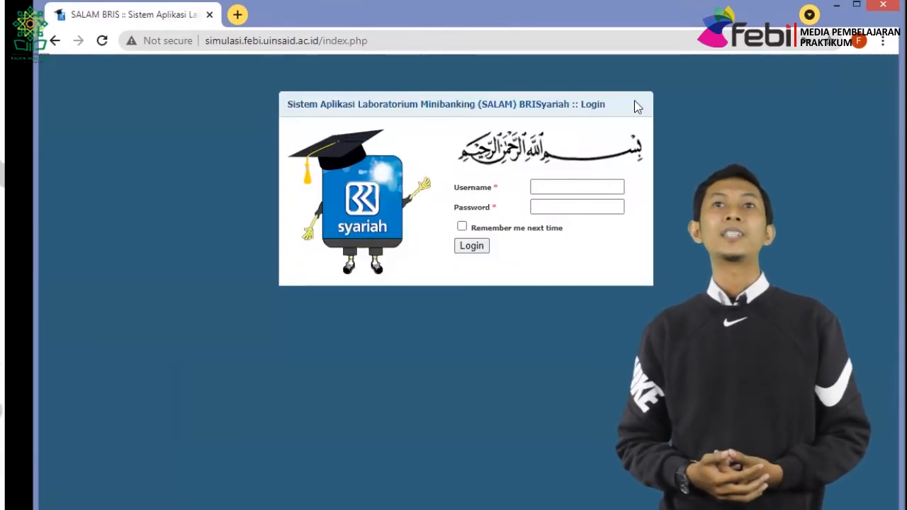
Log in with the teller username and password.
click(583, 187)
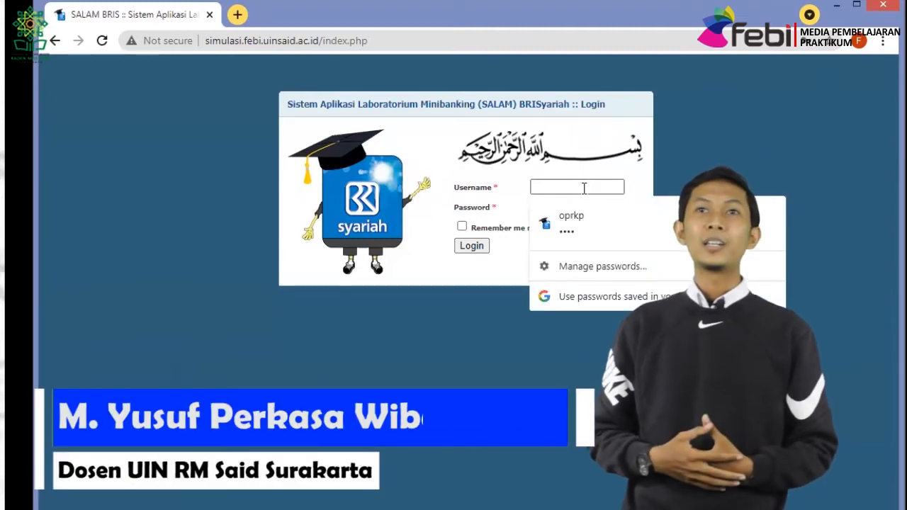
text(TL)
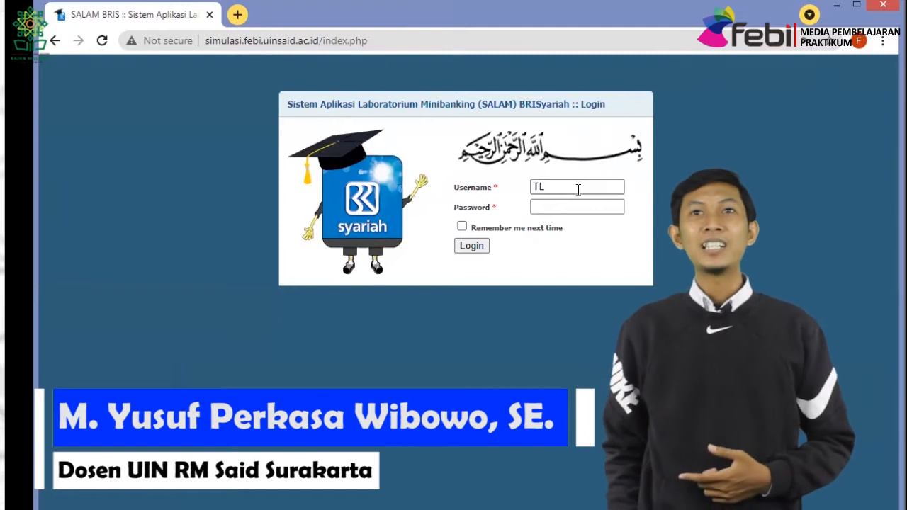
click(559, 206)
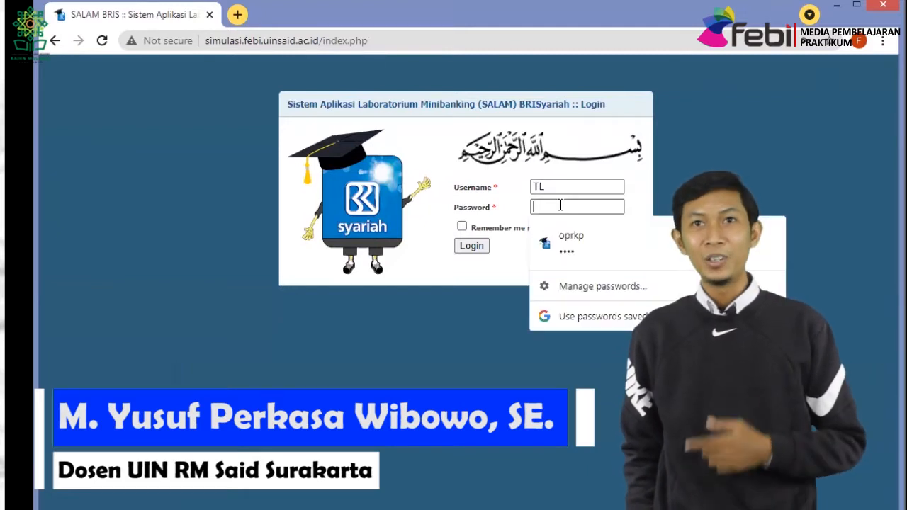
text(t)
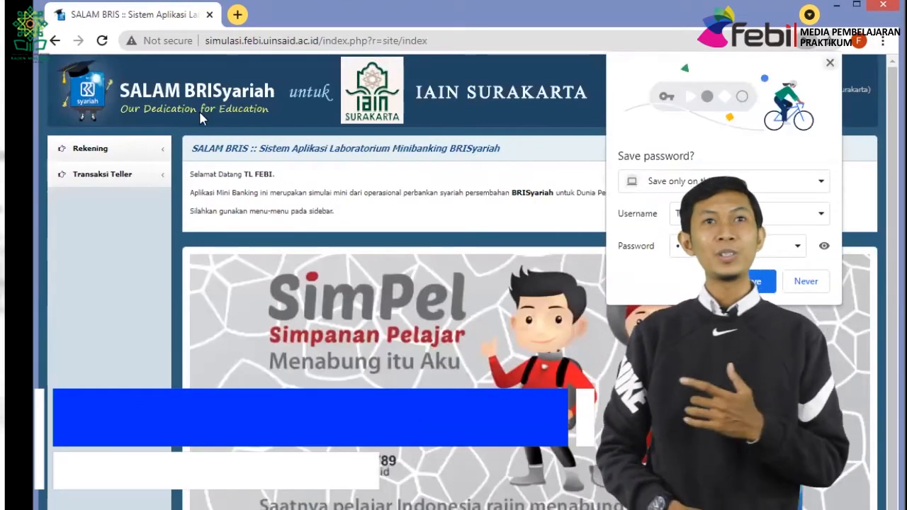
Open the Transaksi Teller > Awal Hari start-of-day form.
click(126, 153)
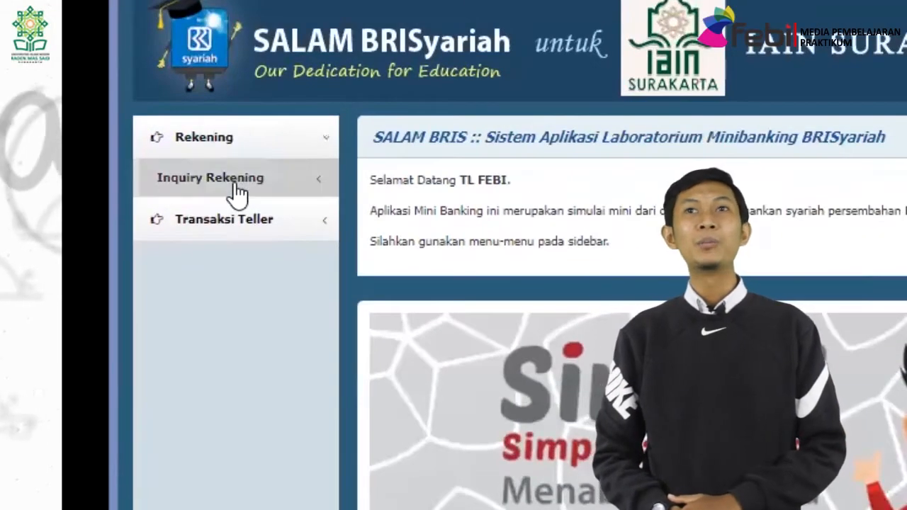
click(108, 177)
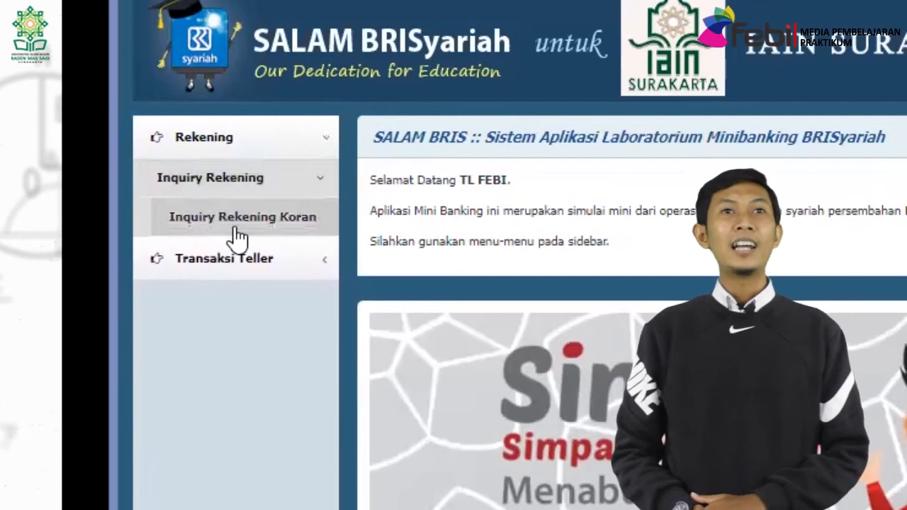
click(213, 256)
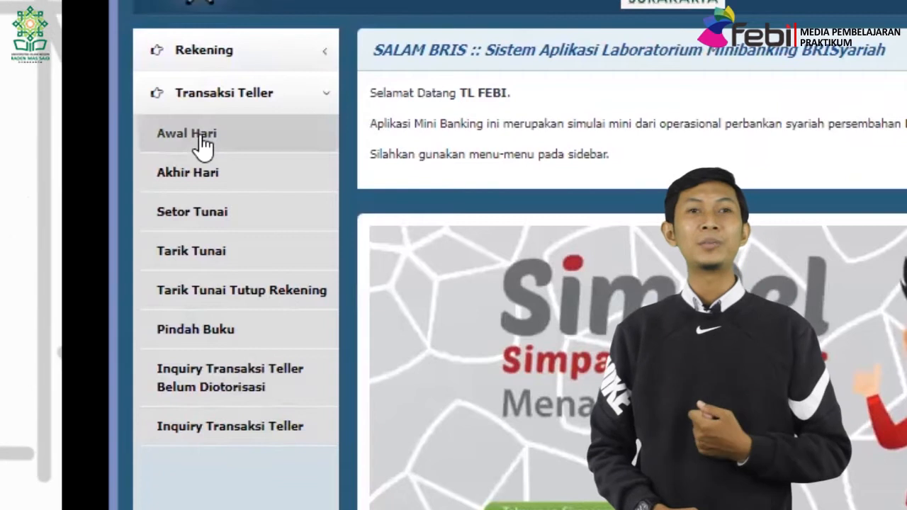
click(200, 139)
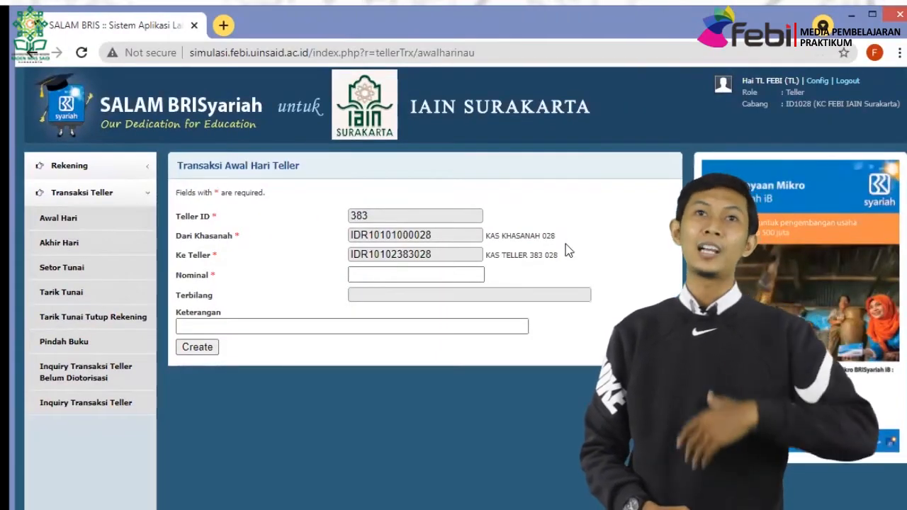
Create a 10,000,000.00 KAS AWAL HARI start-of-day transaction, then log the teller out.
click(417, 273)
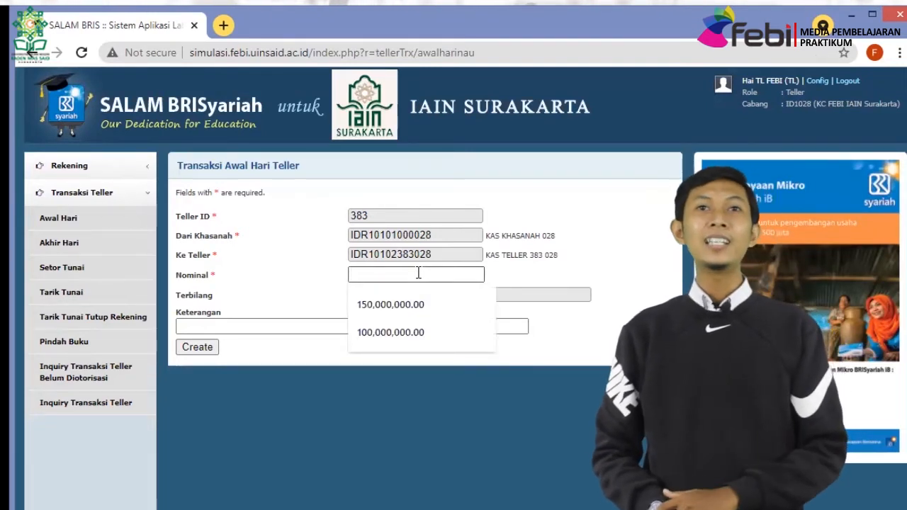
text(10)
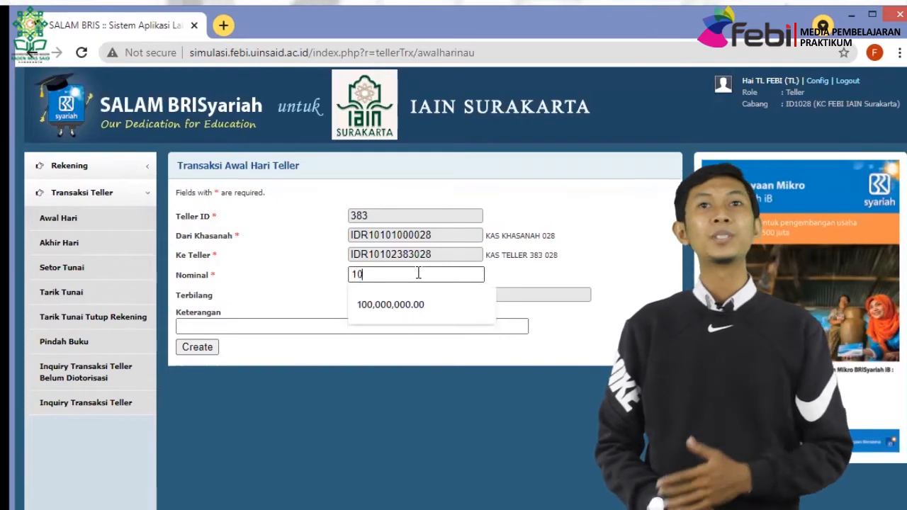
text(000000)
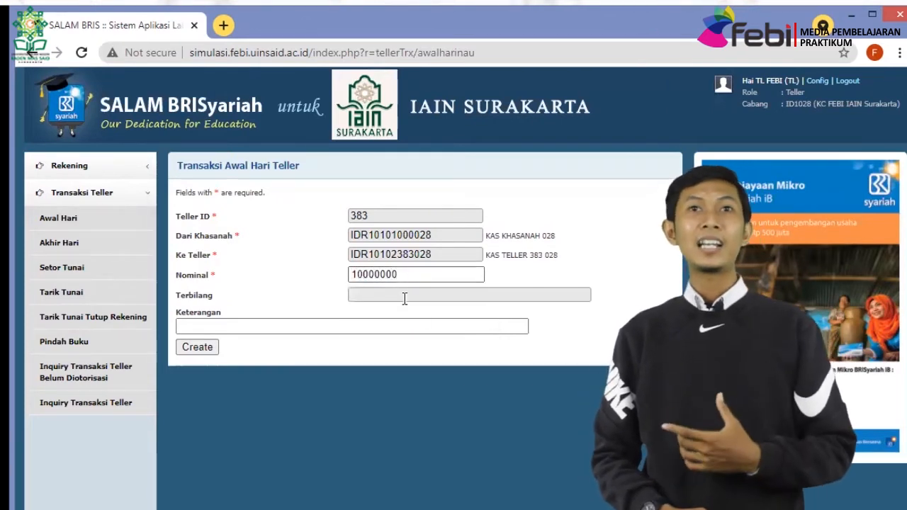
click(404, 299)
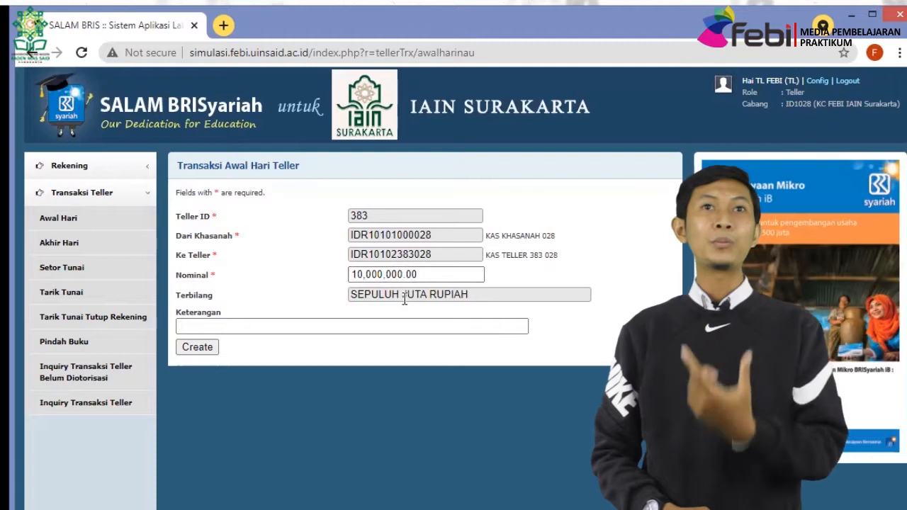
click(393, 326)
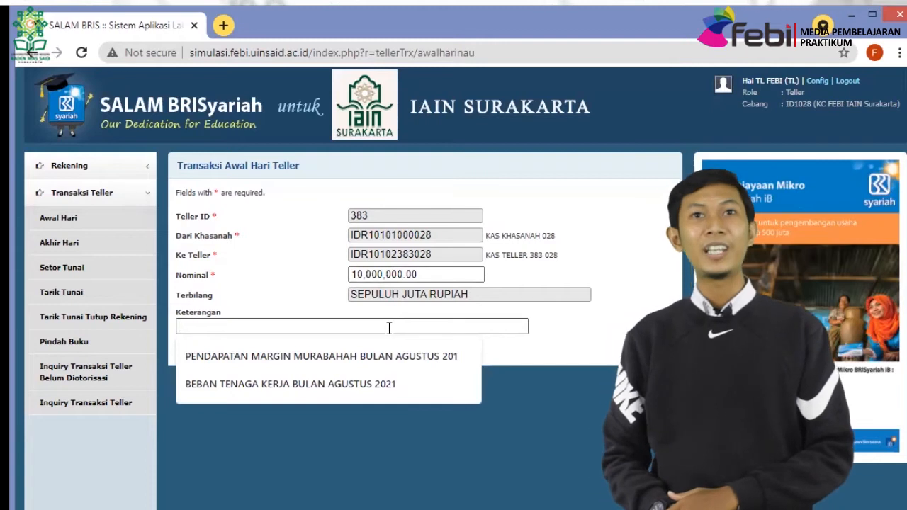
text(KAS AWAL HARI)
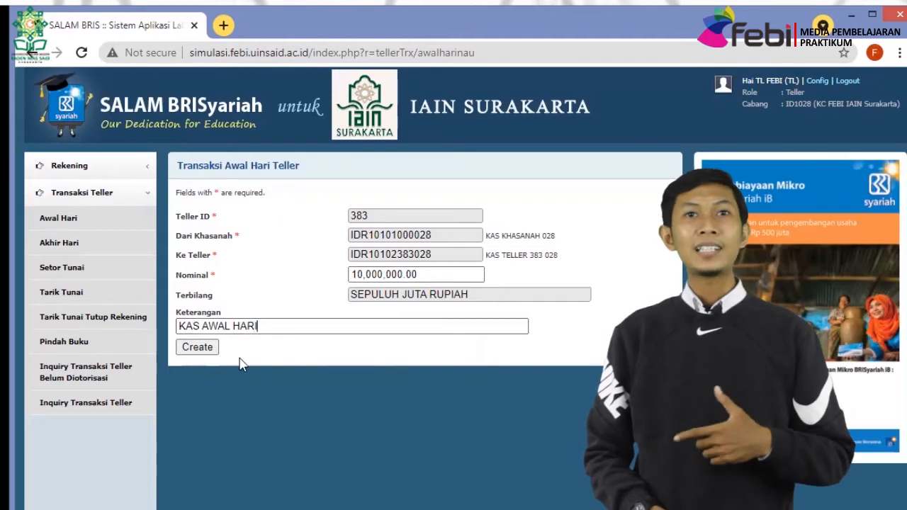
click(204, 350)
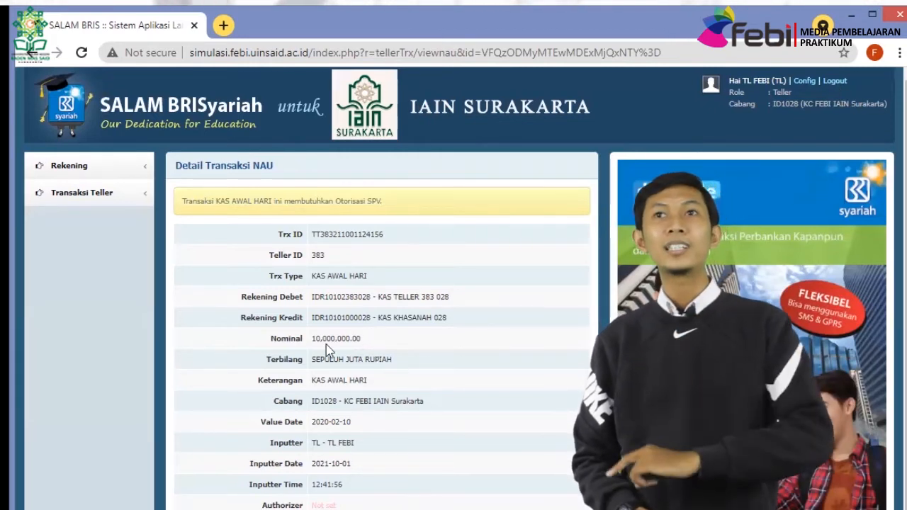
click(835, 82)
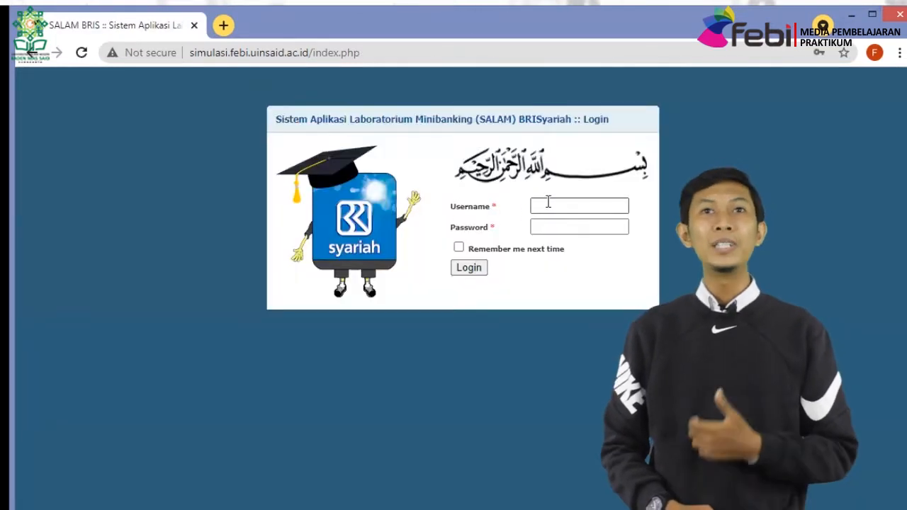
click(548, 205)
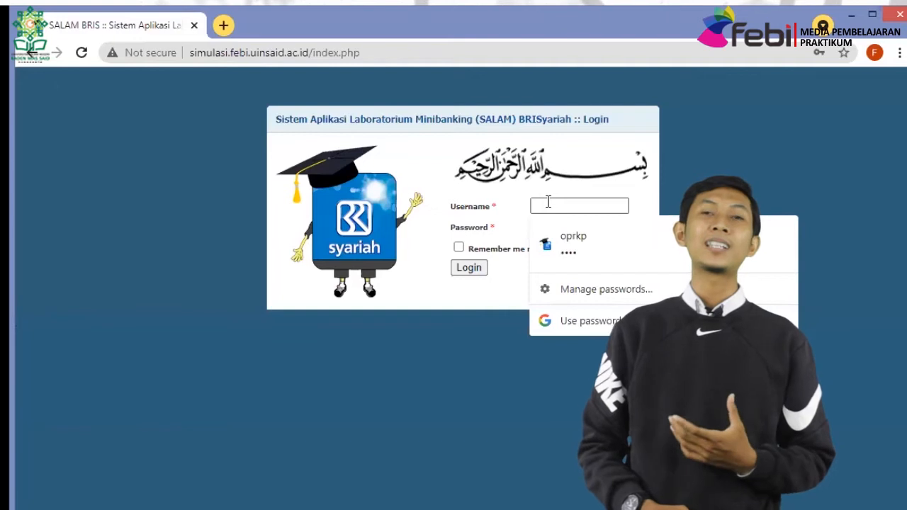
Log in as SPV with 'Remember me next time' ticked, reaching the SPV FEBI welcome page.
text(SPV)
key(Tab)
text(1)
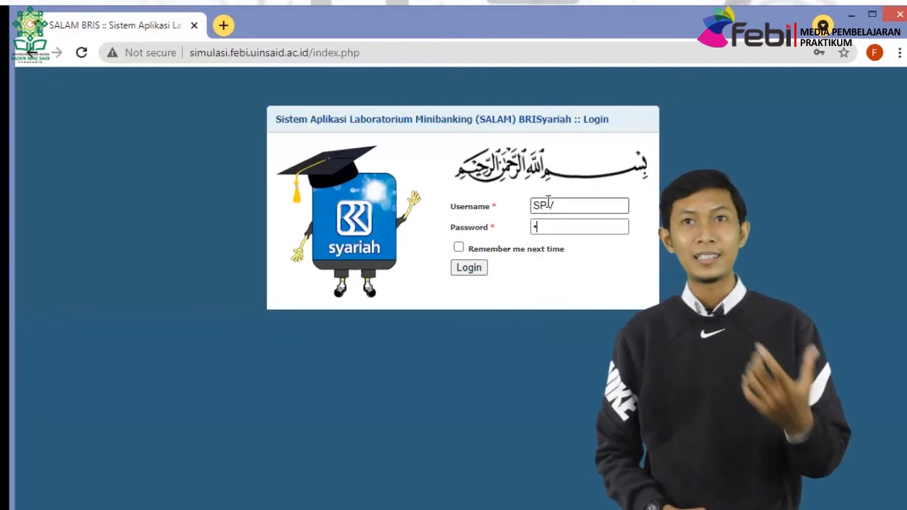
key(Return)
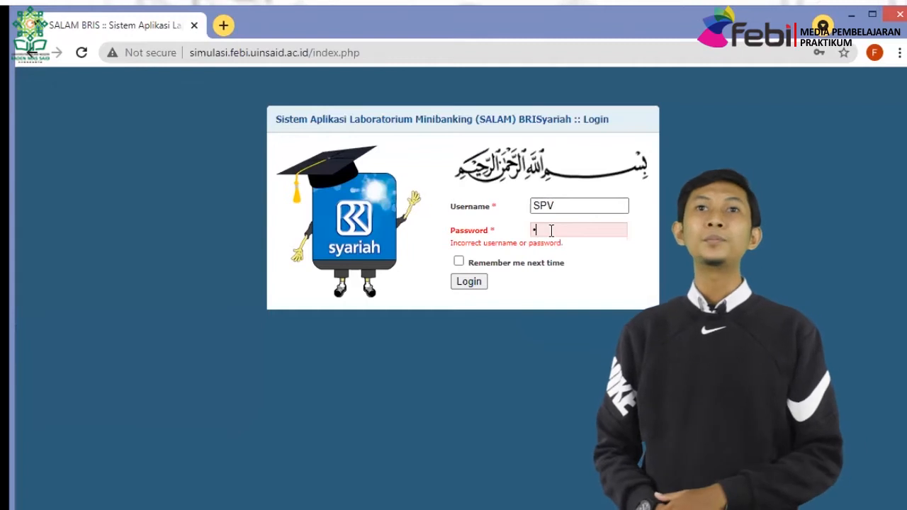
click(459, 262)
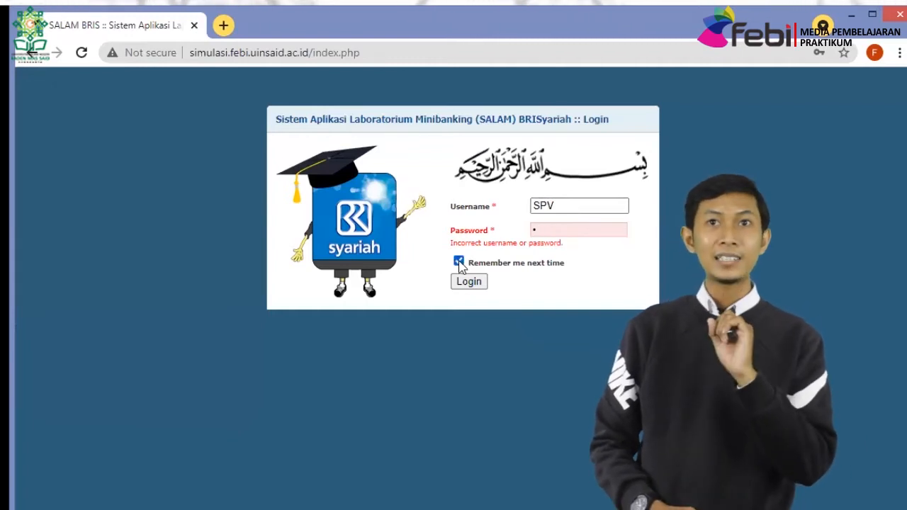
click(462, 279)
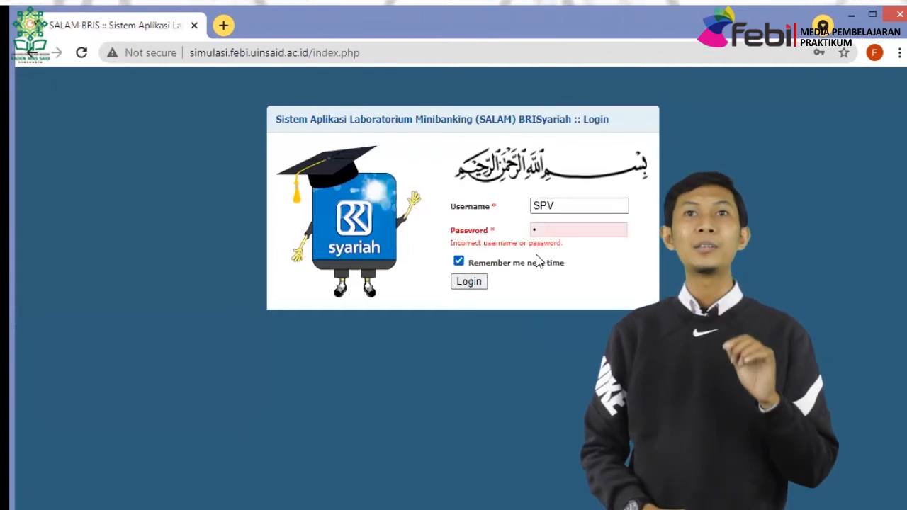
click(468, 282)
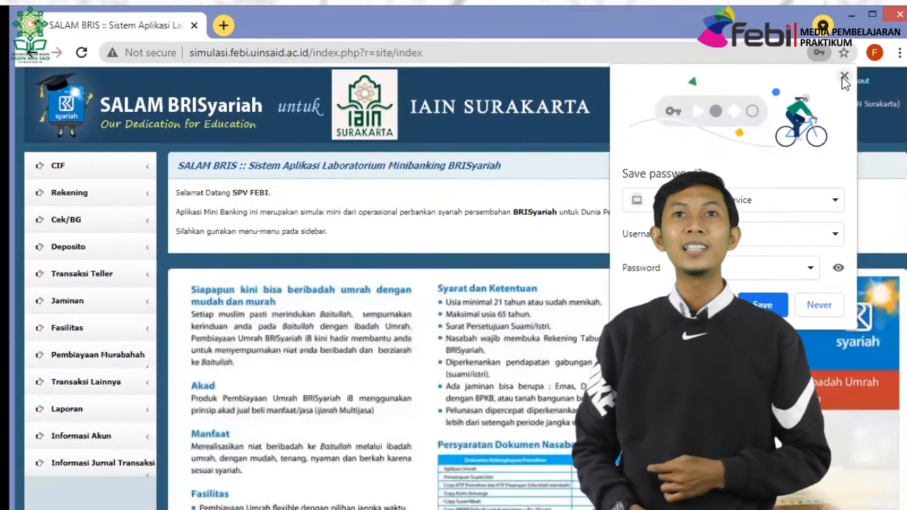
Authorise the teller's 10,000,000.00 KAS AWAL HARI transaction from Otorisasi Transaksi Teller.
click(843, 77)
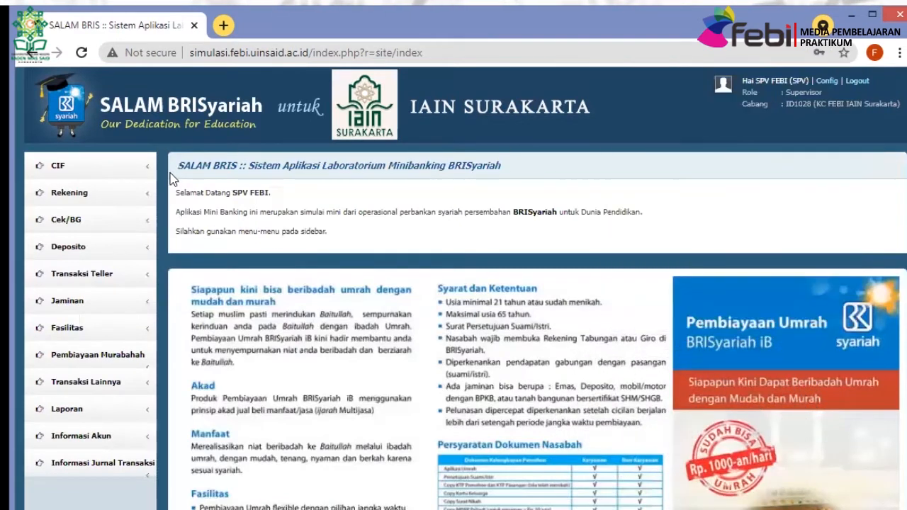
click(100, 274)
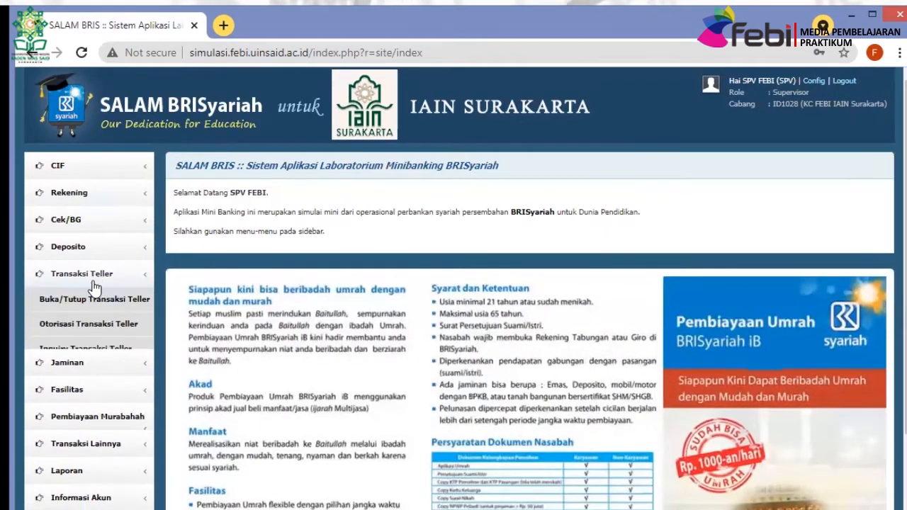
click(89, 303)
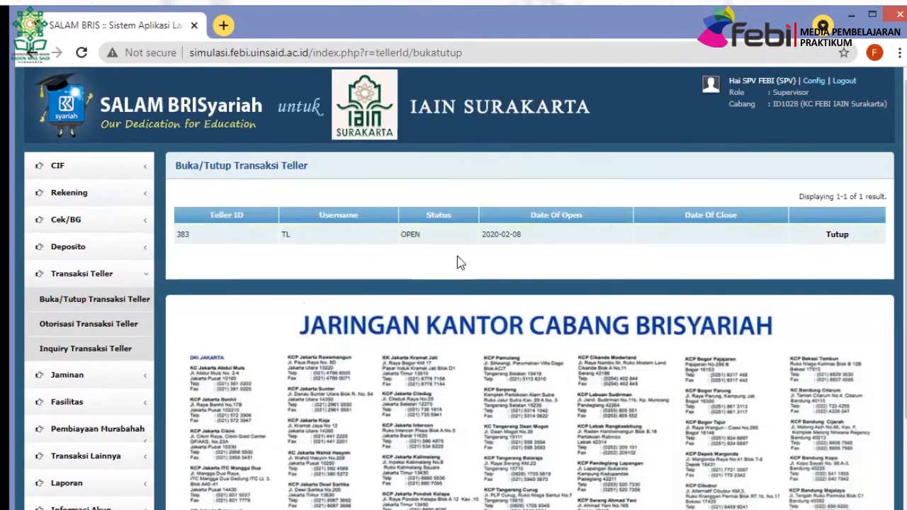
click(97, 324)
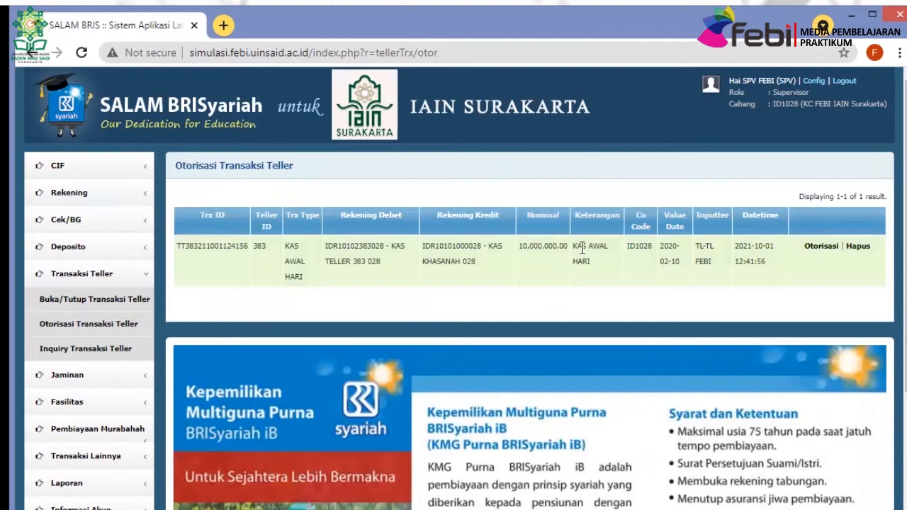
click(816, 249)
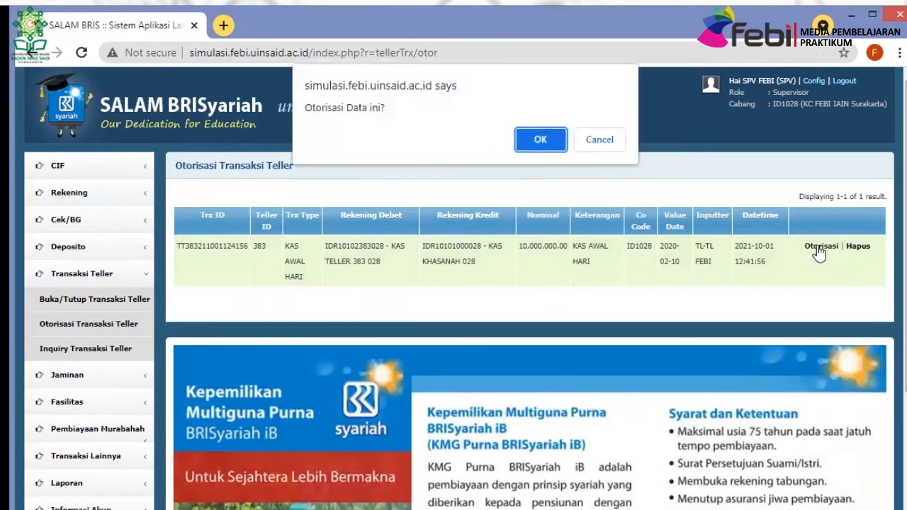
click(539, 140)
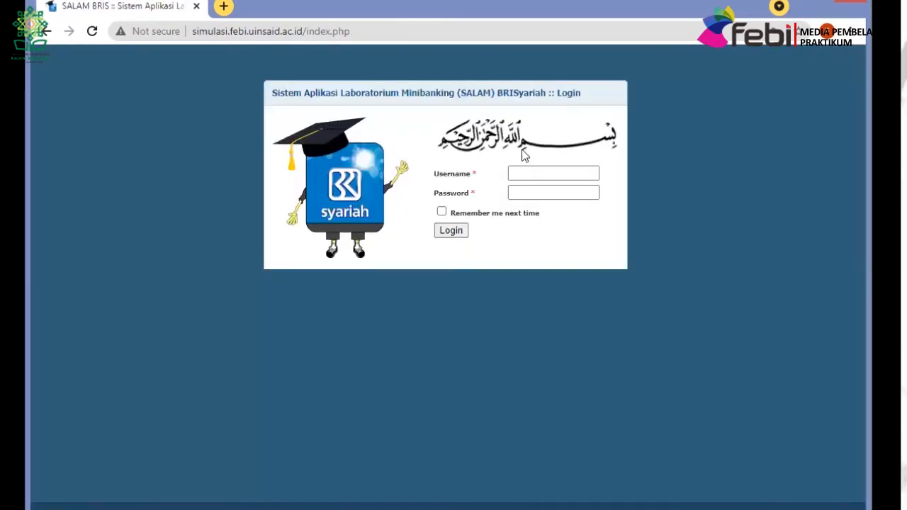
click(527, 174)
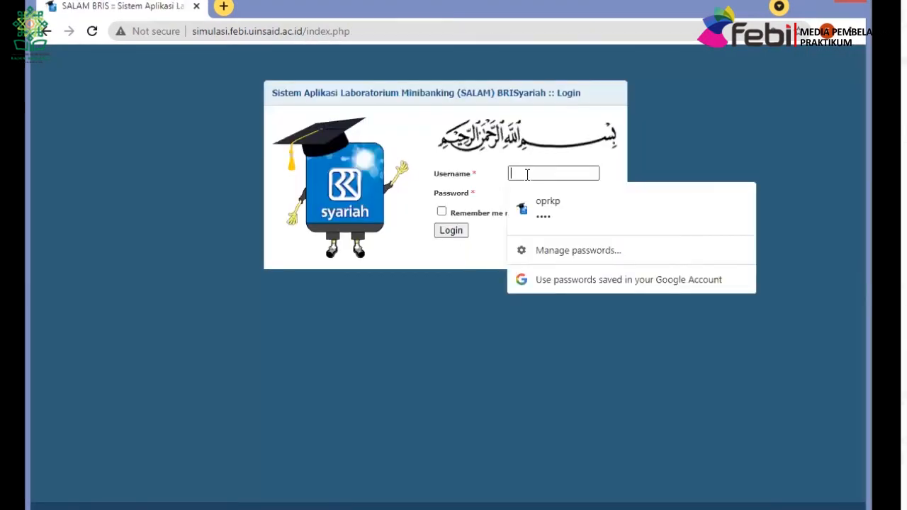
text(TL)
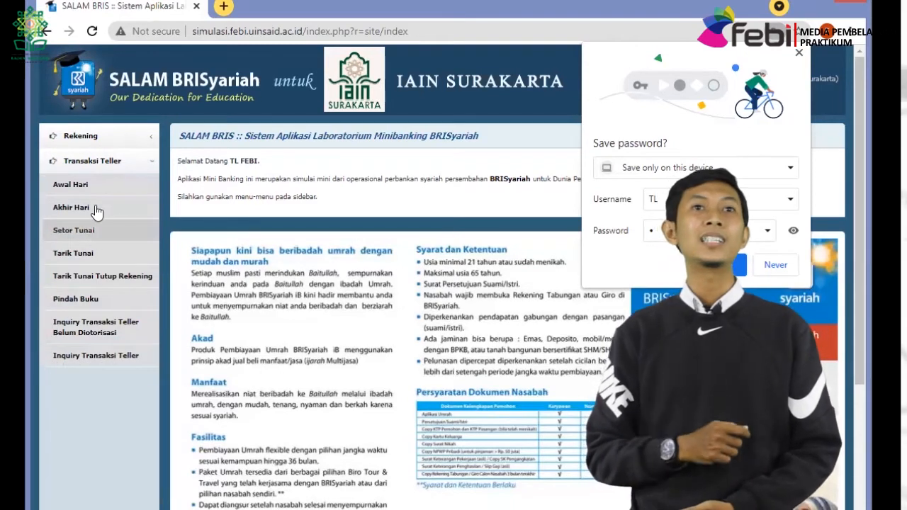
click(85, 136)
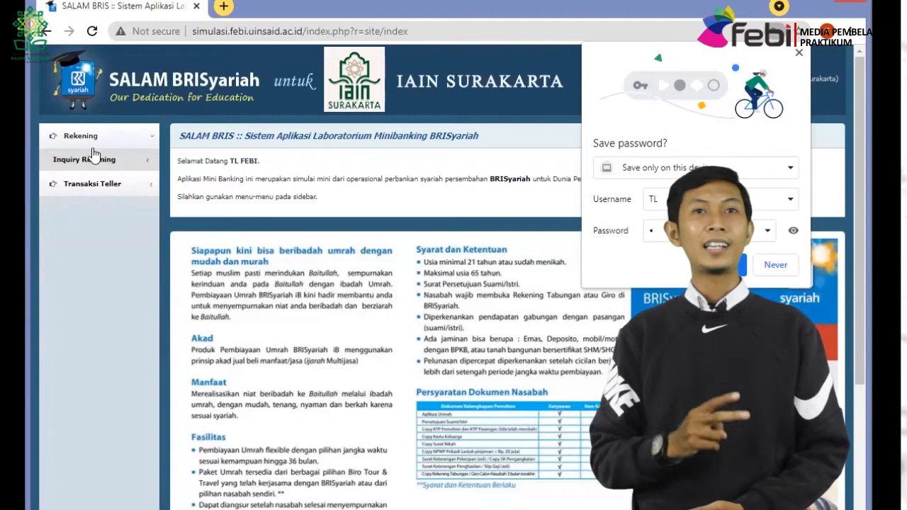
click(94, 160)
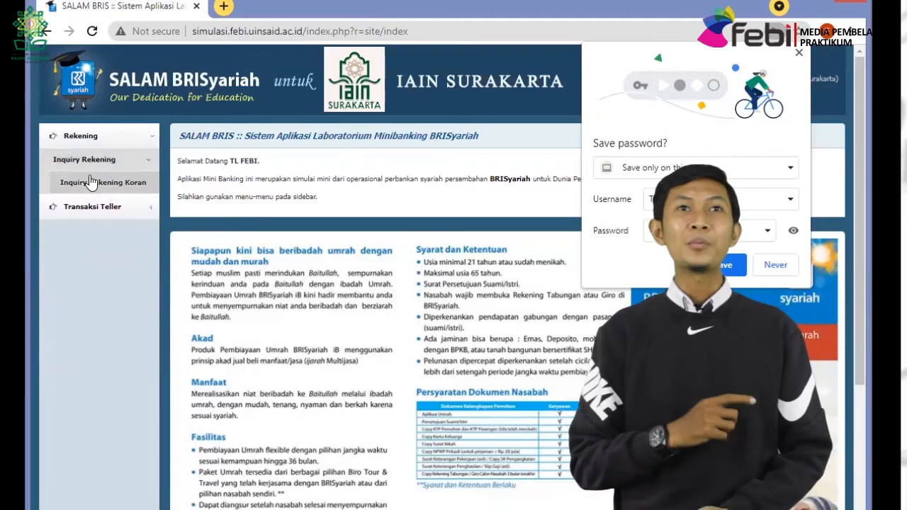
click(90, 139)
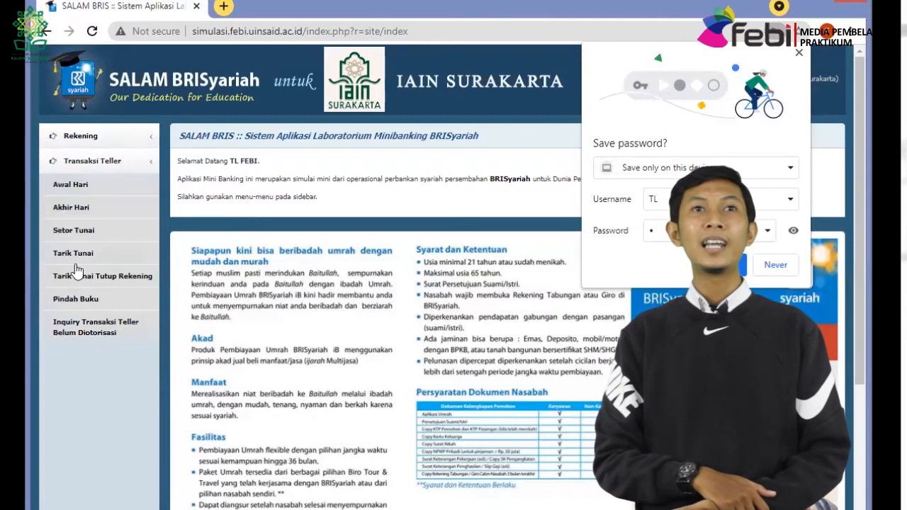
click(798, 52)
click(783, 59)
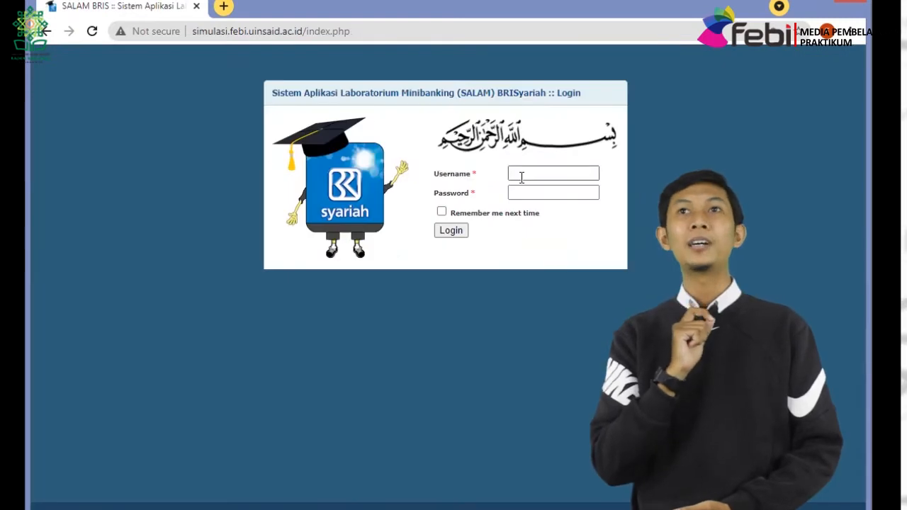
Log in as CS and filter Inquiry Rekening by the customer's name.
click(526, 178)
text(CS)
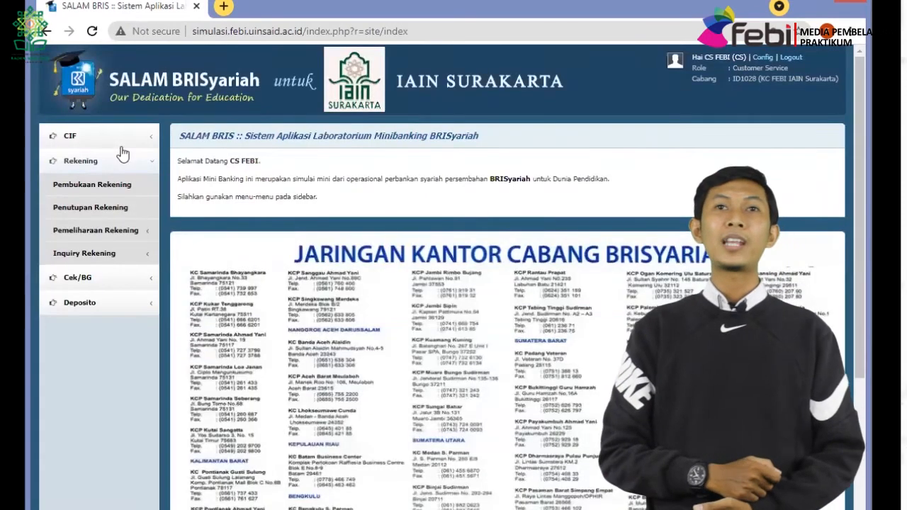
click(115, 255)
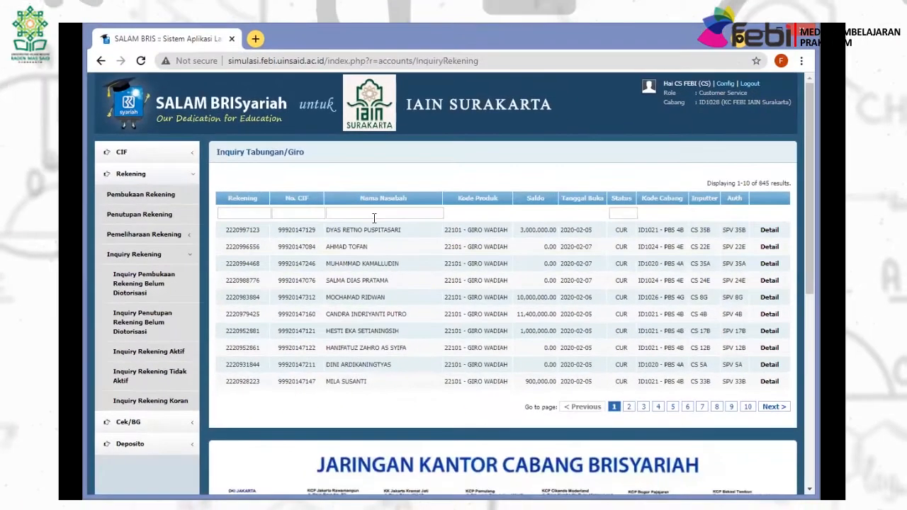
click(371, 214)
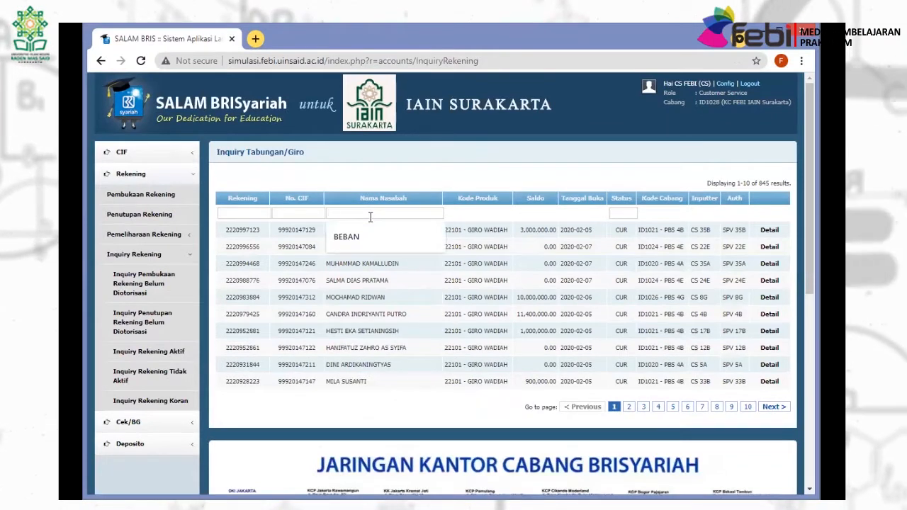
text(MUHAMMAD)
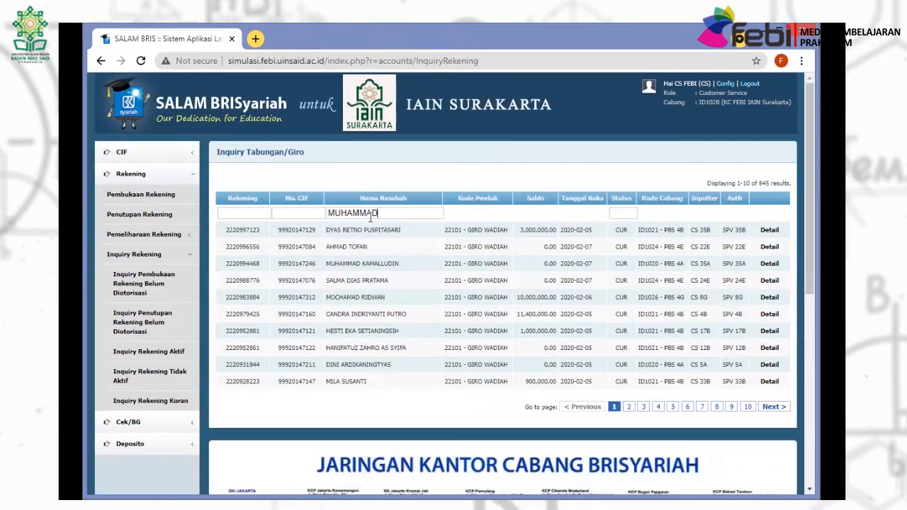
key(Return)
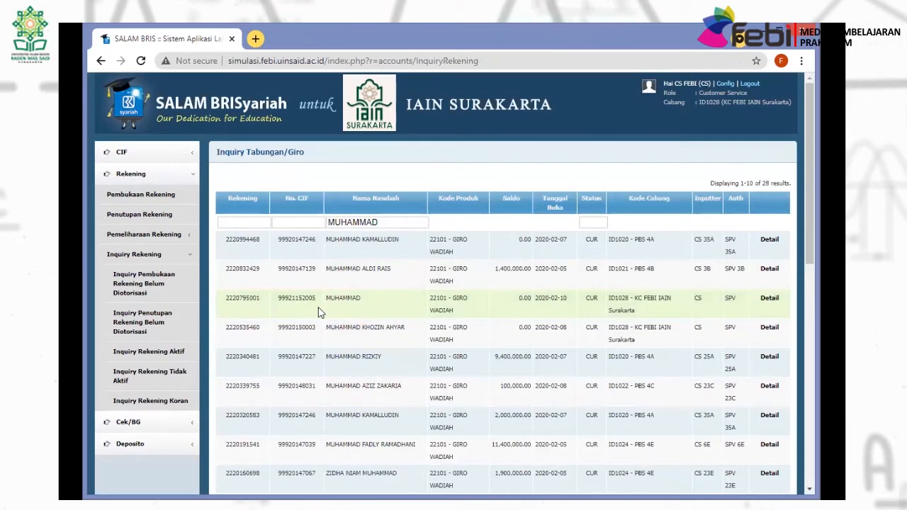
Select the customer's account number from the 28 filtered accounts.
double_click(296, 299)
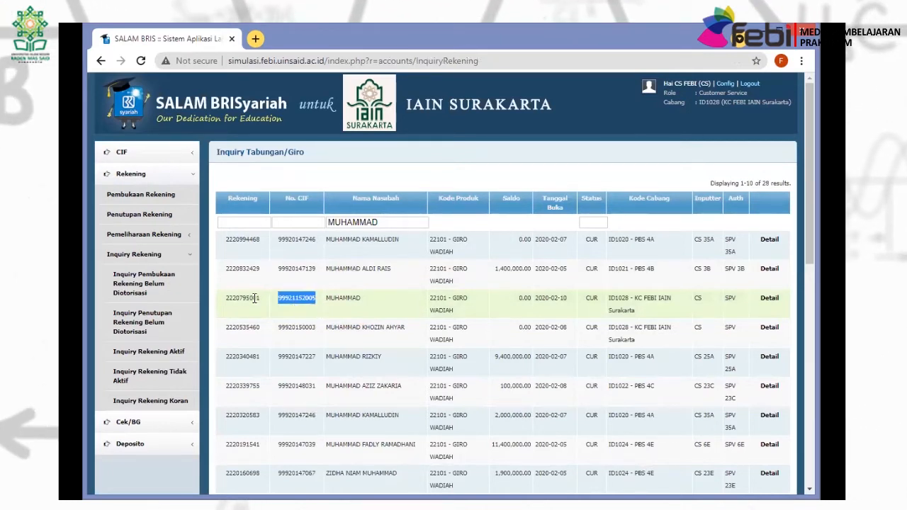
double_click(243, 298)
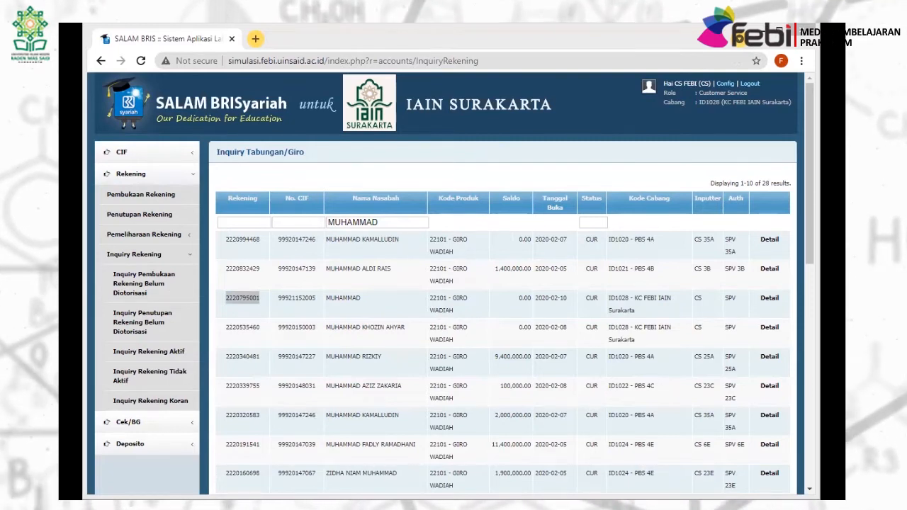
click(680, 284)
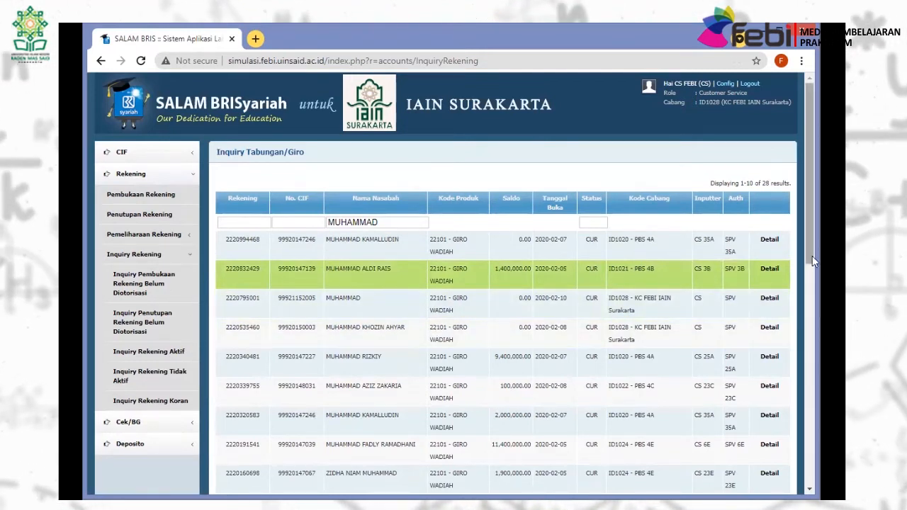
drag(810, 254, 815, 313)
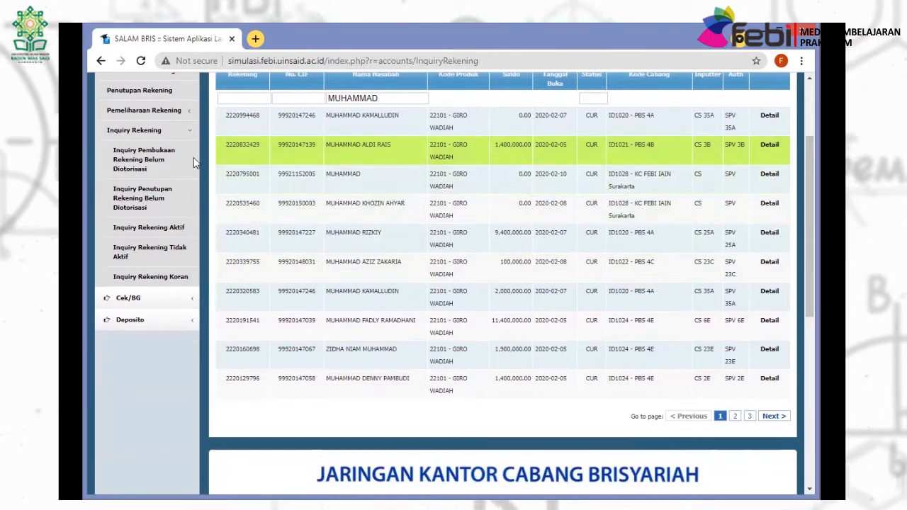
scroll(155, 145, up, 2)
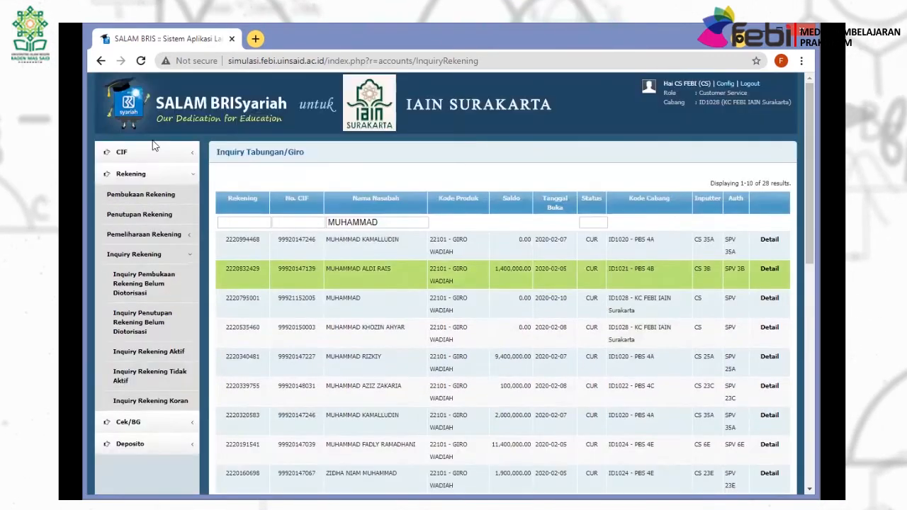
click(122, 151)
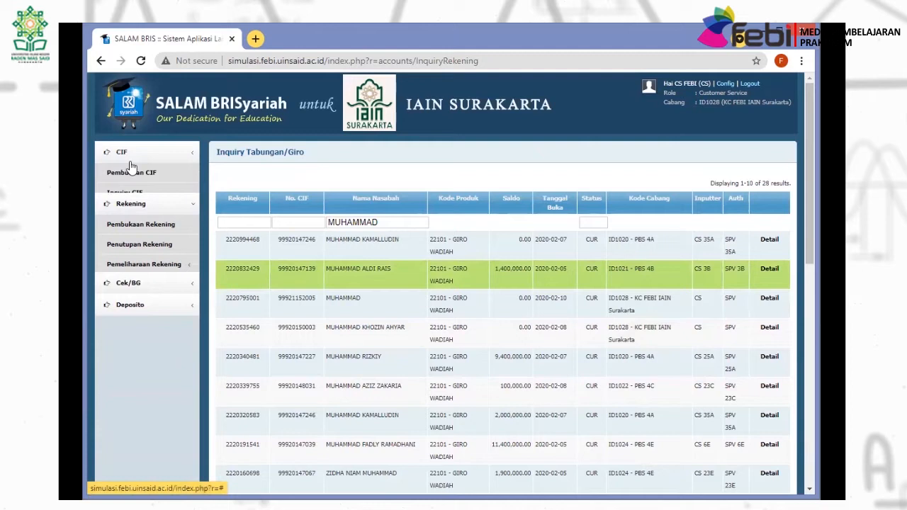
click(126, 192)
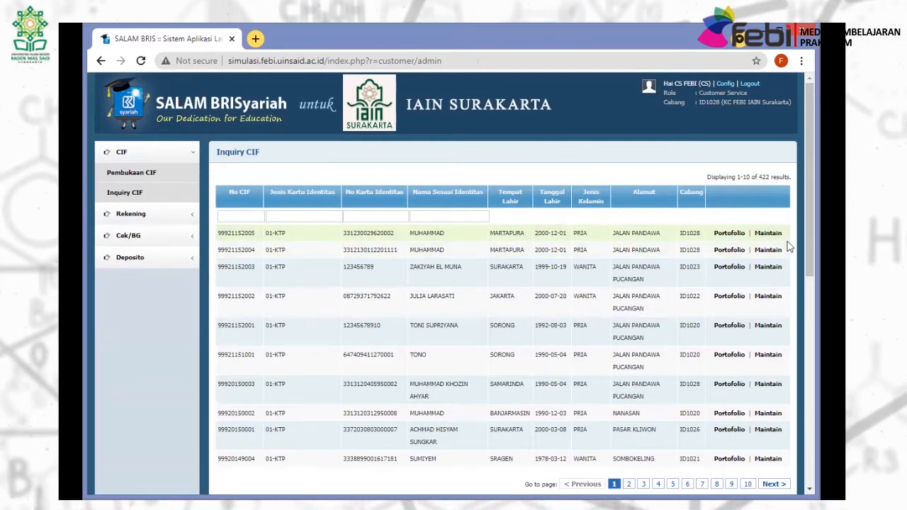
click(730, 233)
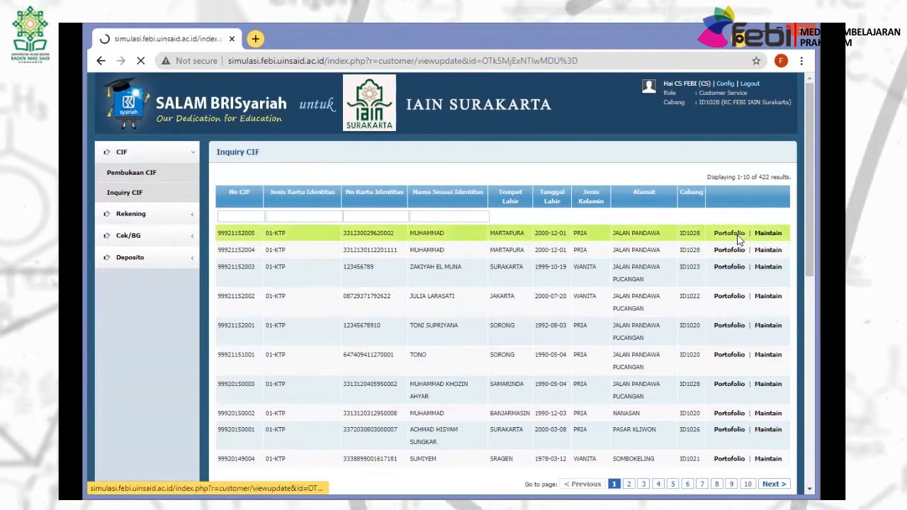
scroll(378, 261, down, 7)
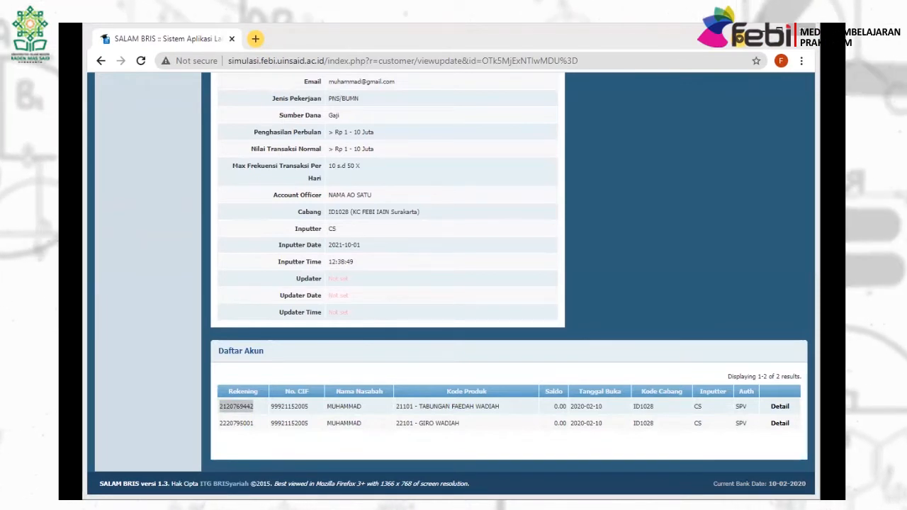
Return to the top of the portfolio and expand the Cek/BG options.
click(694, 274)
scroll(250, 431, up, 1)
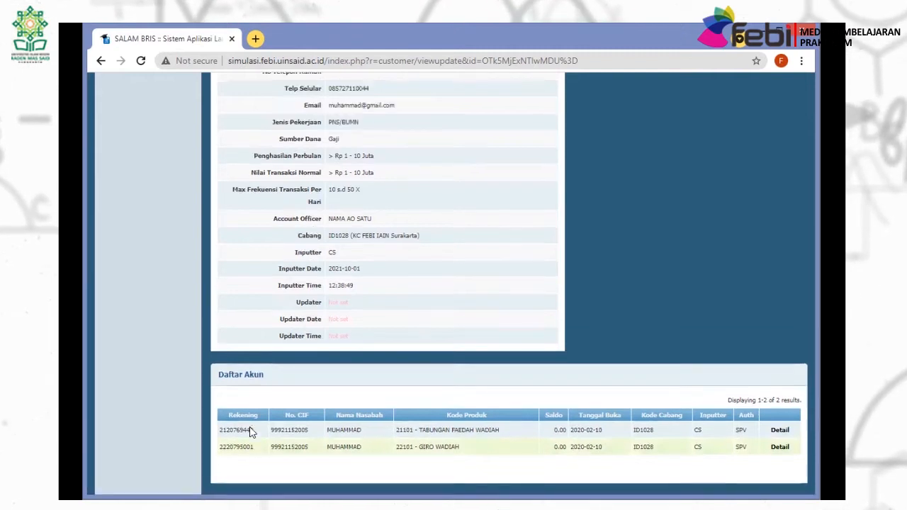
scroll(250, 431, up, 6)
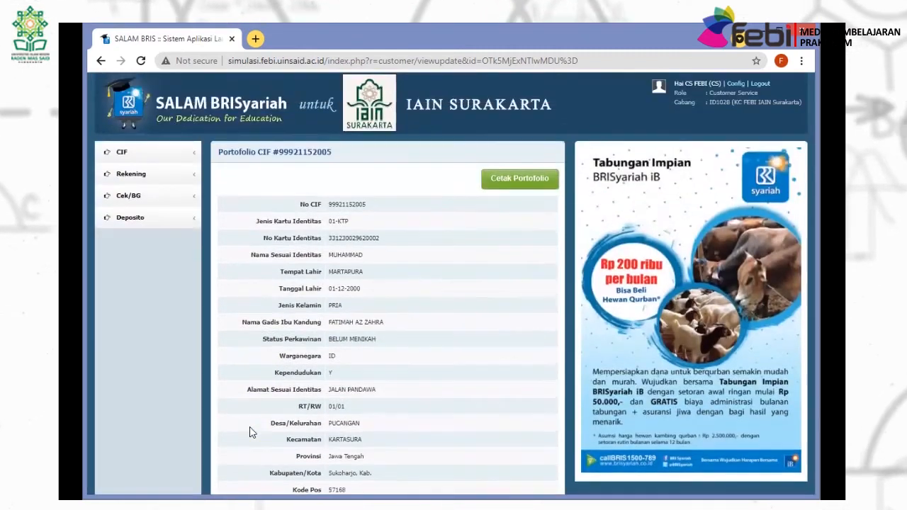
click(162, 196)
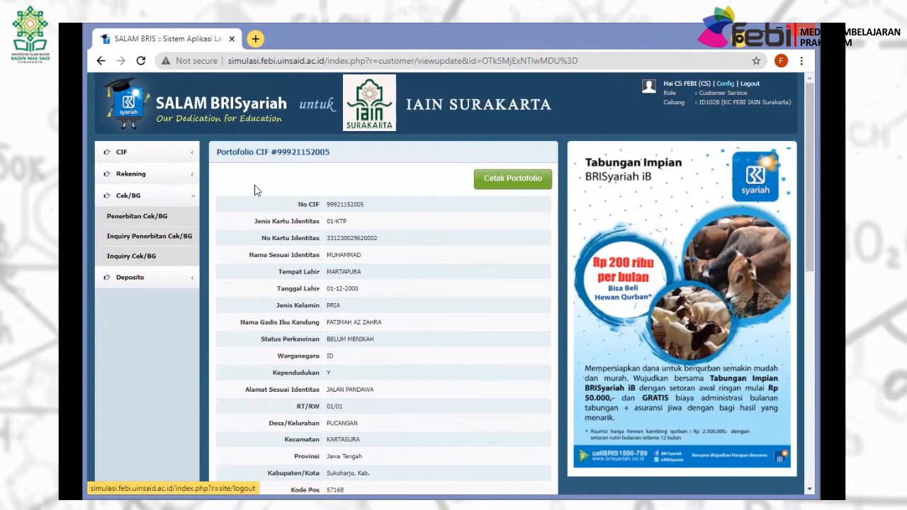
Switch from customer service to the teller account and open the Setor Tunai form.
click(170, 216)
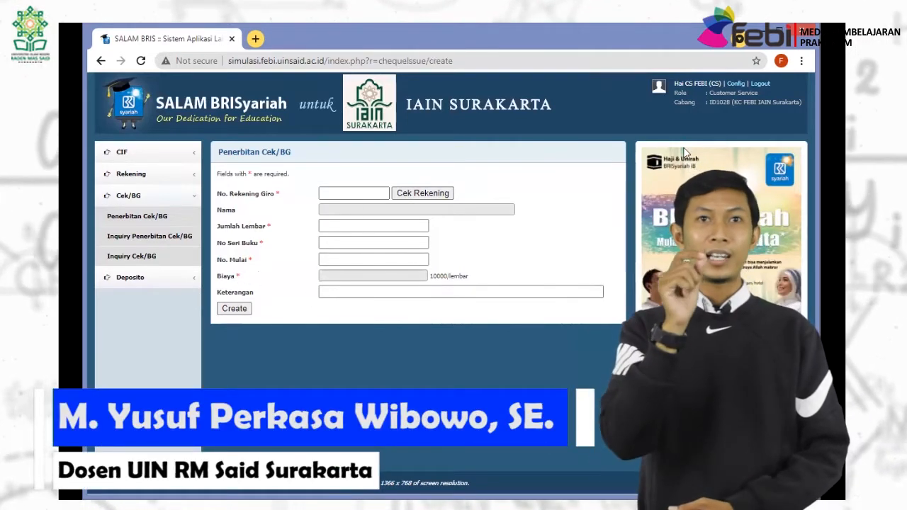
click(763, 84)
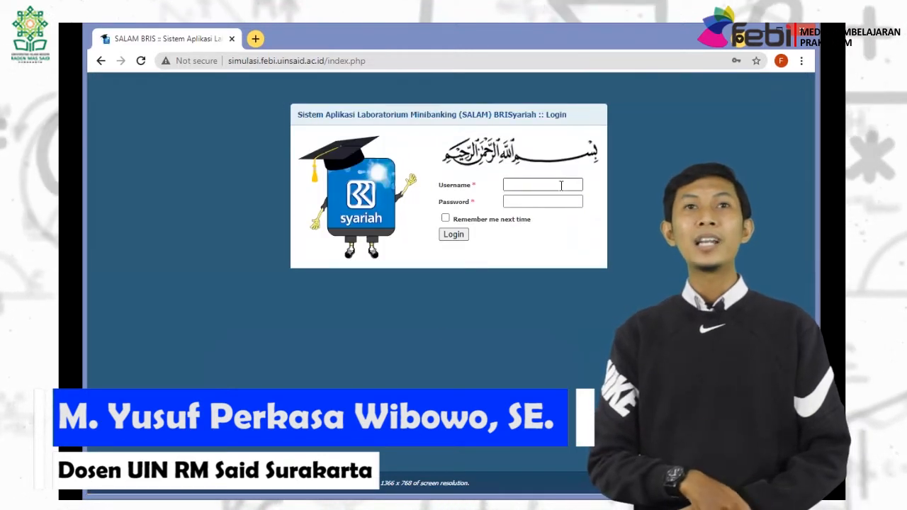
click(561, 185)
text(TL)
key(Tab)
text(•)
key(Return)
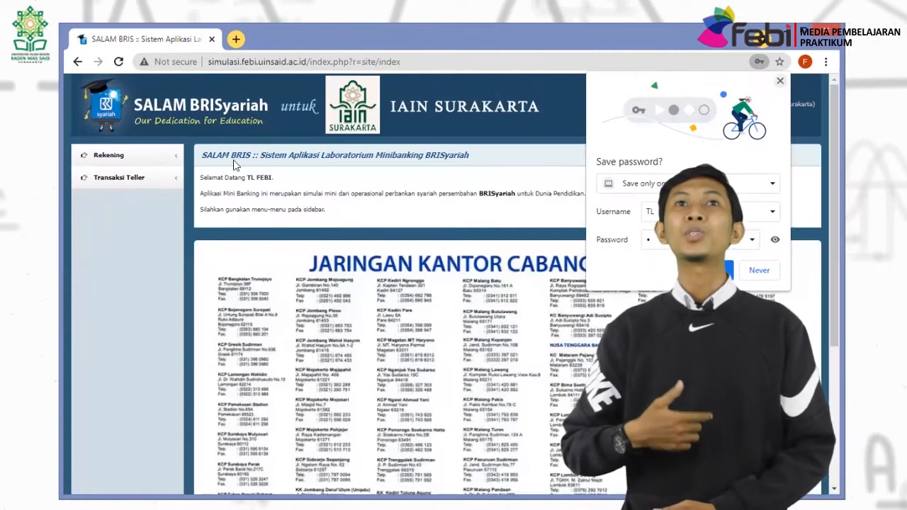
click(96, 185)
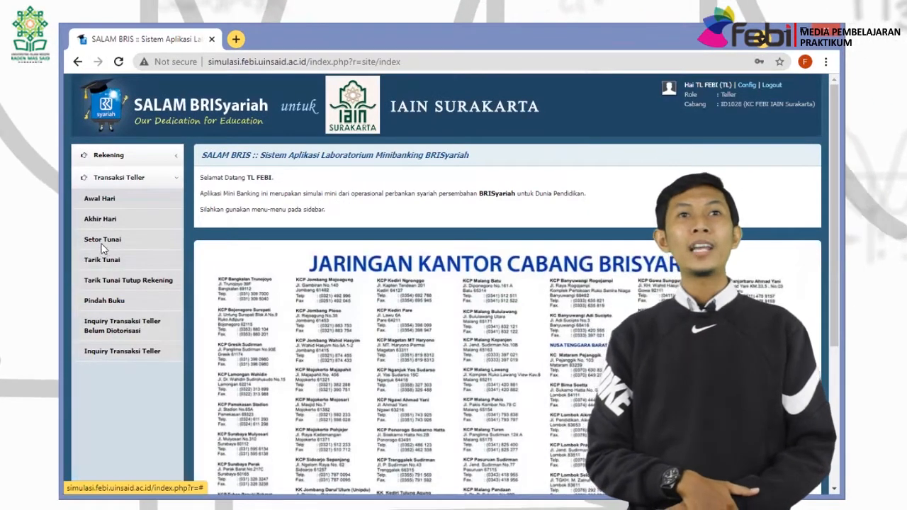
click(102, 244)
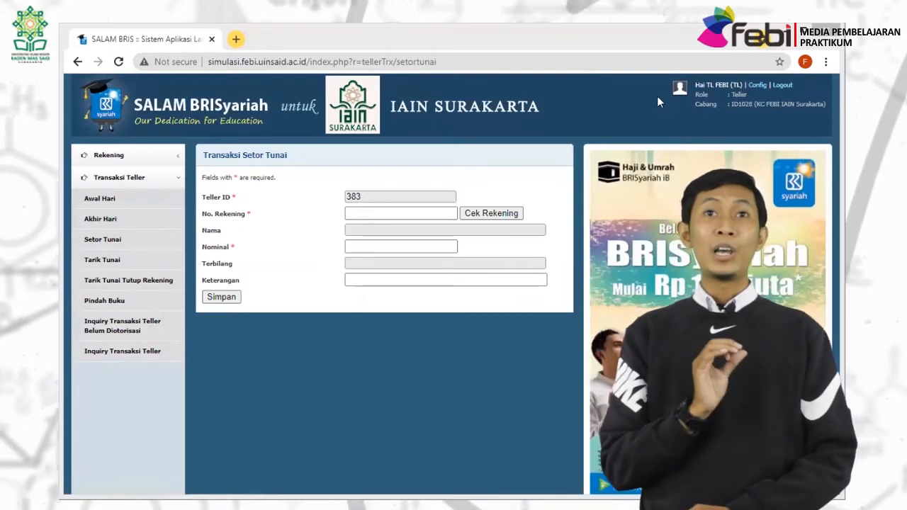
Save an 11,000,000.00 cash deposit to the customer's giro account noted KEPERLUAN BISNIS.
click(382, 213)
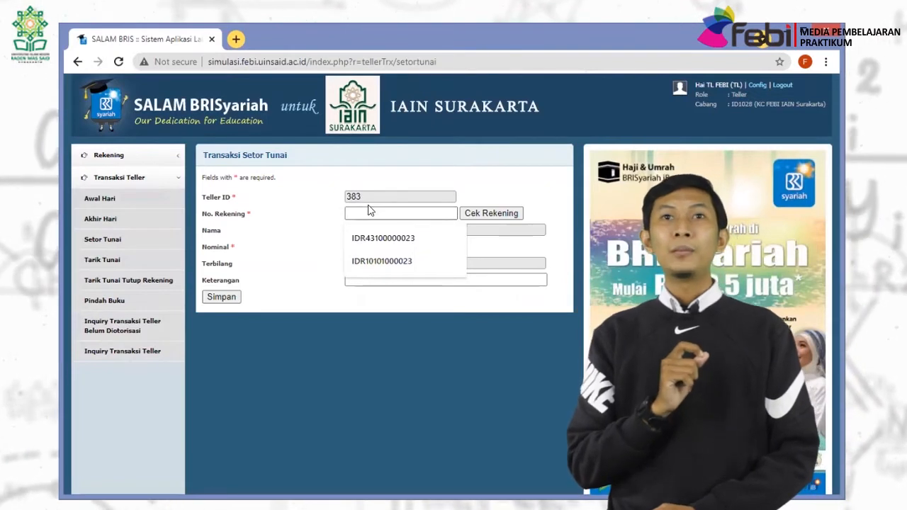
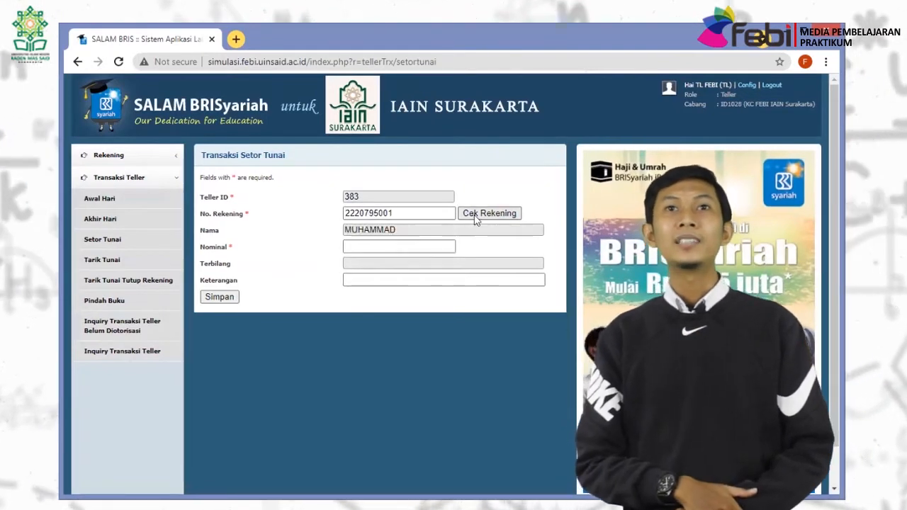
click(370, 252)
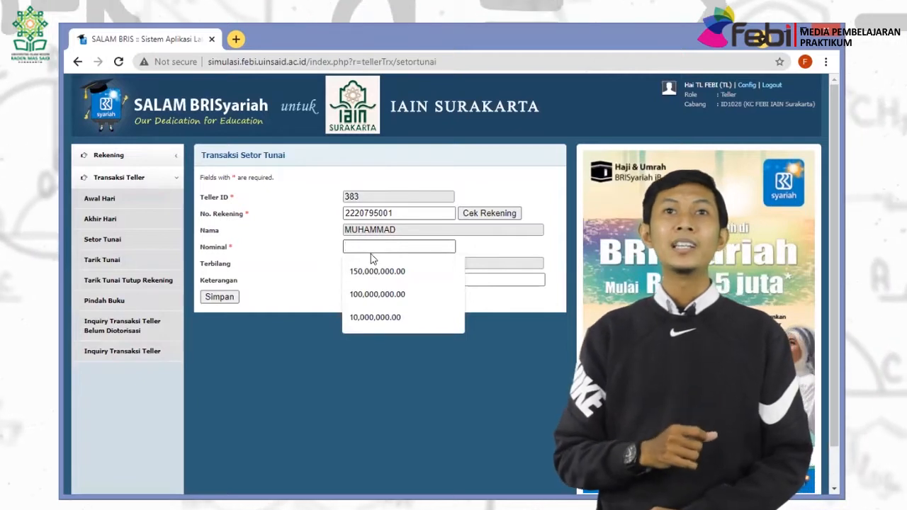
text(1)
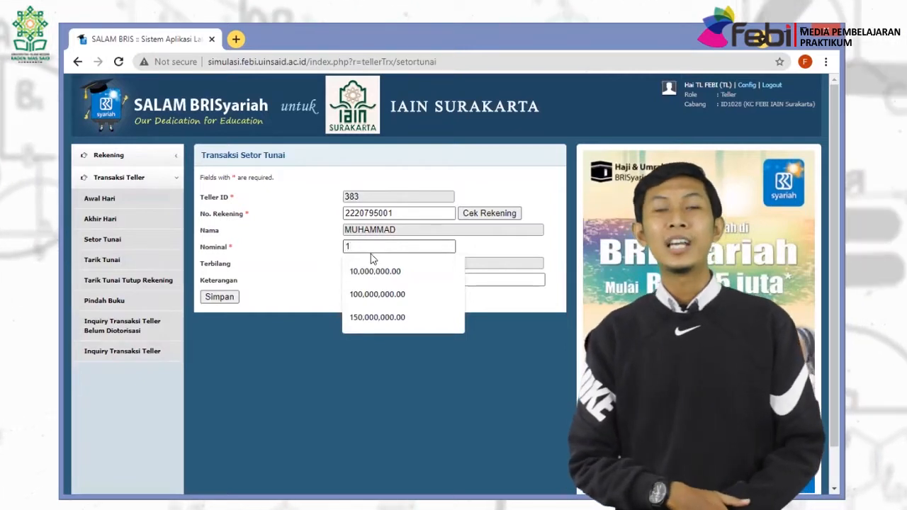
text(100)
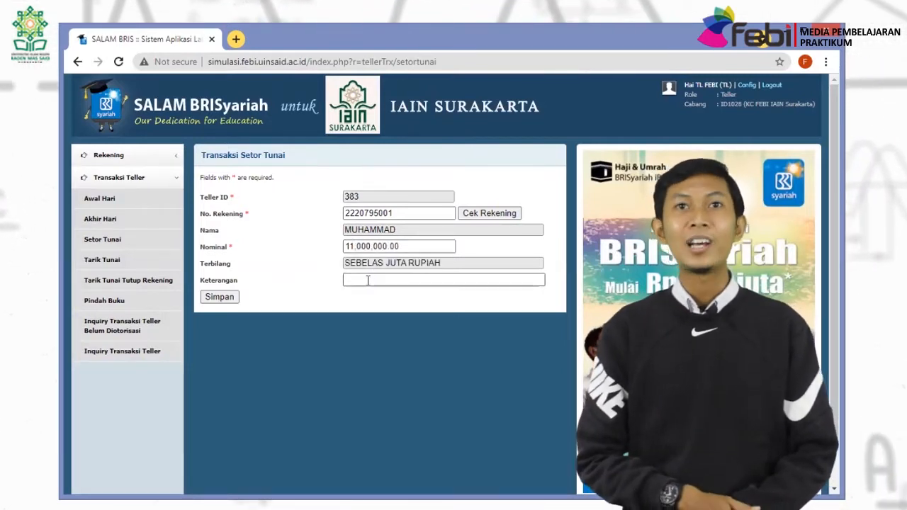
click(368, 279)
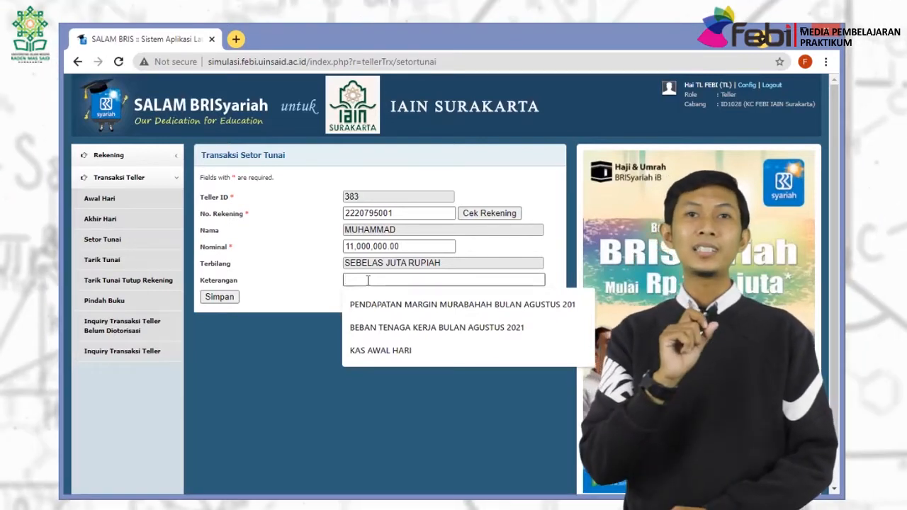
text(KEPERLUAN BISNIS)
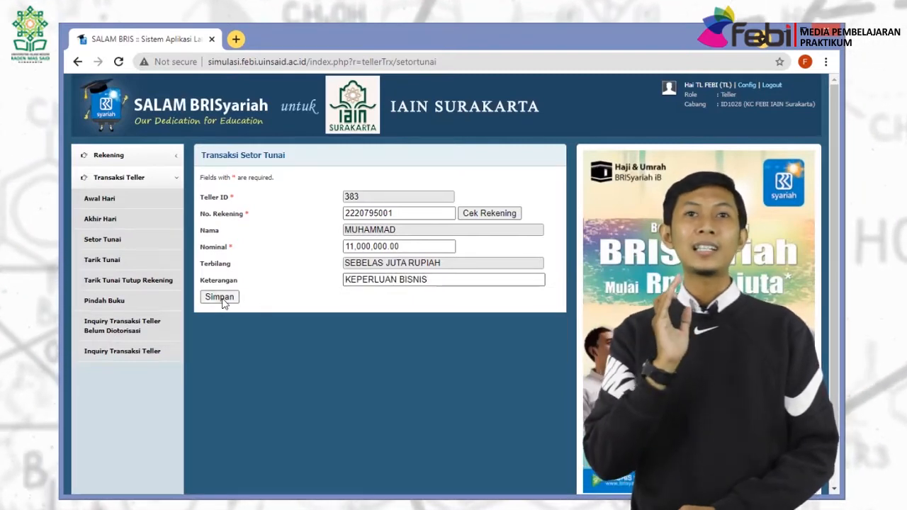
click(221, 298)
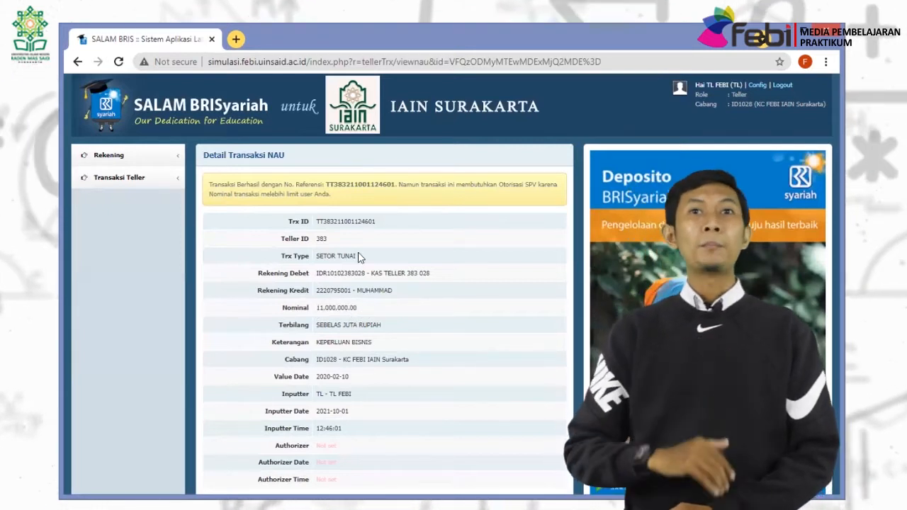
Log out of the teller session and sign in as the supervisor.
click(781, 84)
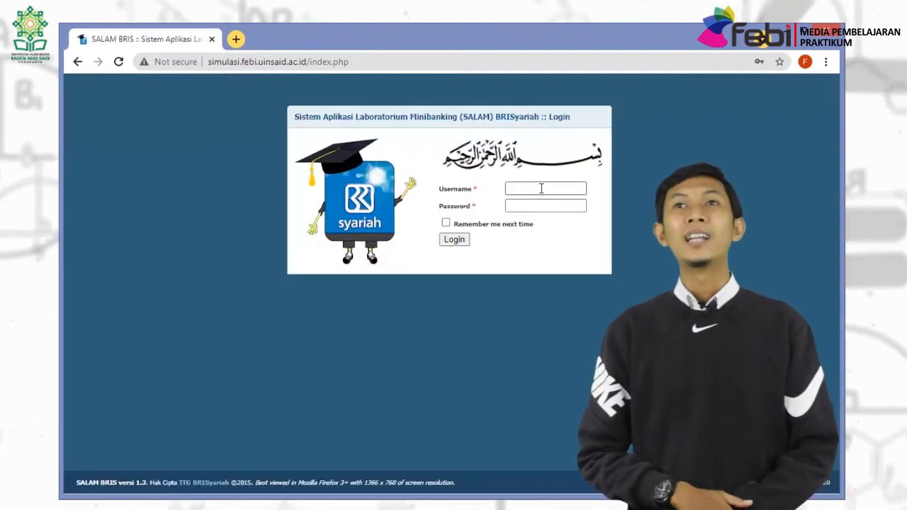
click(541, 189)
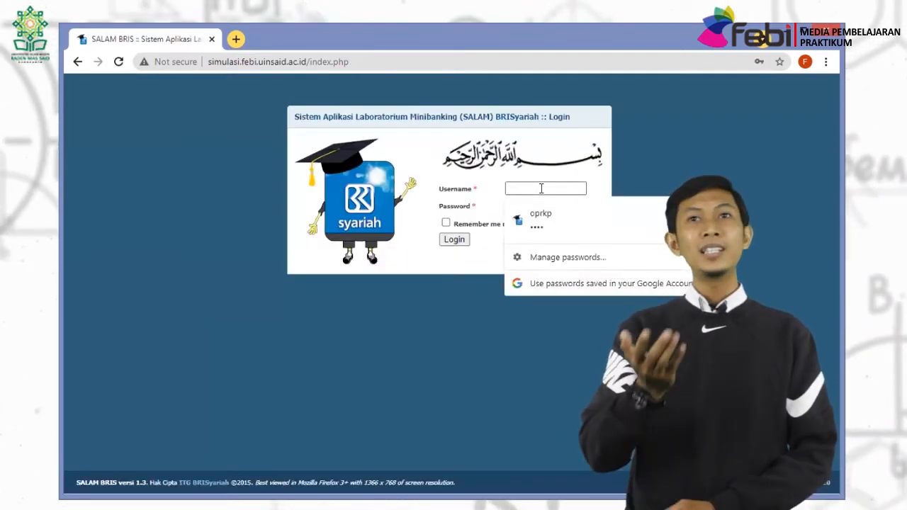
text(SP)
key(Tab)
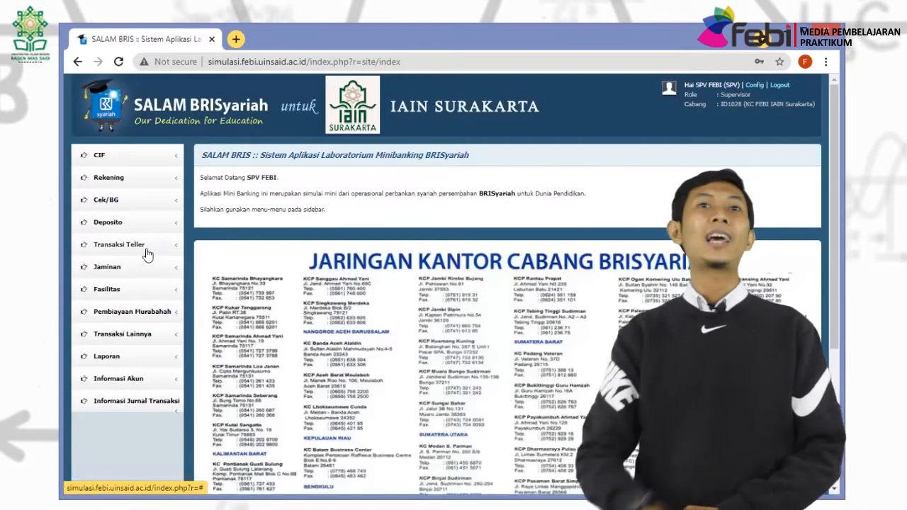
Authorise the 11,000,000.00 cash deposit and open its printable receipt.
click(147, 248)
click(139, 286)
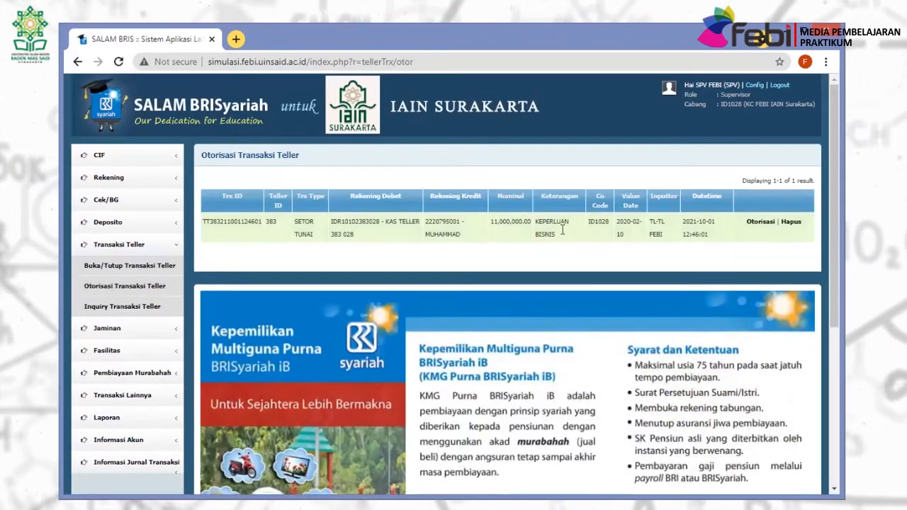
click(759, 223)
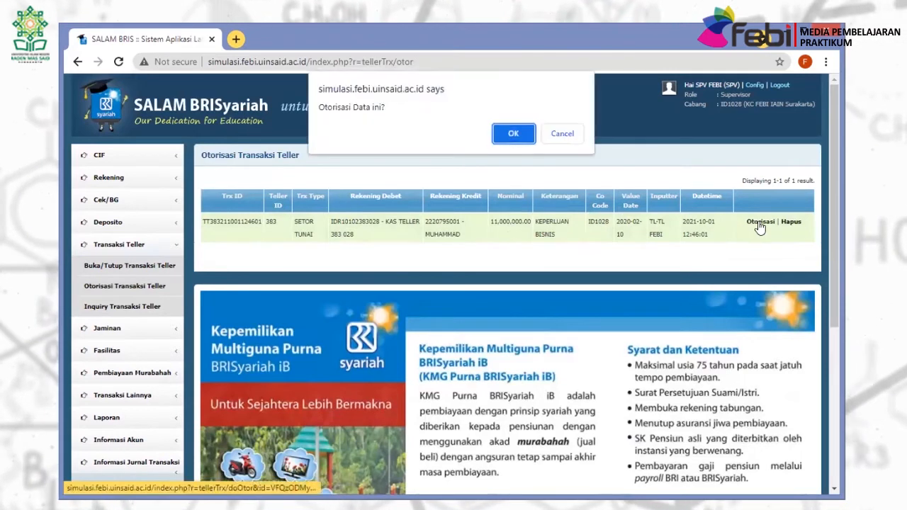
click(512, 138)
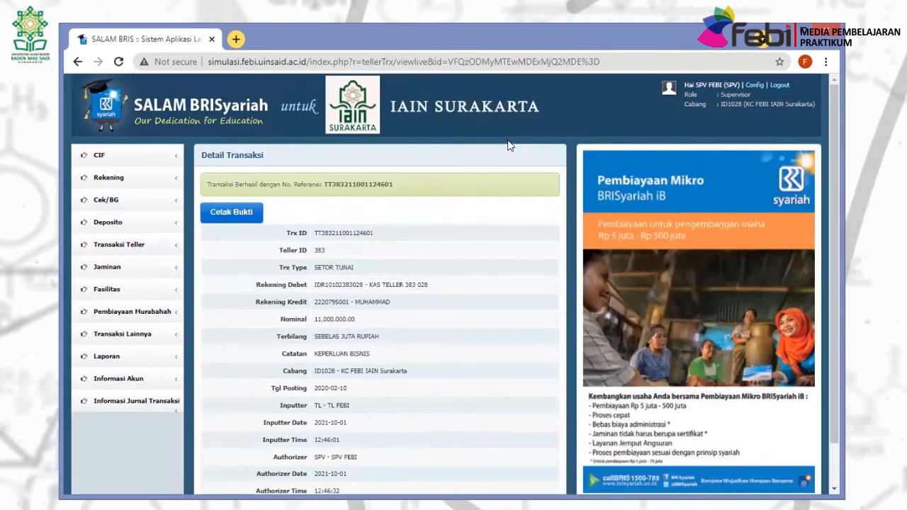
click(234, 214)
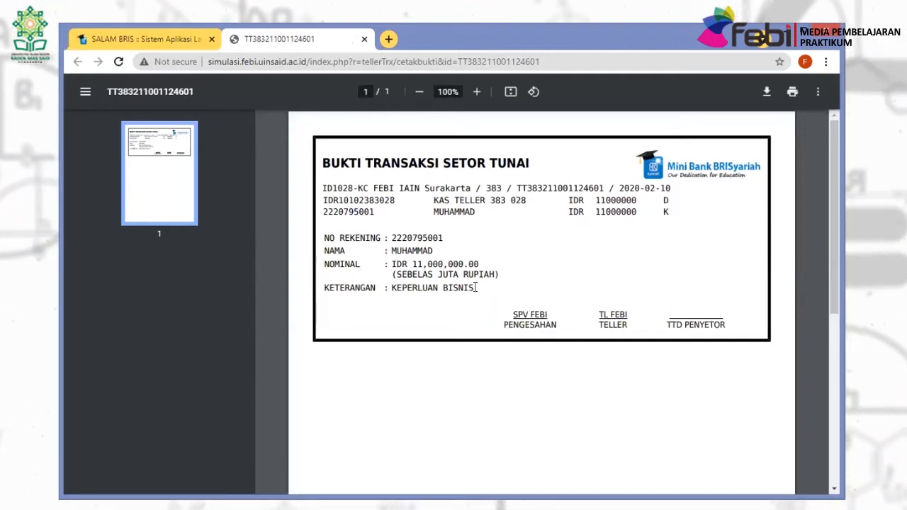
click(144, 39)
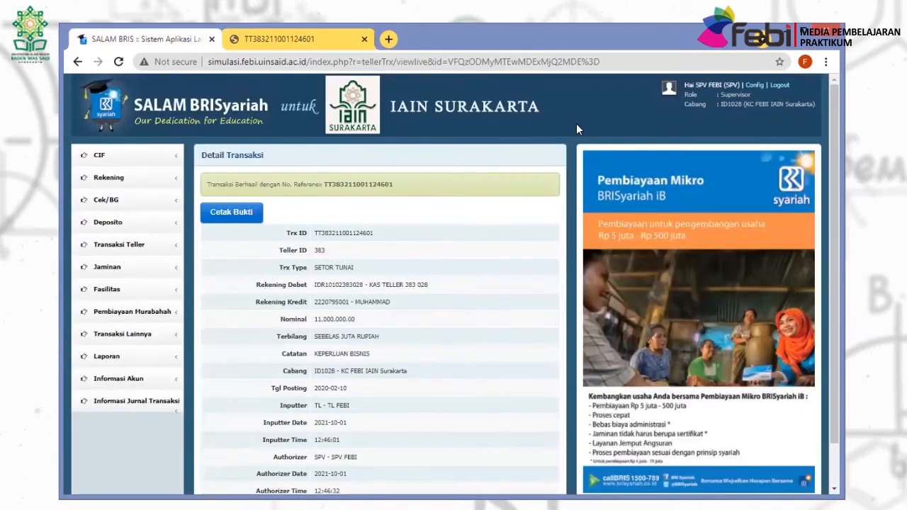
Log out the supervisor and sign back in with the teller account.
click(778, 86)
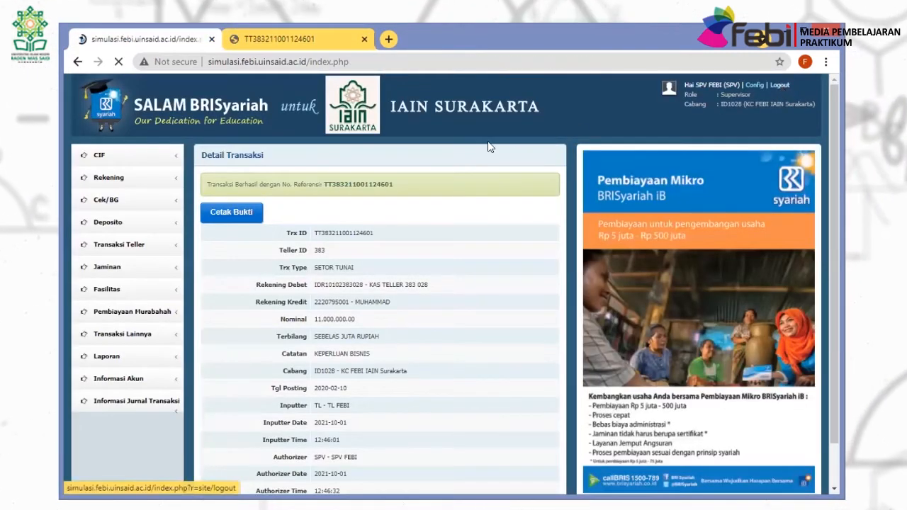
click(517, 185)
text(TL)
key(Tab)
text(1)
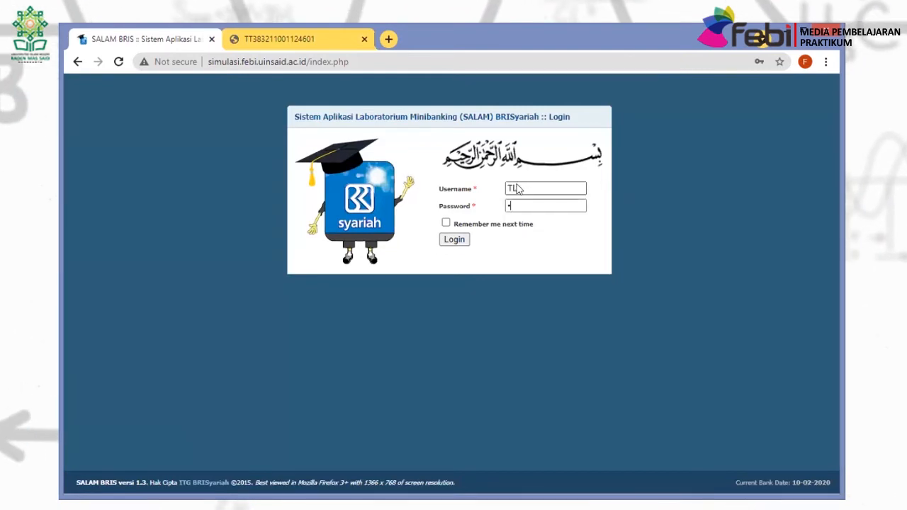
key(Return)
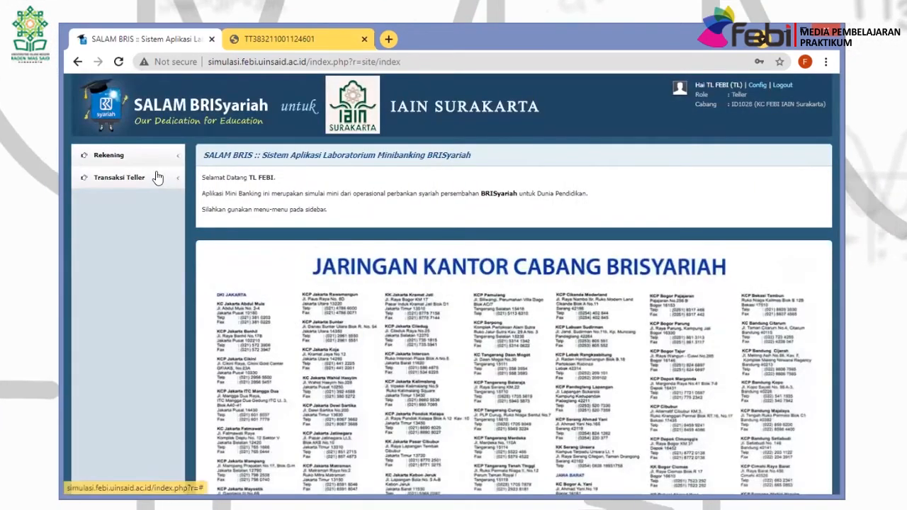
Display the dated account statement for the customer's pasted giro account number.
click(156, 175)
click(114, 155)
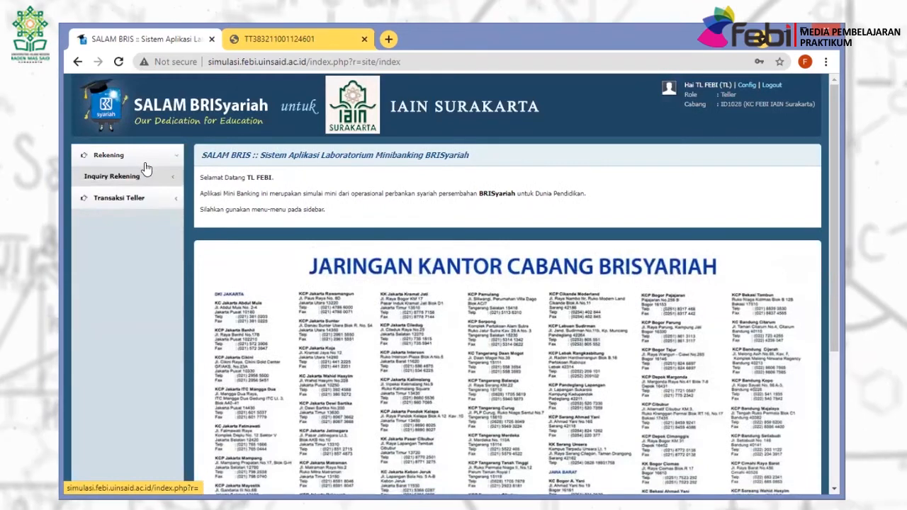
click(143, 179)
click(136, 196)
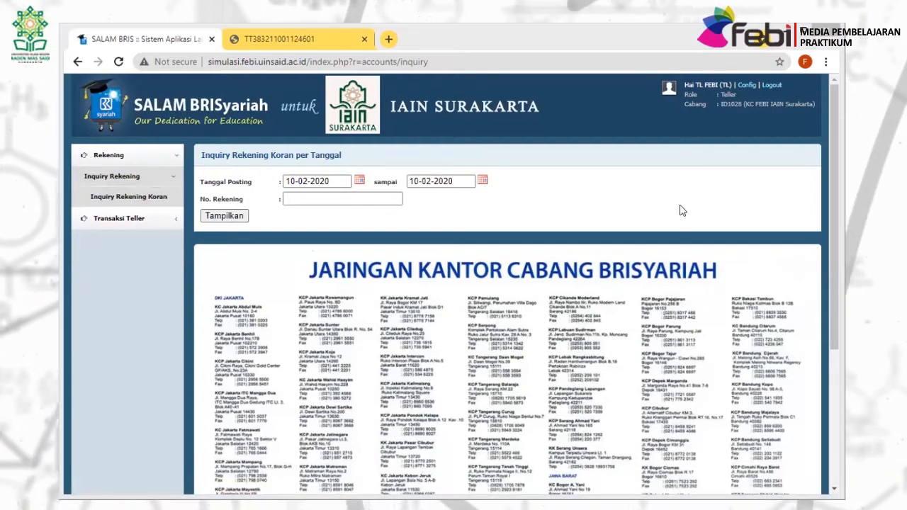
click(314, 199)
key(ctrl+v)
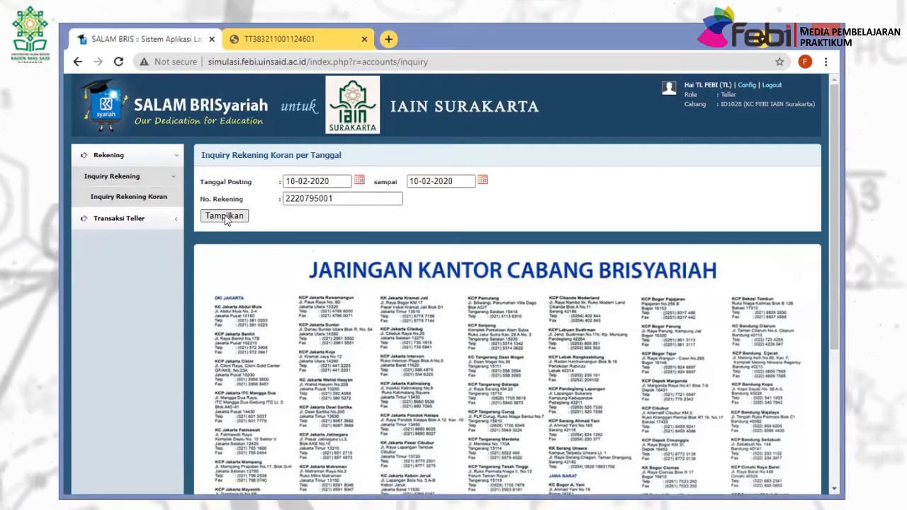
click(224, 216)
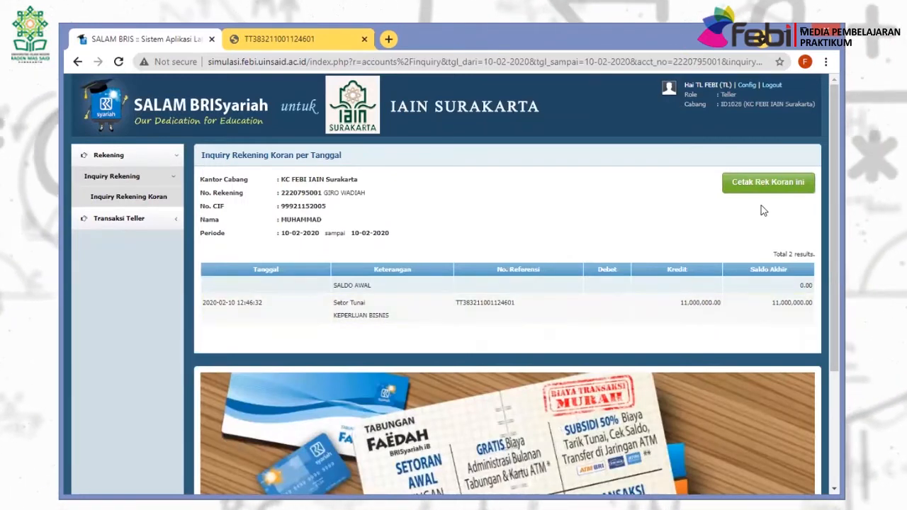
Generate the Giro Wadiah statement as a printable PDF and return to the inquiry page.
click(757, 186)
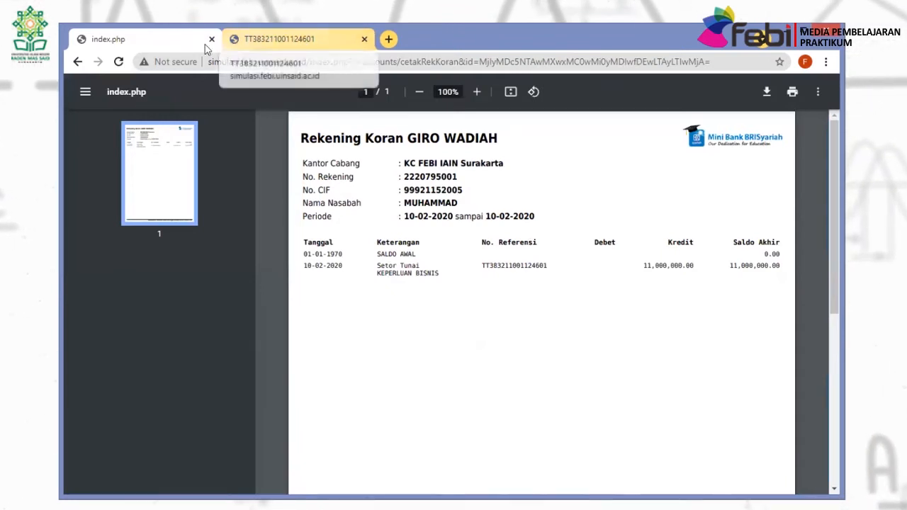
click(78, 61)
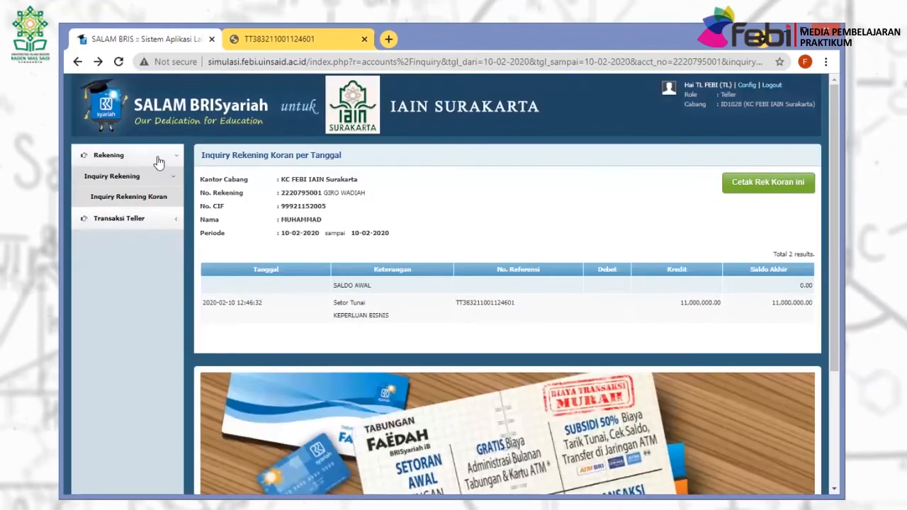
click(159, 160)
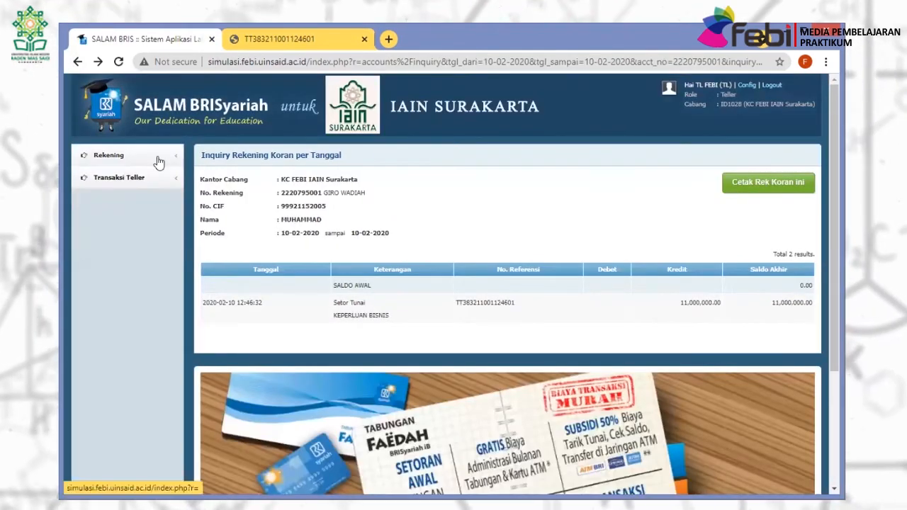
Sign in as customer service and look up the giro account holder in Penerbitan Cek/BG.
click(772, 86)
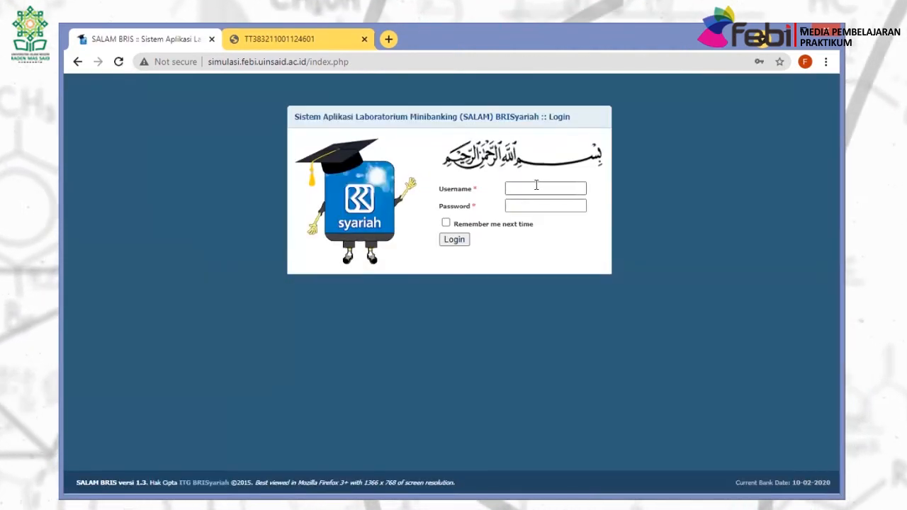
click(536, 185)
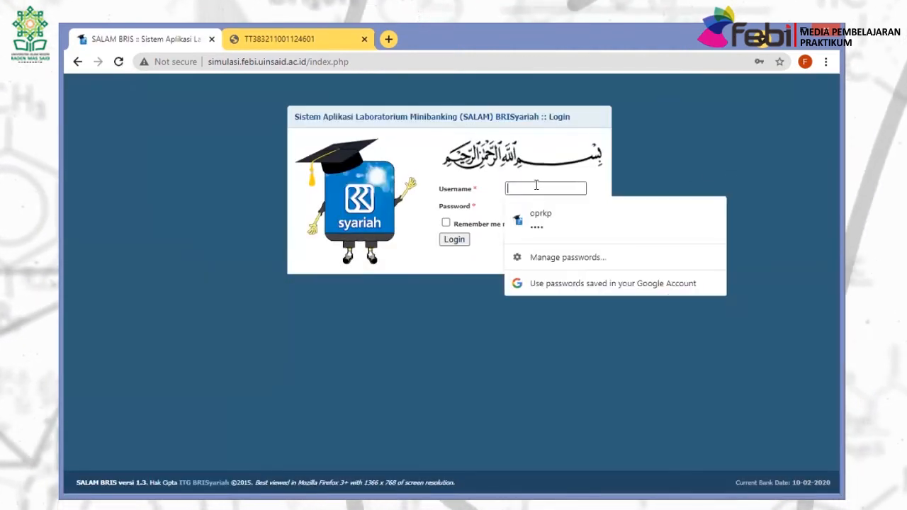
text(CS)
click(530, 202)
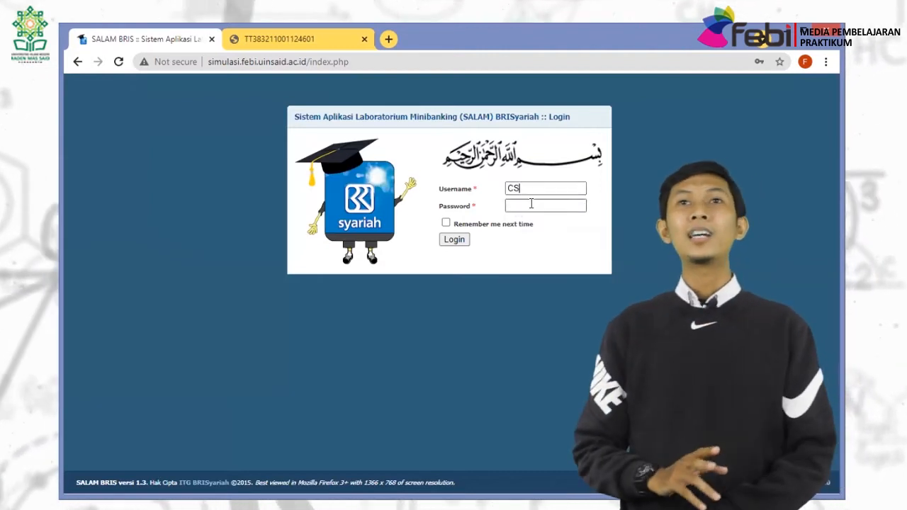
text(1)
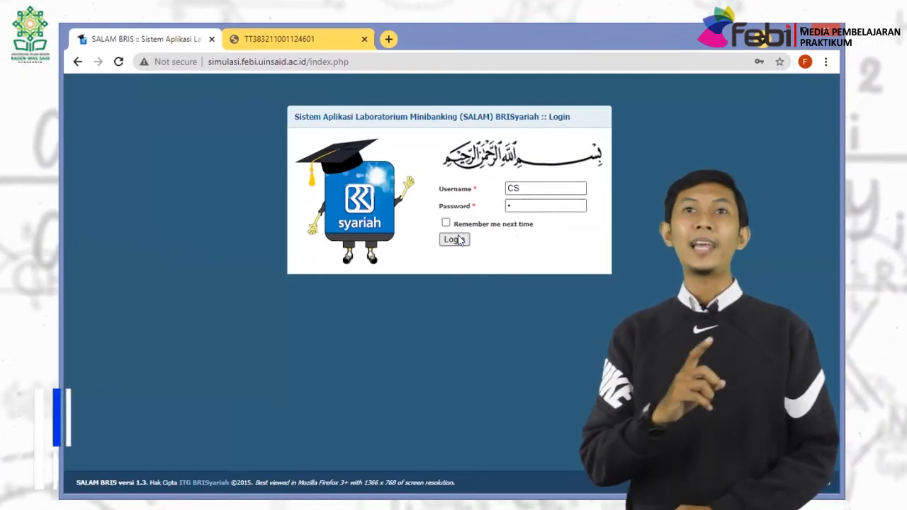
click(457, 240)
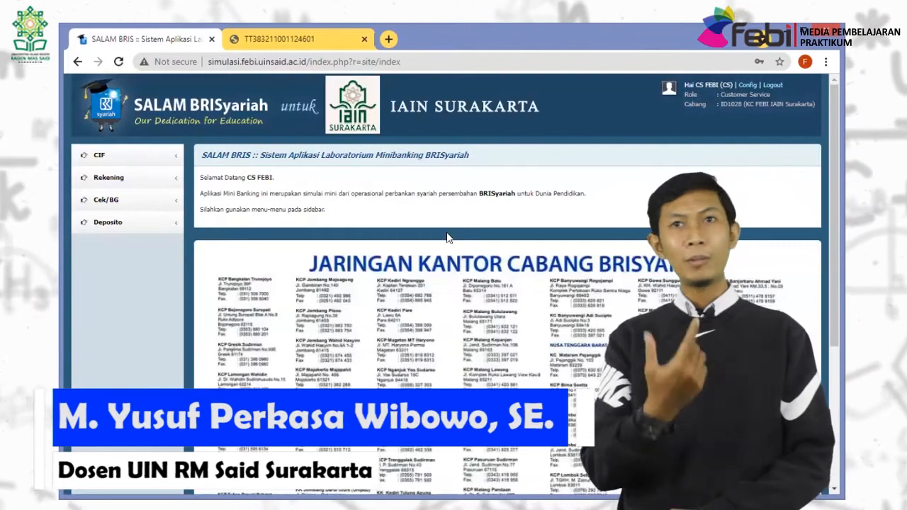
click(120, 202)
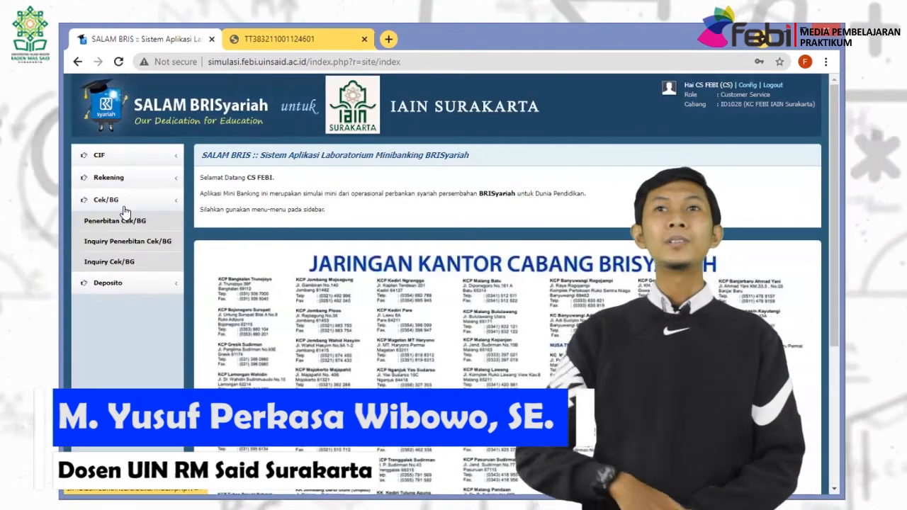
click(125, 221)
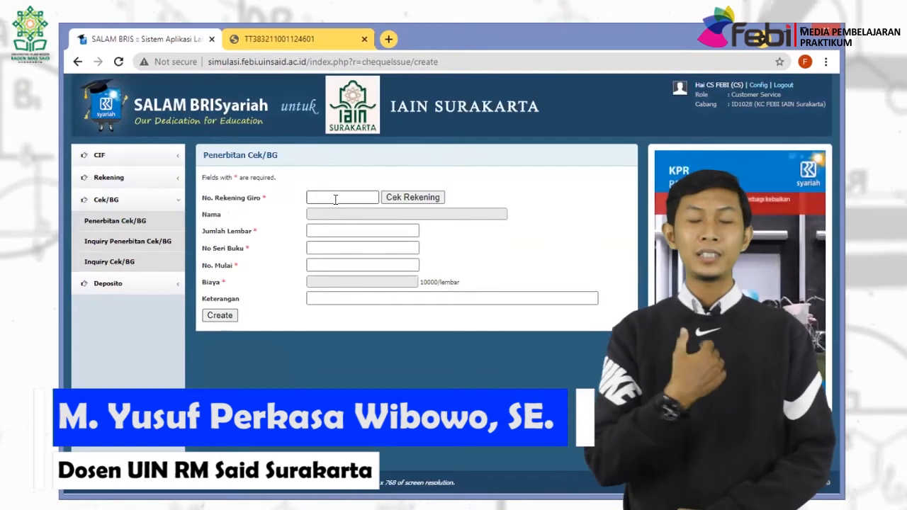
click(430, 197)
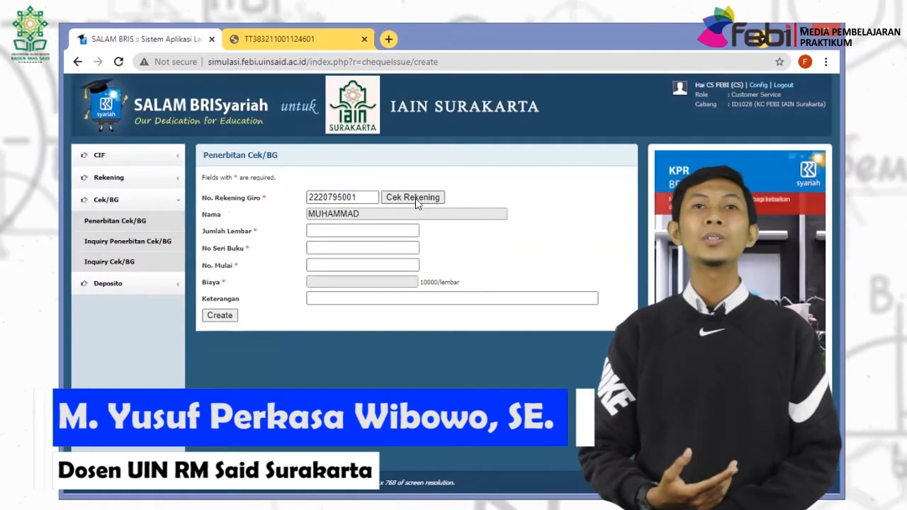
Enter the sheet count, book series A1 and starting cheque number 10001.
click(323, 231)
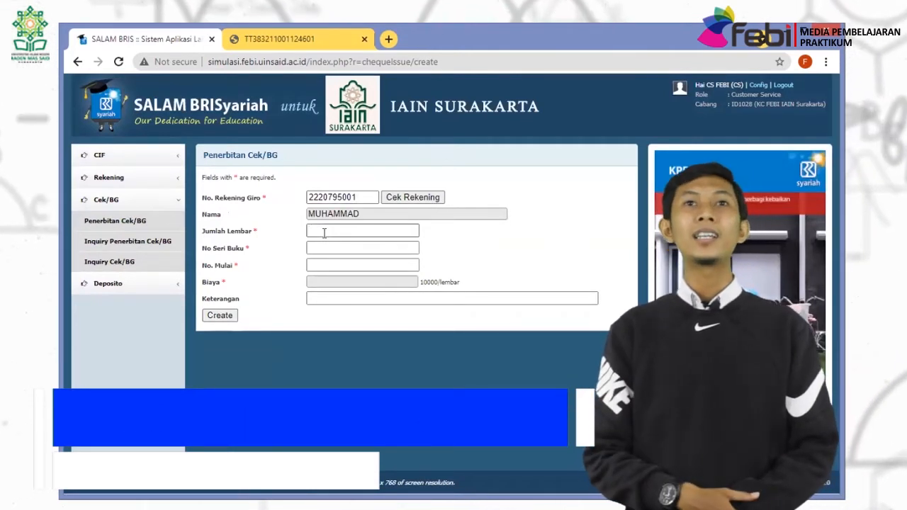
text(10)
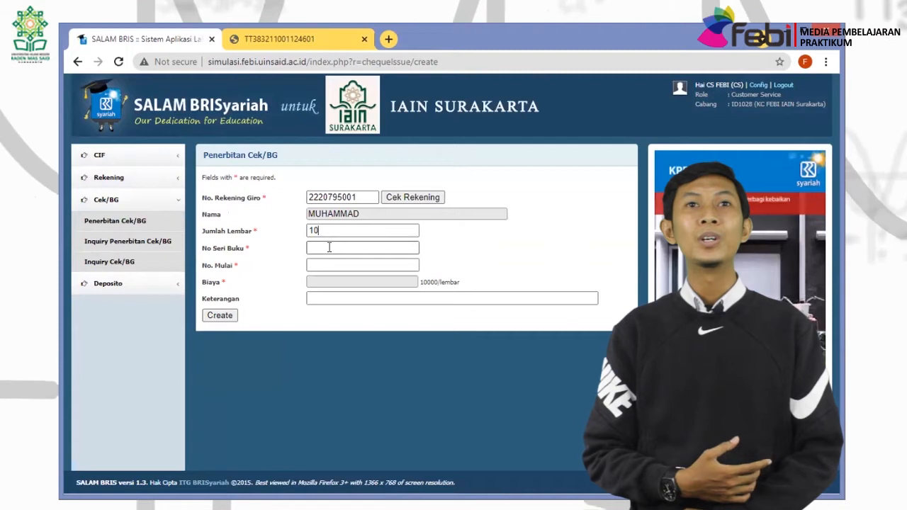
click(329, 247)
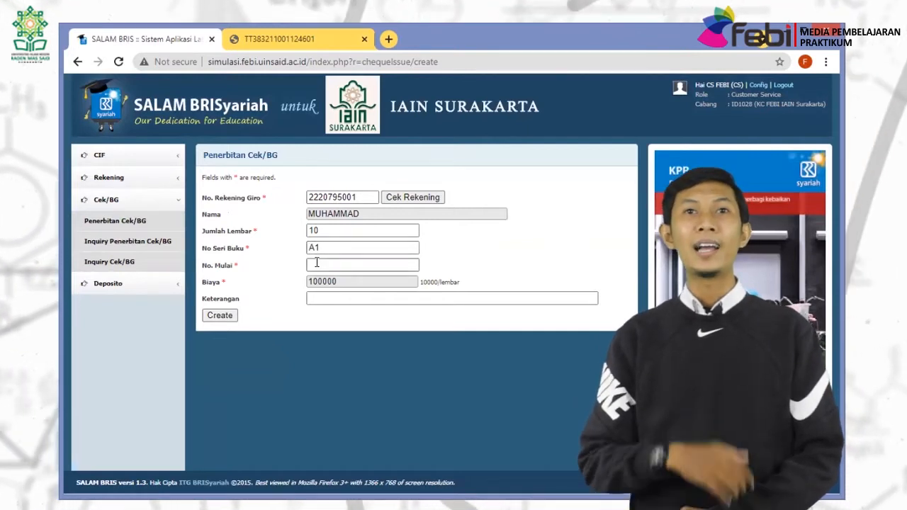
click(317, 263)
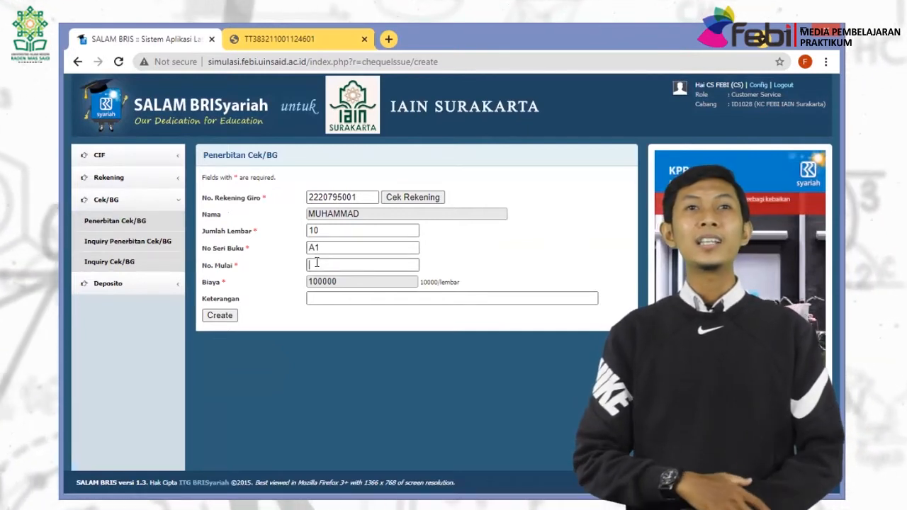
text(00001)
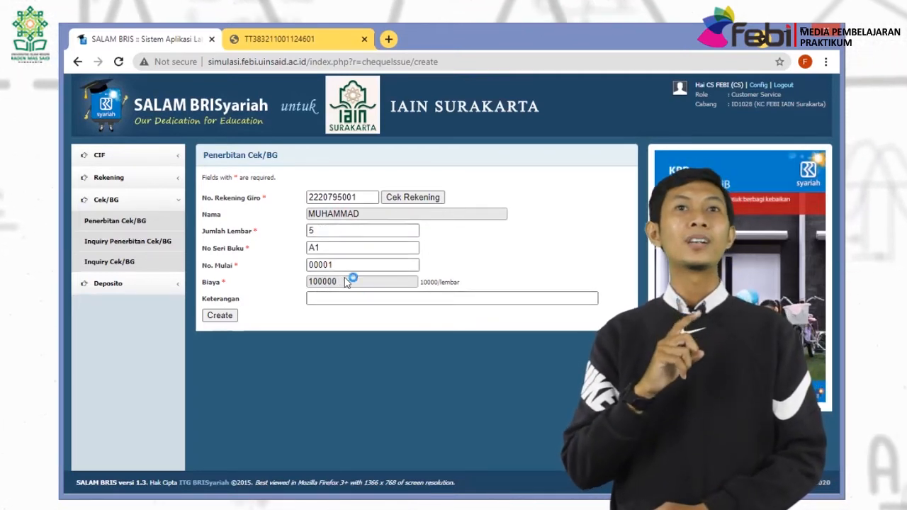
Correct the sheet count to 3 (fee 30000) and add note KEPERLUAN BISNIS.
click(313, 229)
key(BackSpace)
text(3)
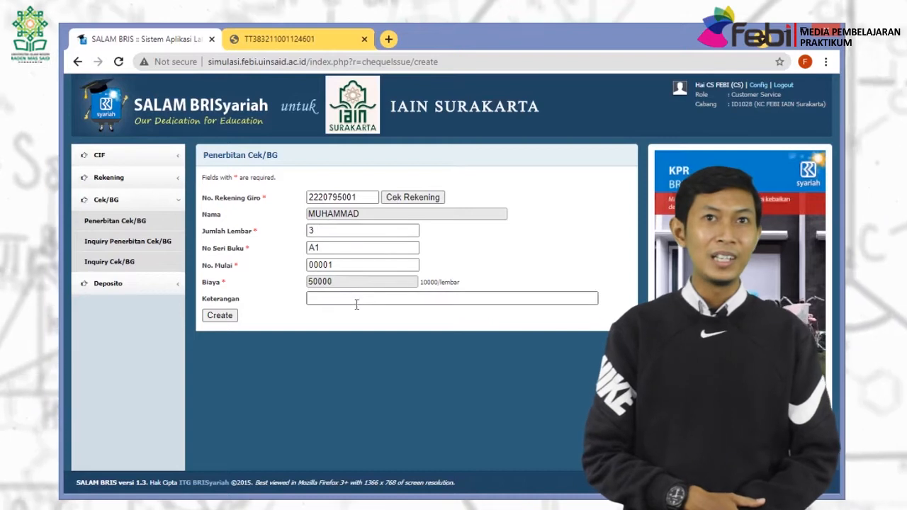
click(368, 286)
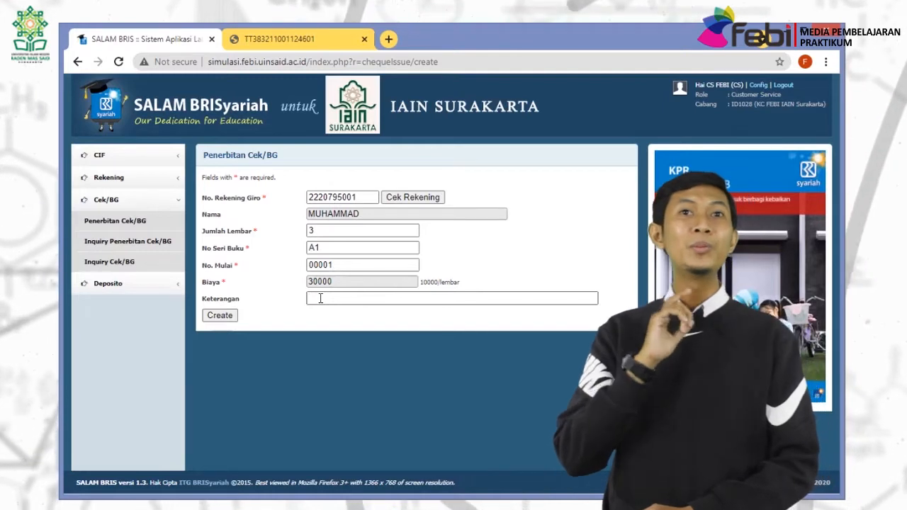
click(320, 298)
text(KEPE)
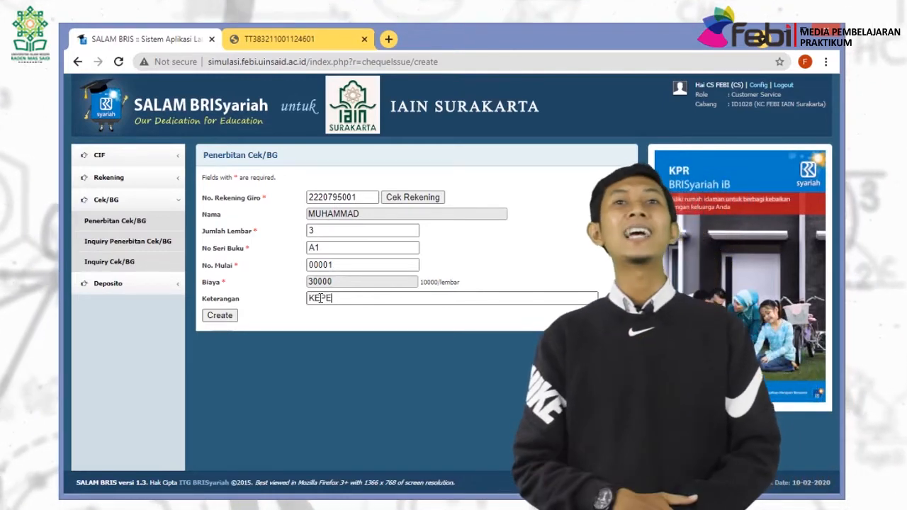
text(RLUAN BISNIS)
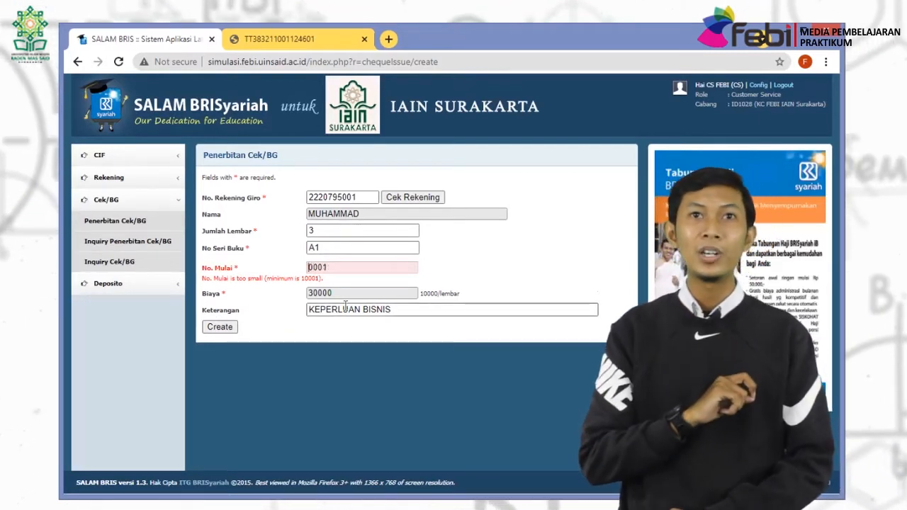
text(1)
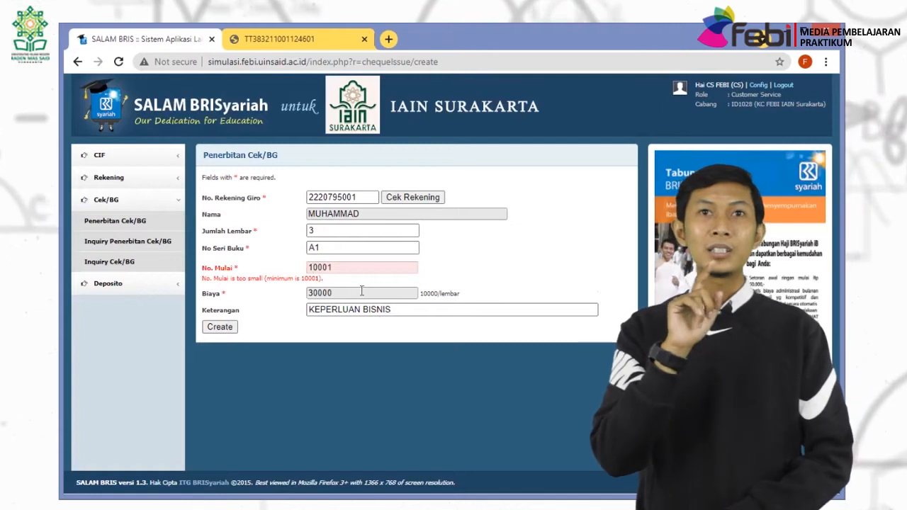
click(394, 309)
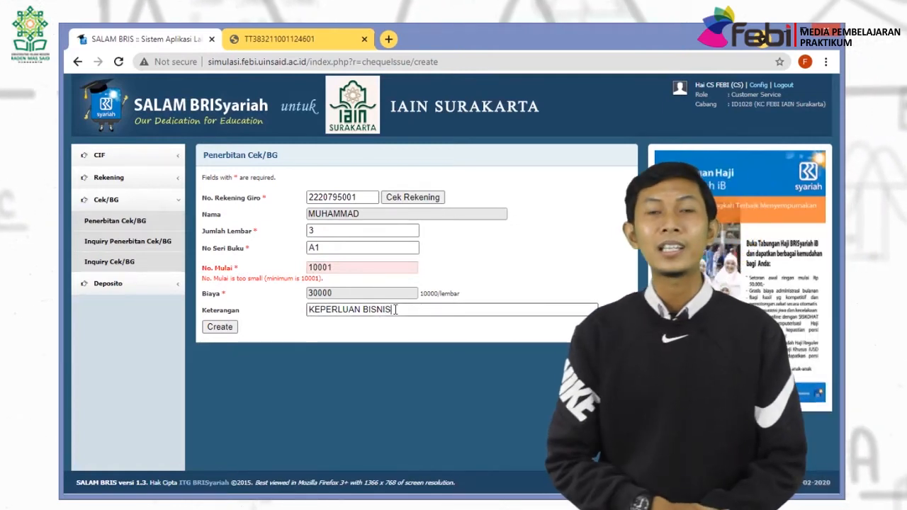
Create the 3-sheet cheque issuance, log out, and begin the supervisor login.
click(216, 329)
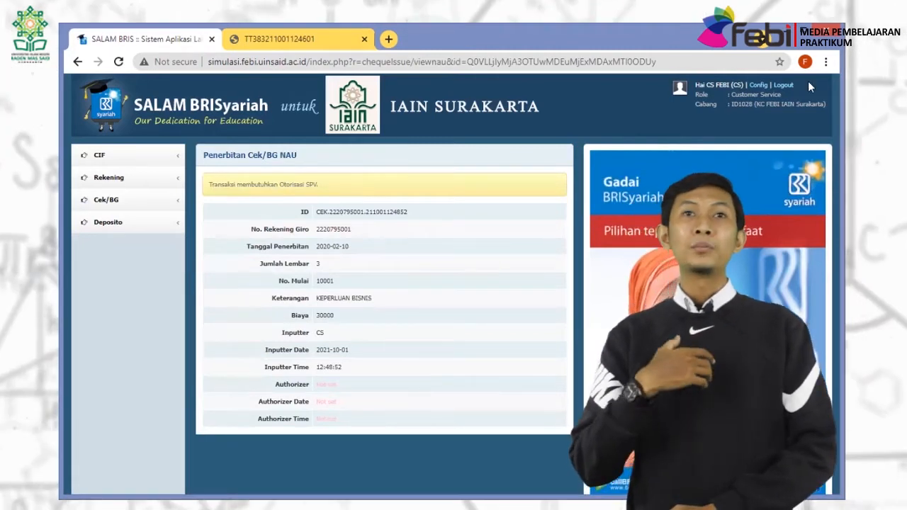
click(786, 85)
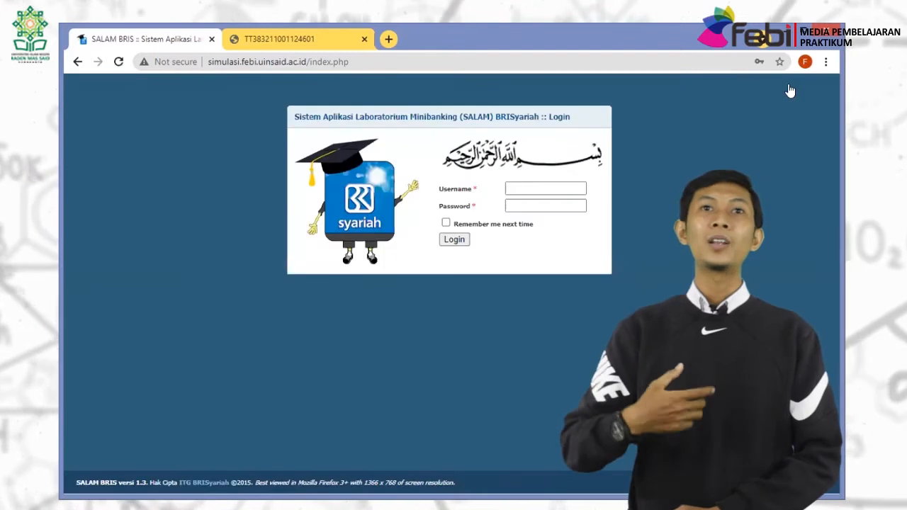
click(546, 188)
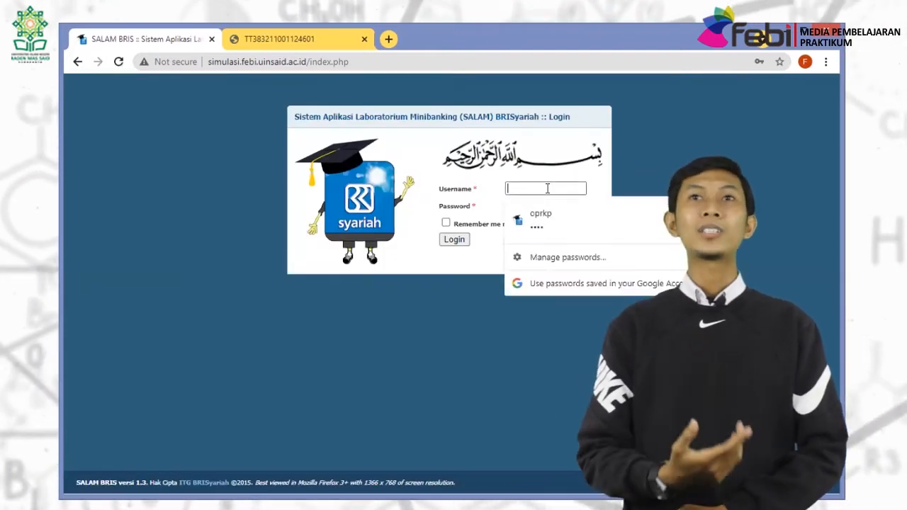
Sign in to SALAM BRIS as the supervisor user SPV.
text(SPV)
key(Tab)
text(1)
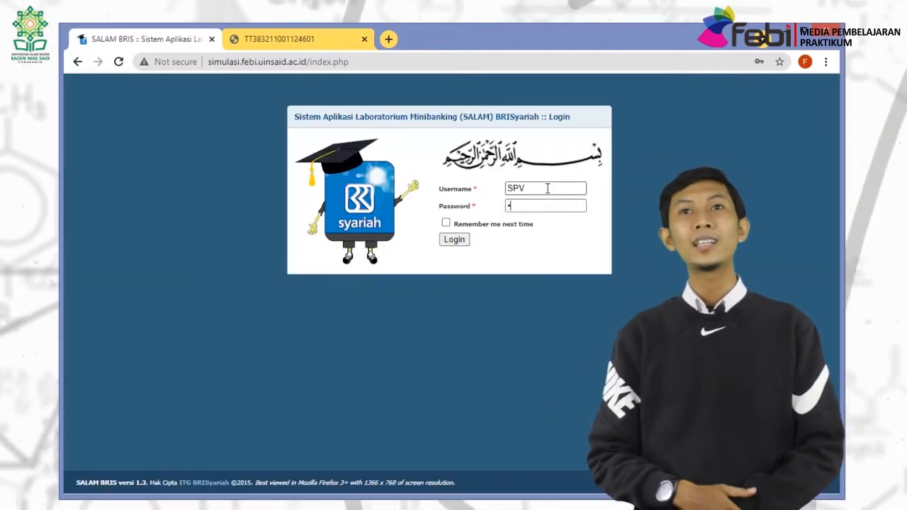
click(457, 239)
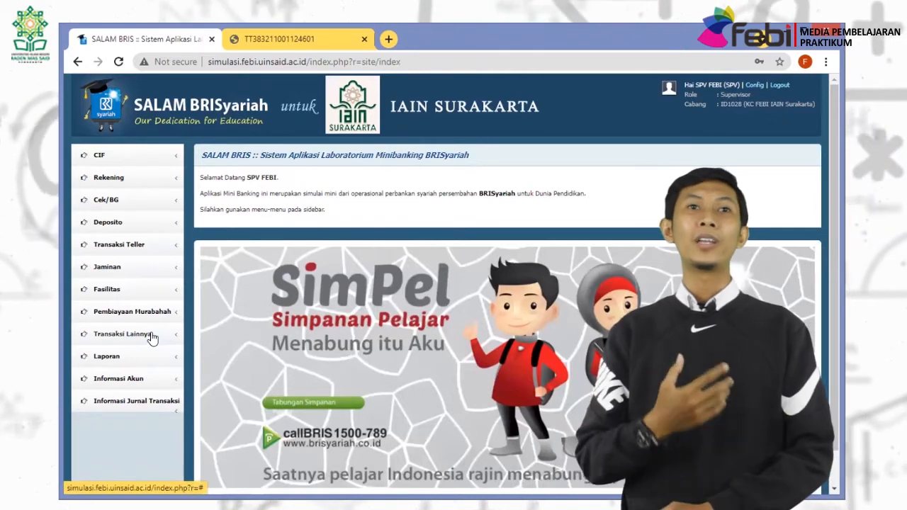
Confirm the Otorisasi Transaksi Teller list is empty, then expand the Cek/BG menu.
click(144, 251)
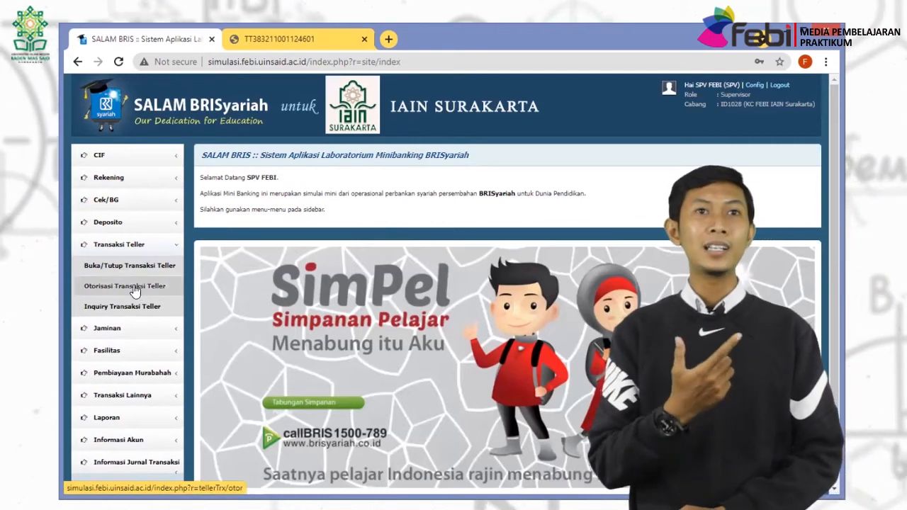
click(134, 286)
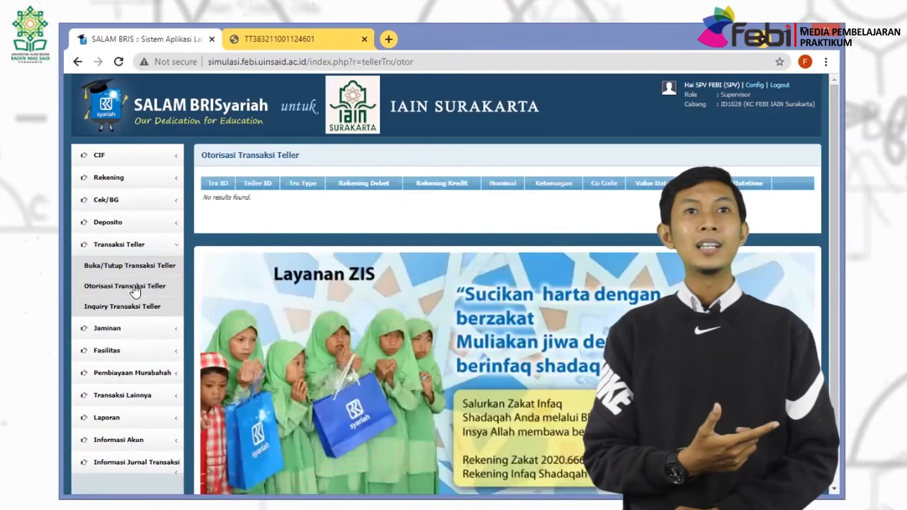
click(124, 199)
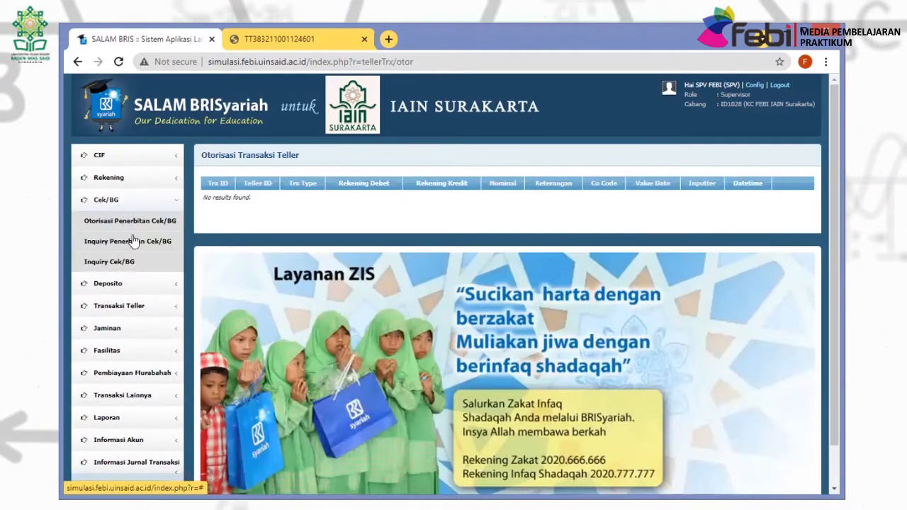
Authorise the pending 3-sheet KEPERLUAN BISNIS cheque issuance in Otorisasi Penerbitan Cek/BG.
click(147, 221)
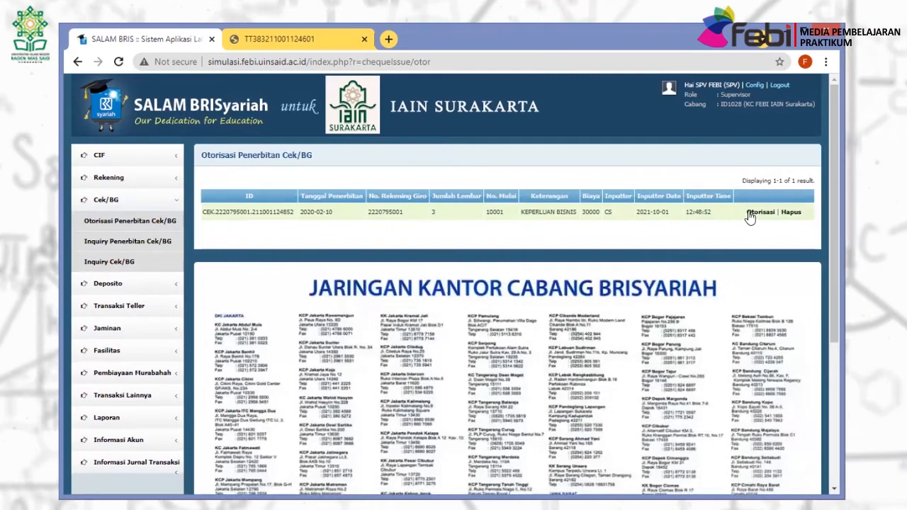
click(752, 217)
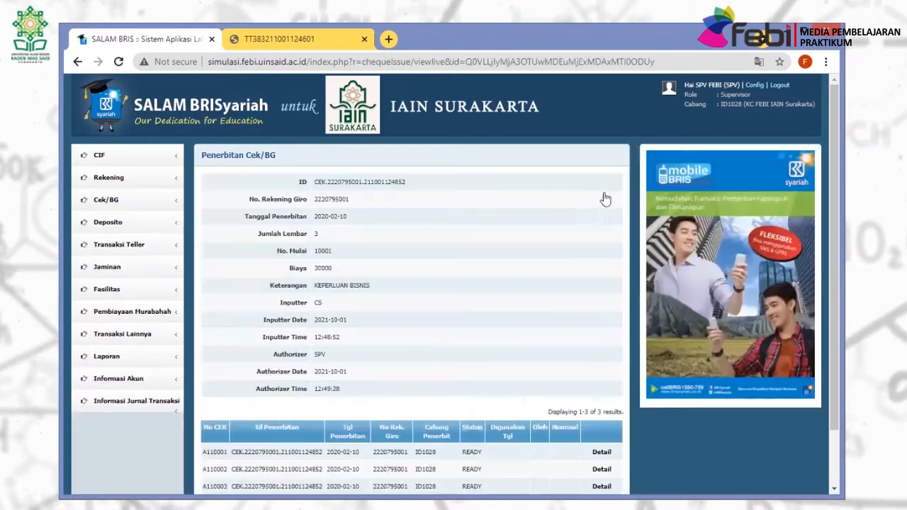
scroll(374, 203, down, 1)
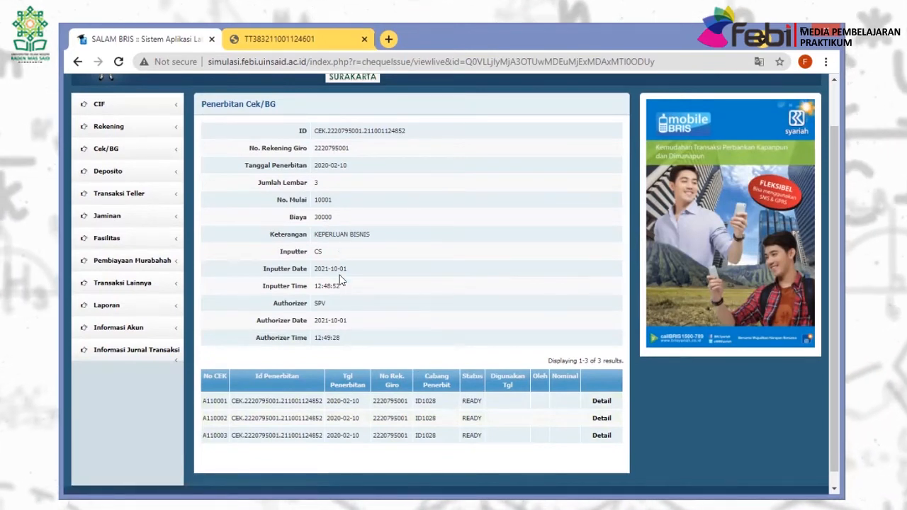
Check the first cheque's details, then open the Inquiry Penerbitan Cek/BG list.
click(601, 401)
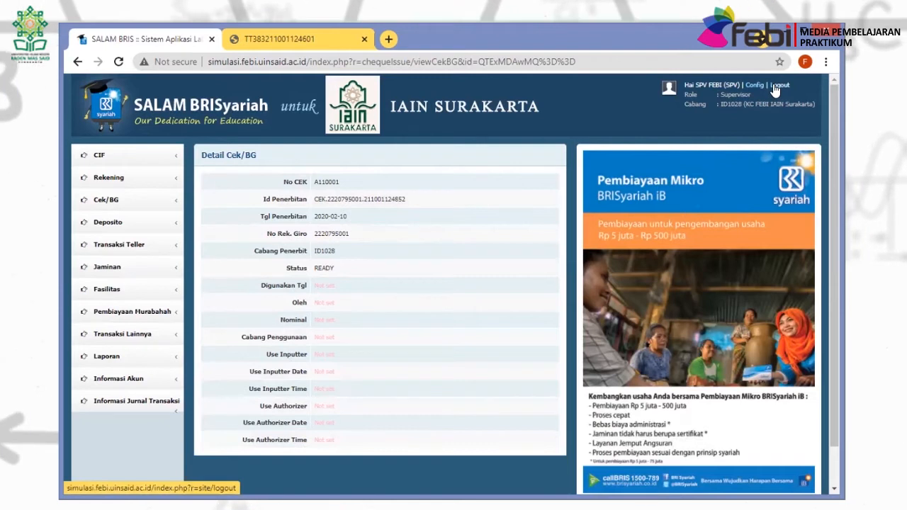
click(158, 201)
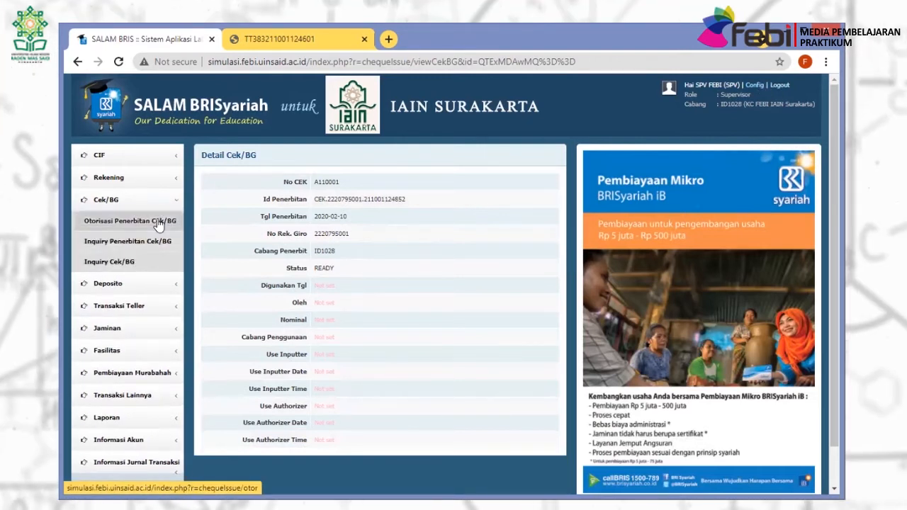
click(159, 222)
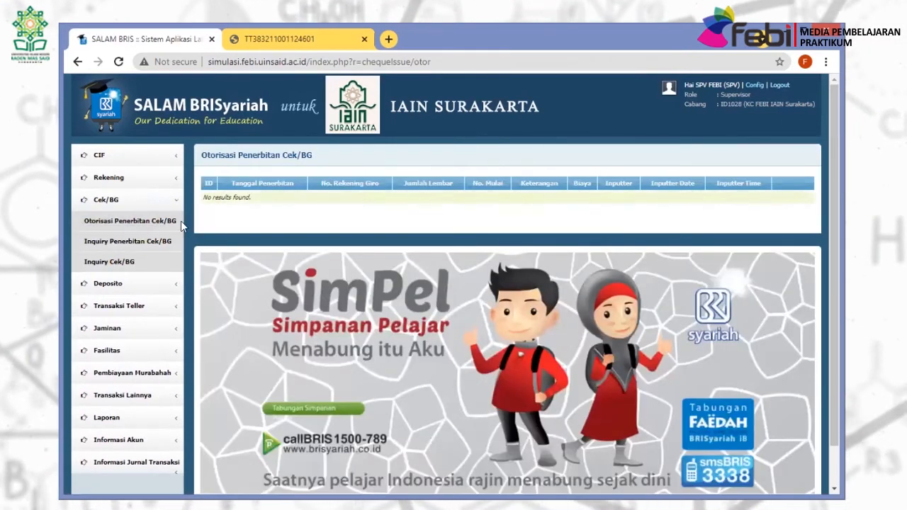
click(161, 240)
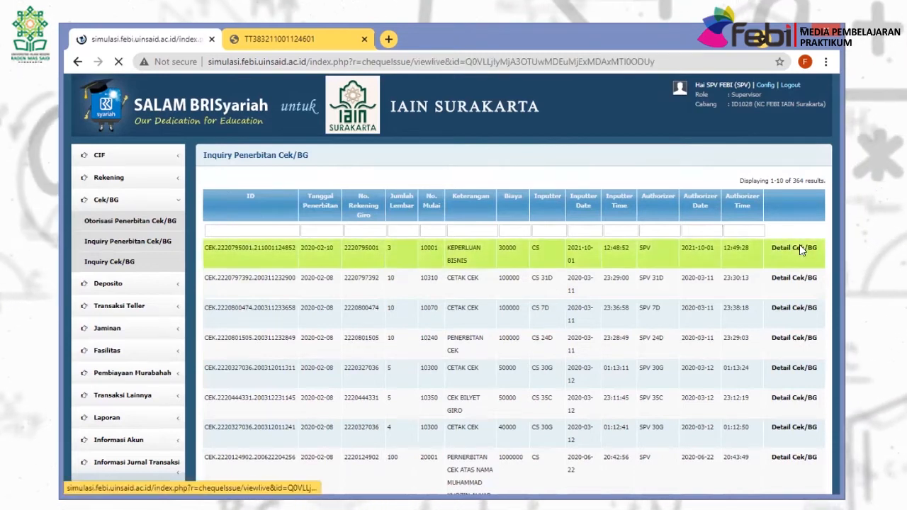
Review the authorised issuance's details and the Inquiry Cek/BG list, then log out as supervisor.
click(801, 249)
scroll(425, 279, down, 2)
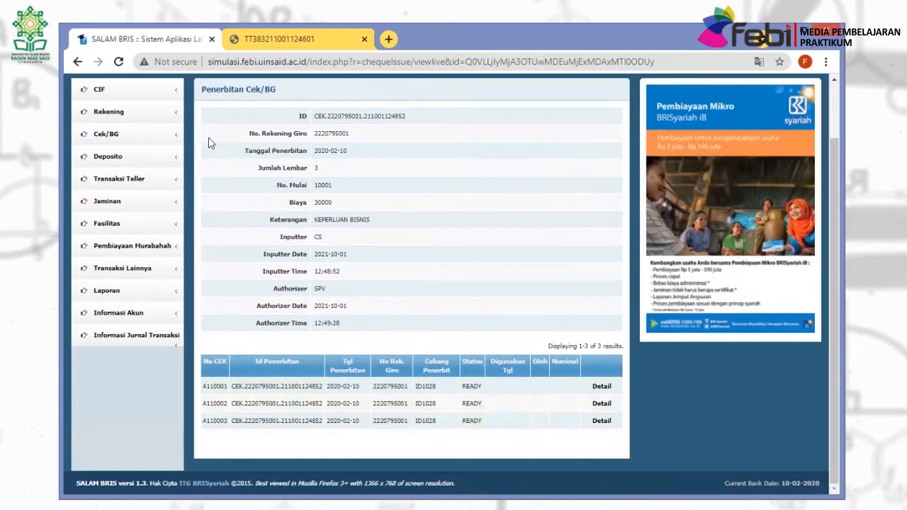
click(135, 136)
click(131, 196)
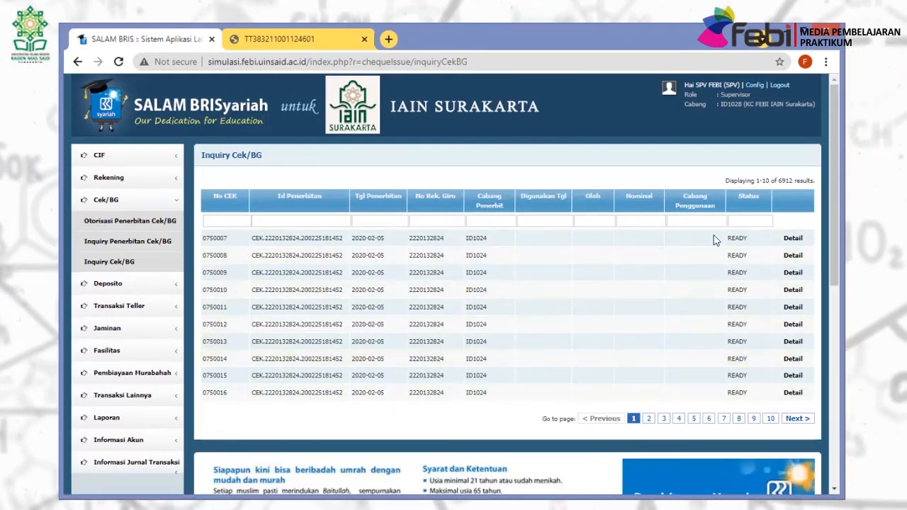
click(774, 85)
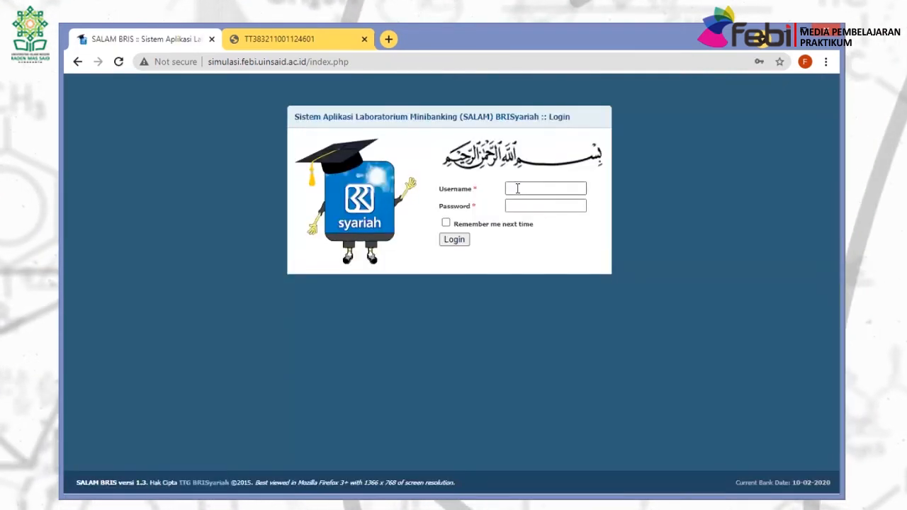
Sign in to SALAM BRIS as the teller user TL.
click(517, 189)
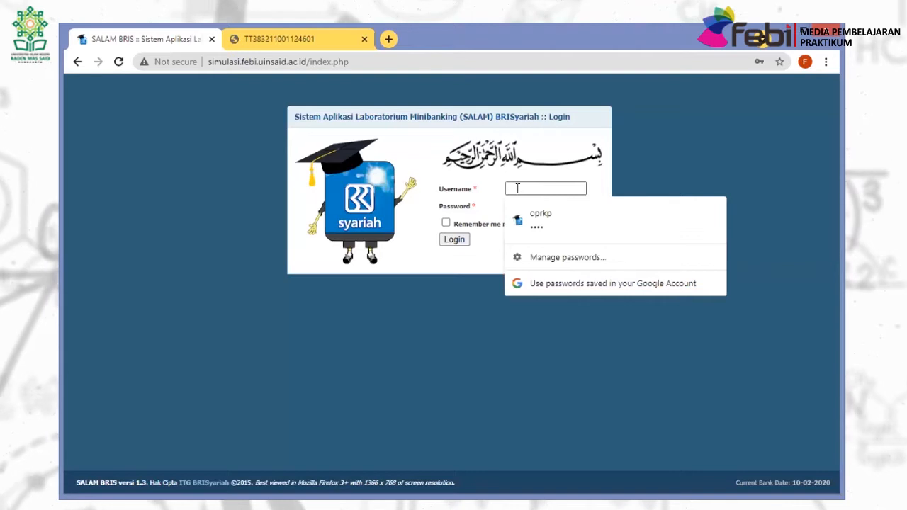
text(TL)
key(Tab)
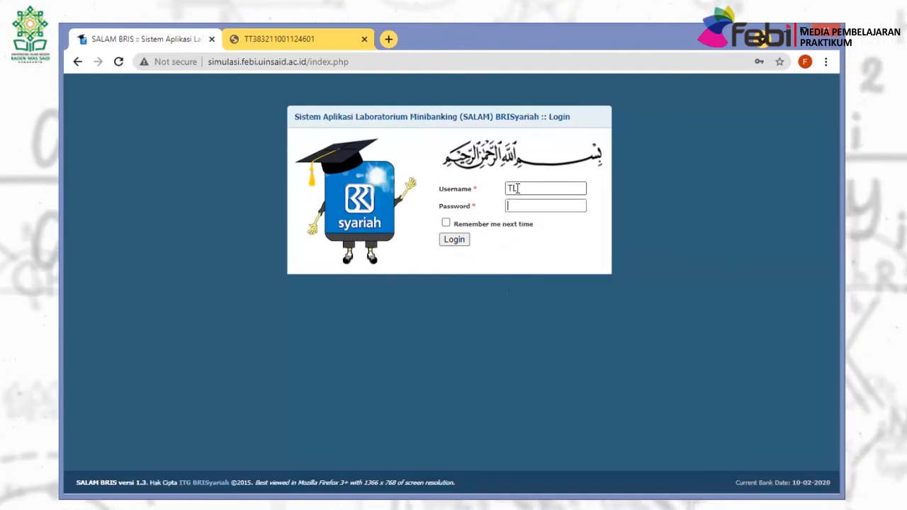
text(•)
key(Return)
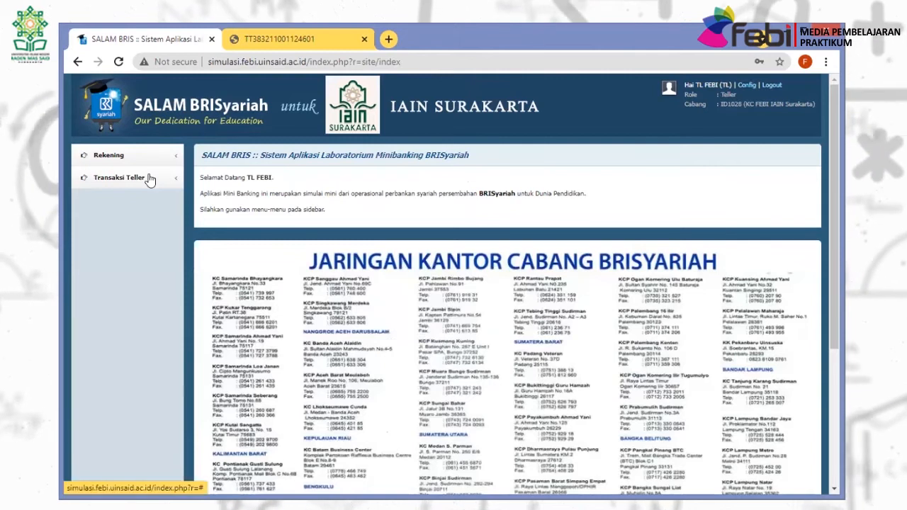
Display the Giro Wadiah account statement in Inquiry Rekening Koran, showing the 30,000.00 cheque fee.
click(119, 178)
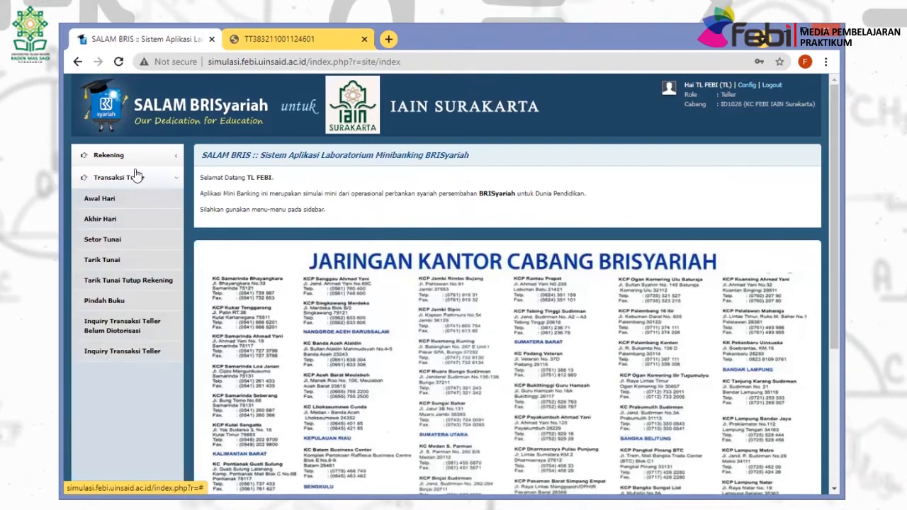
click(131, 157)
click(121, 177)
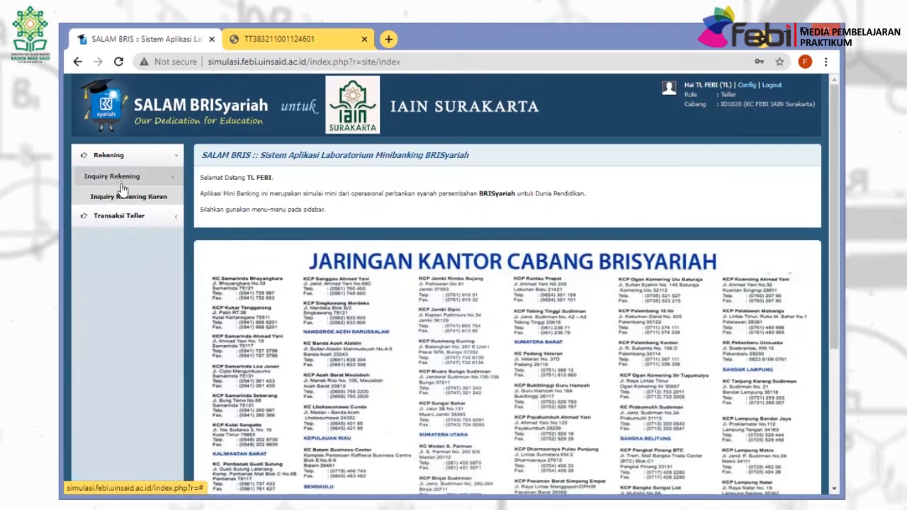
click(122, 201)
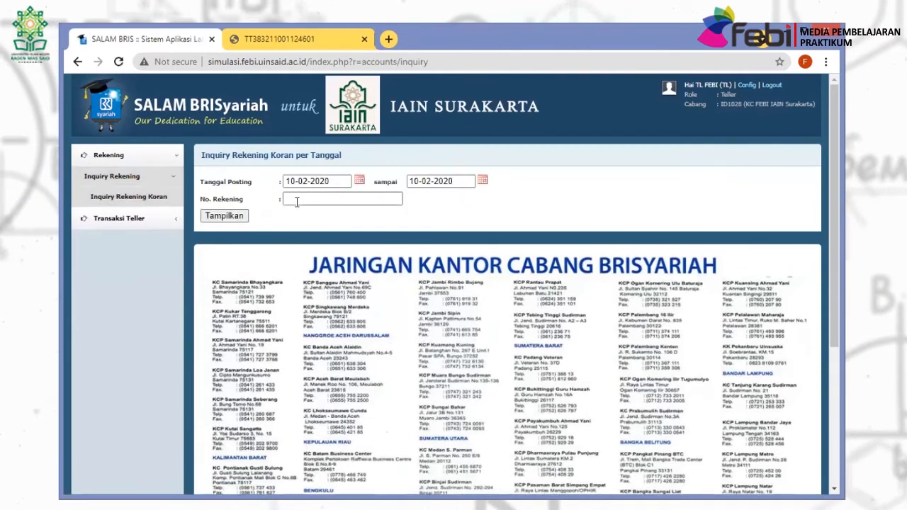
click(298, 201)
click(330, 236)
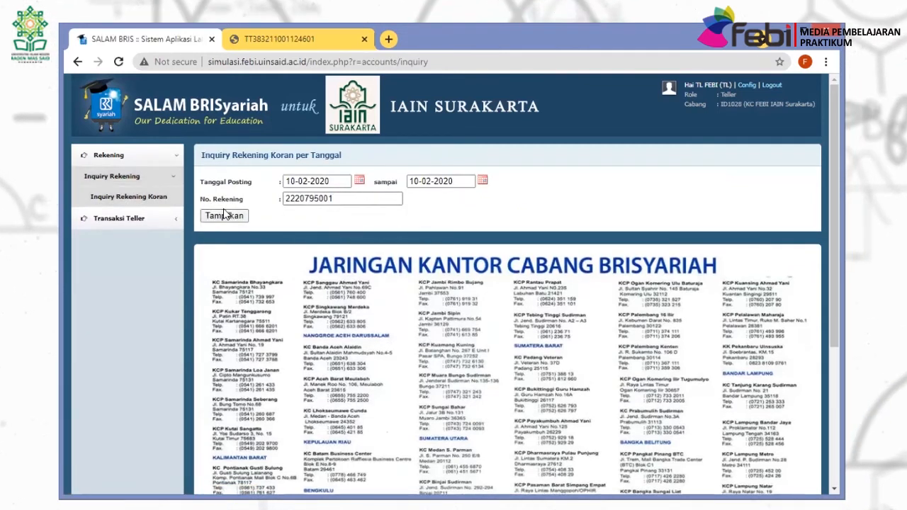
click(224, 215)
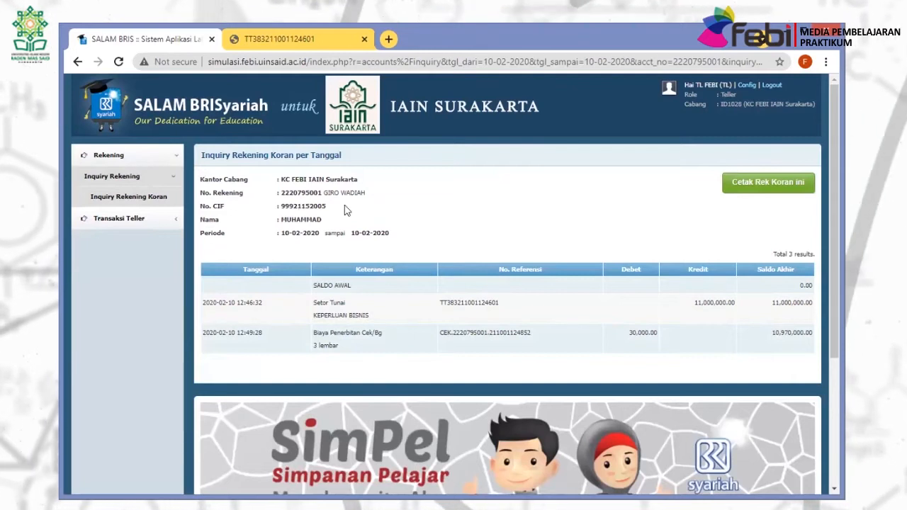
Preview the printable Cetak Rek Koran statement and return to the teller menu.
click(754, 183)
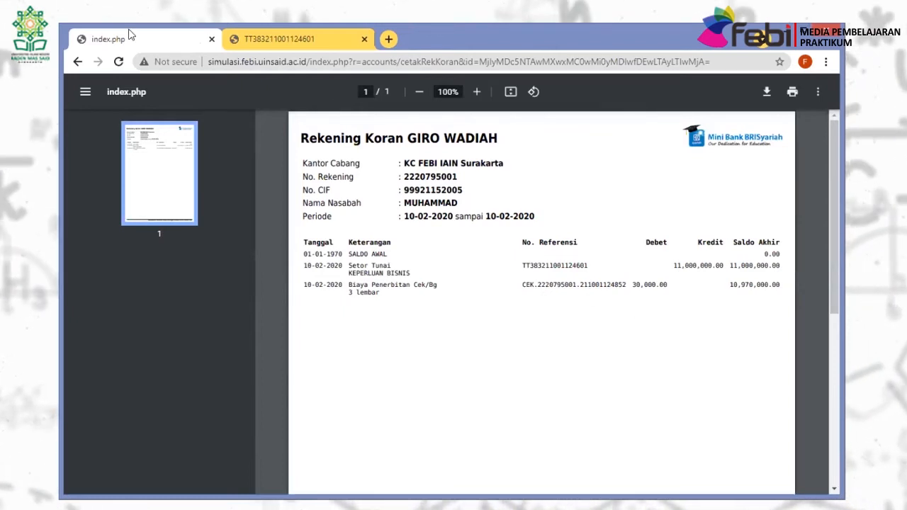
click(78, 63)
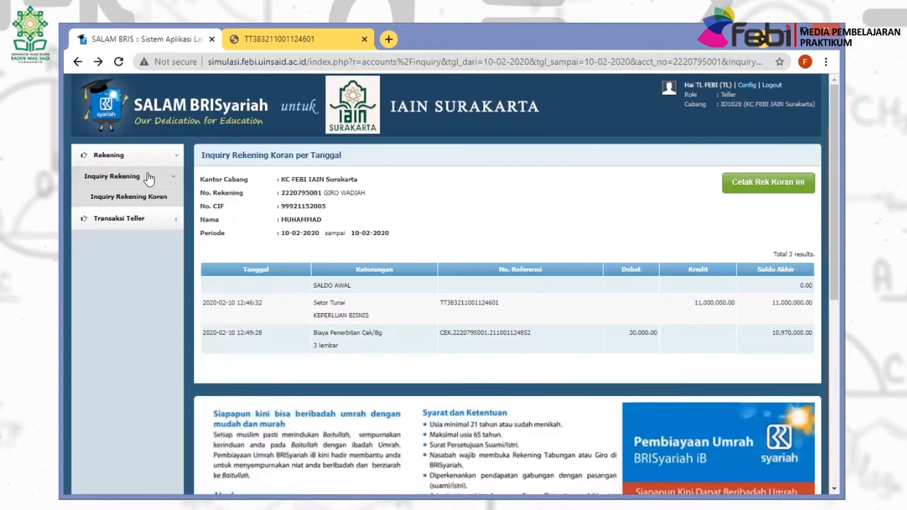
click(146, 175)
click(140, 163)
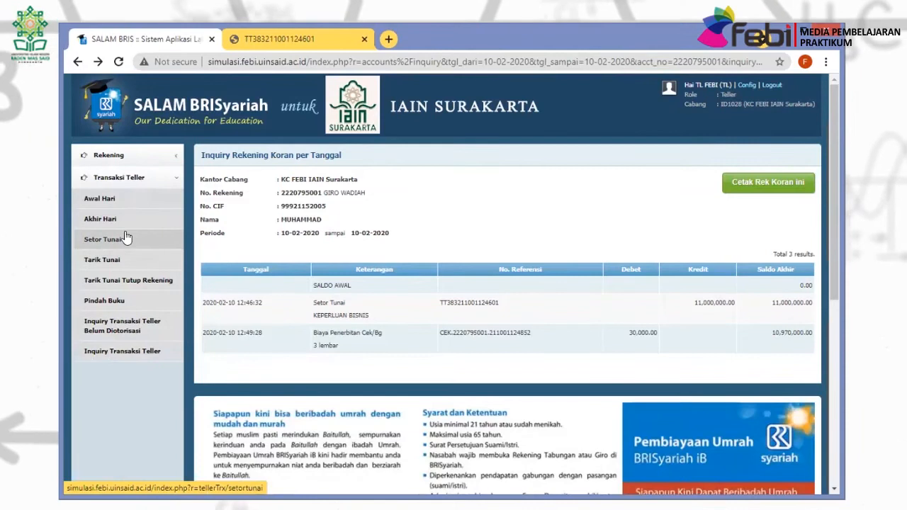
Enter the customer's account number in Setor Tunai and look up the account holder.
click(125, 238)
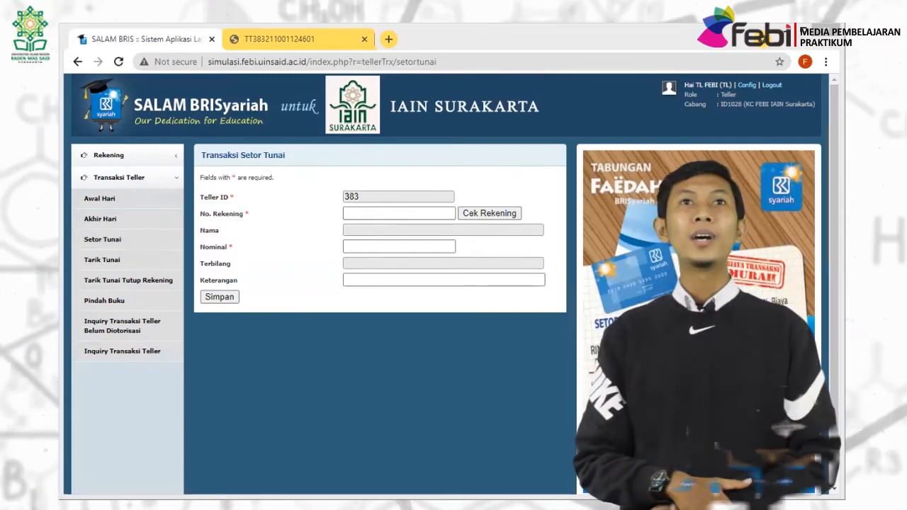
click(386, 212)
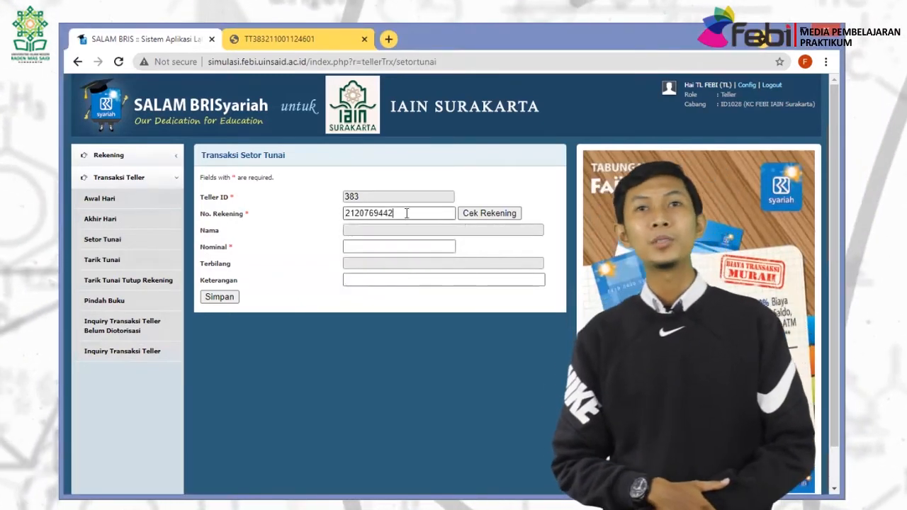
click(468, 217)
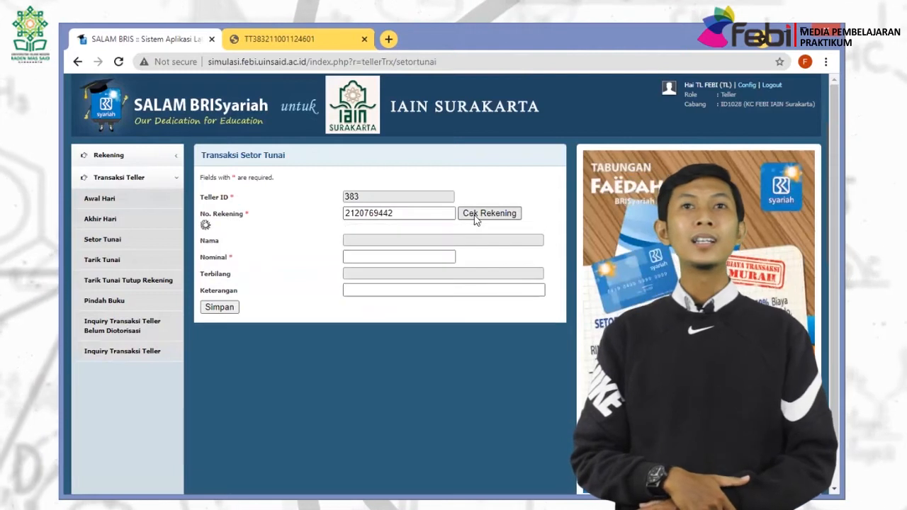
Set the deposit amount to 100,000,000.00 with the description DEPOSITO.
click(398, 247)
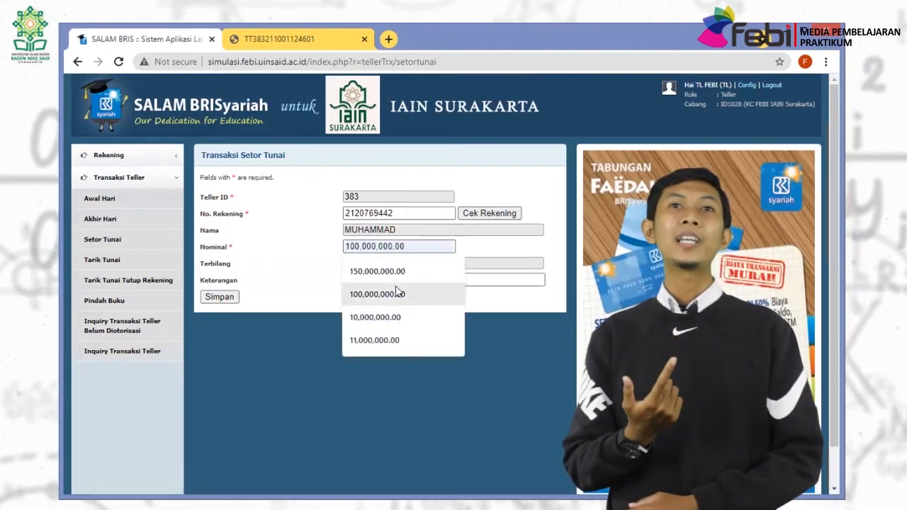
click(398, 293)
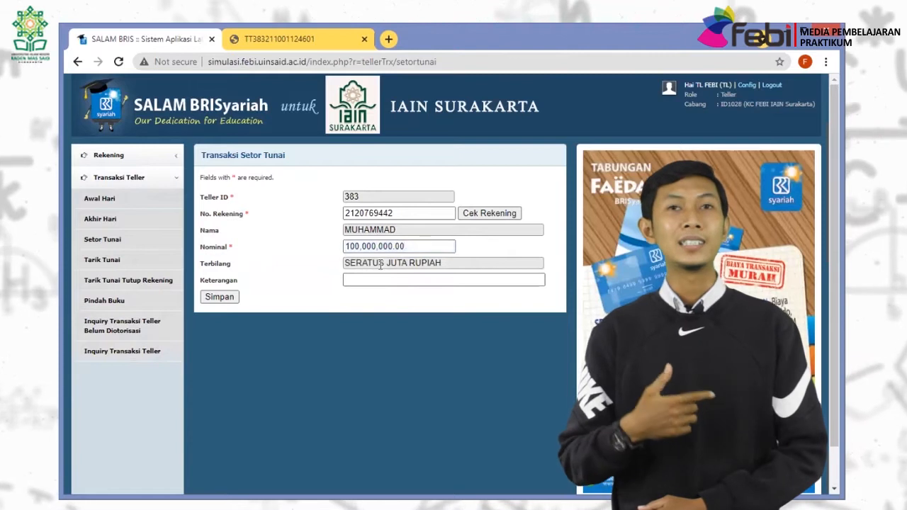
click(377, 280)
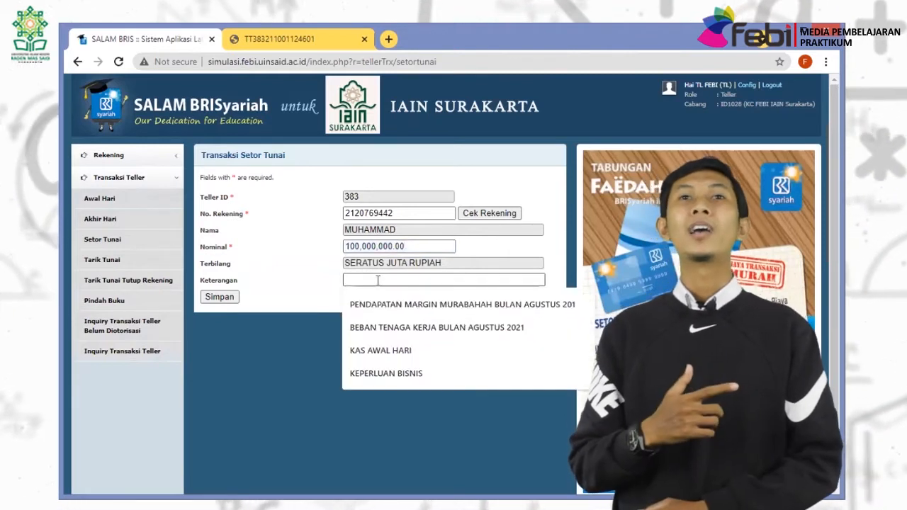
text(DEPO)
key(BackSpace)
text(PO)
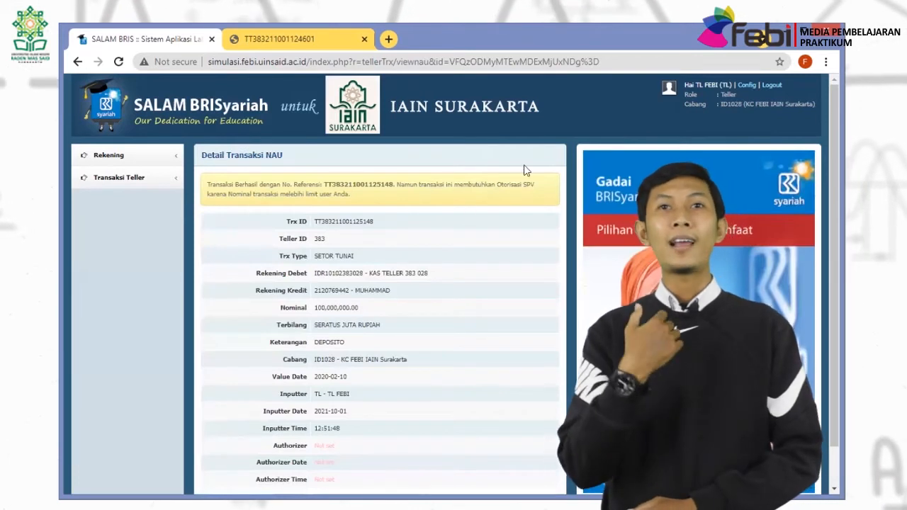
Switch from the teller account to the supervisor user SPV.
click(770, 86)
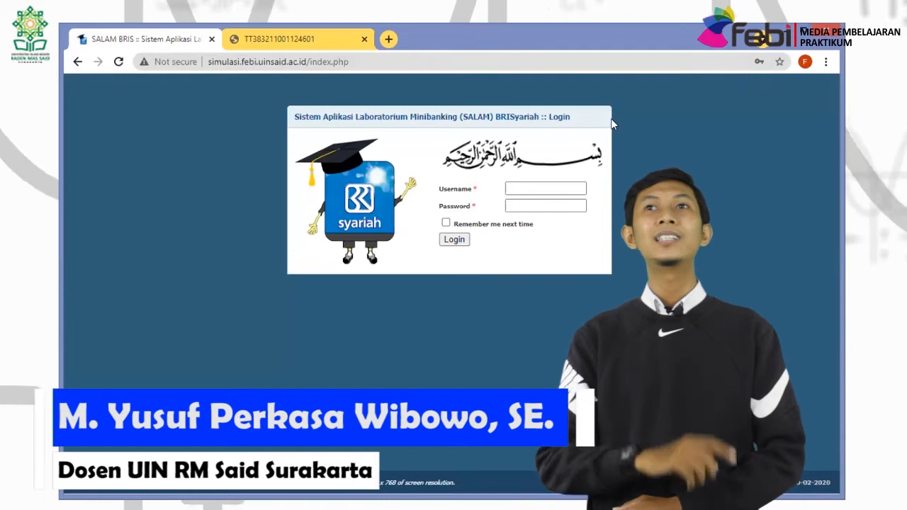
click(582, 187)
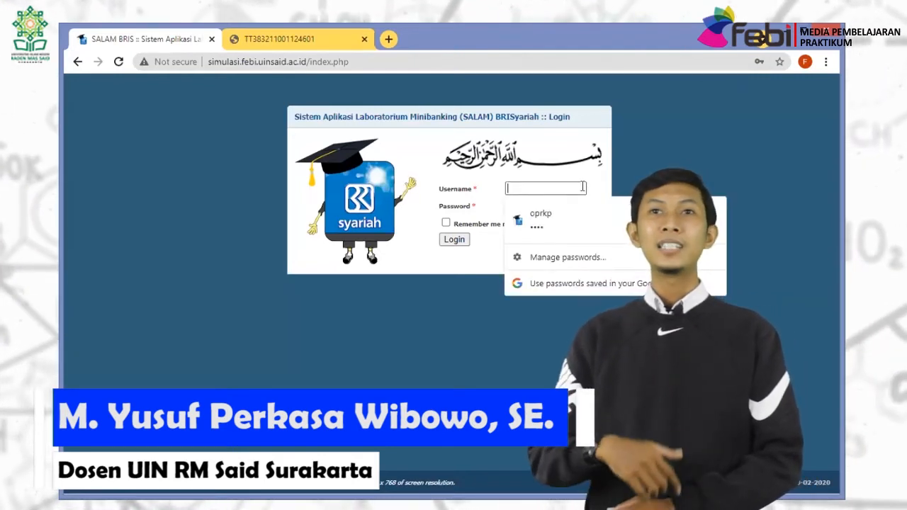
text(SPV)
key(Tab)
text(1)
key(Return)
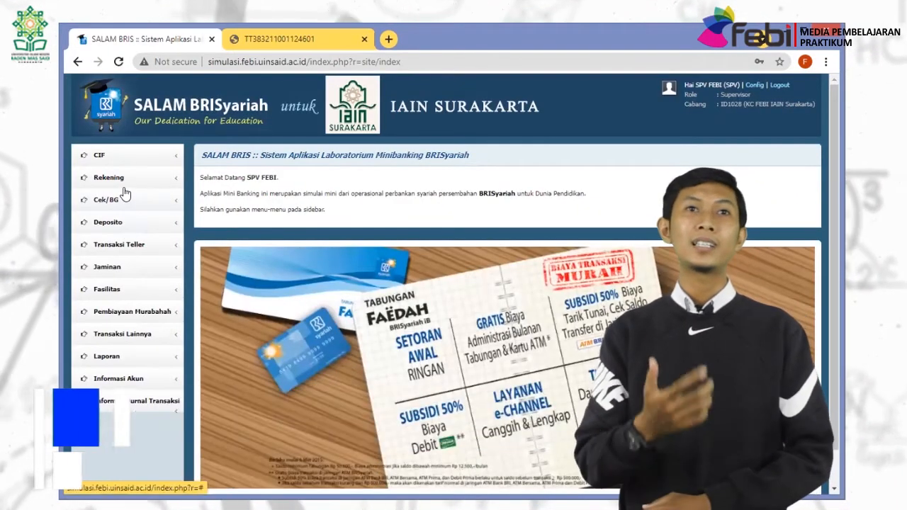
Authorise the 100,000,000 DEPOSITO cash deposit, generate its receipt, and log out.
click(119, 245)
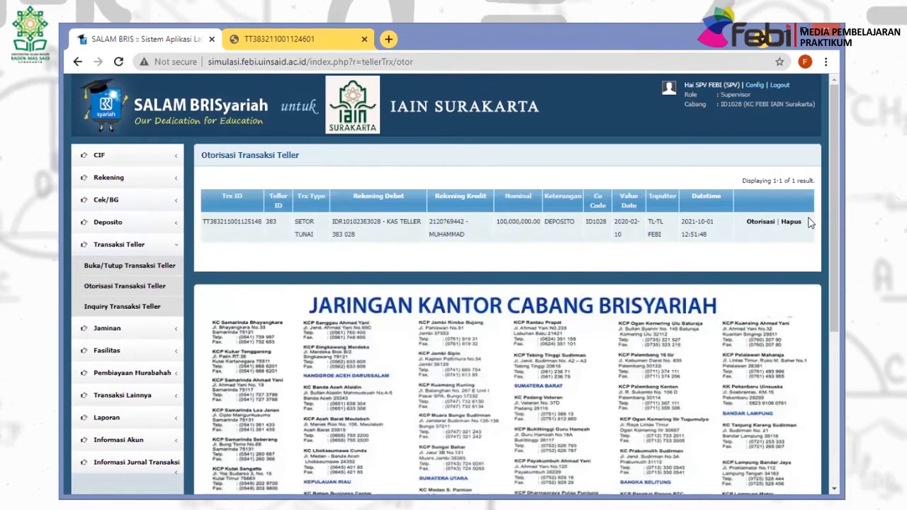
click(762, 223)
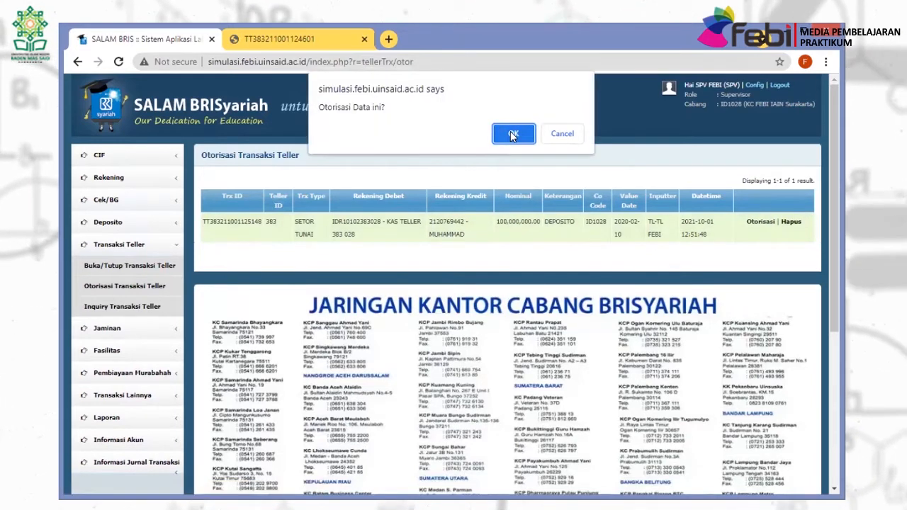
click(512, 135)
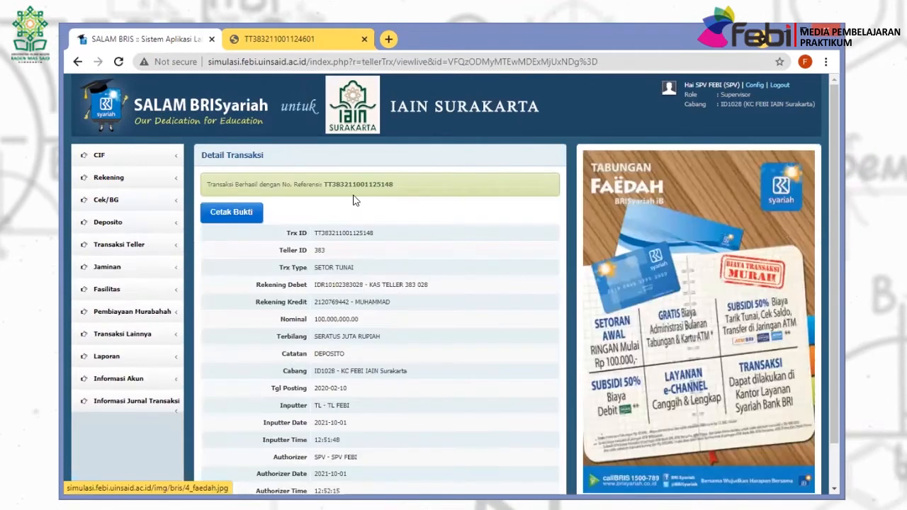
click(231, 213)
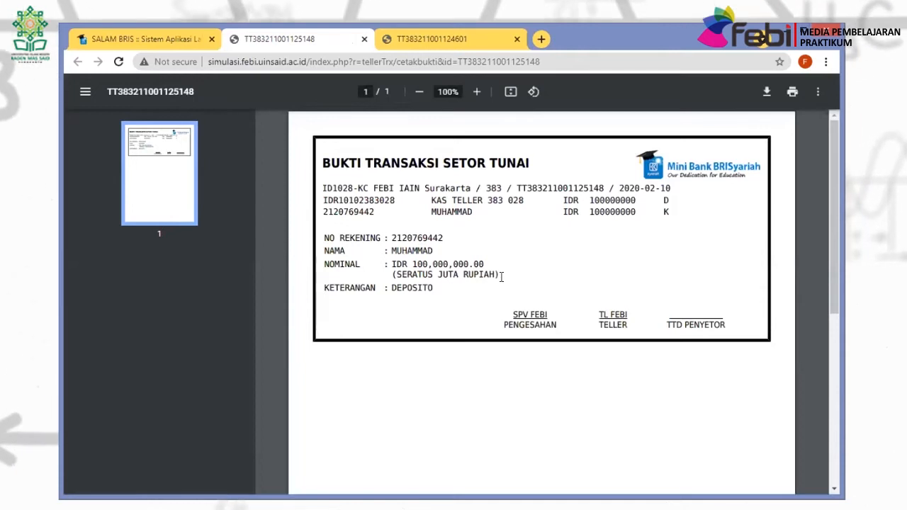
click(159, 42)
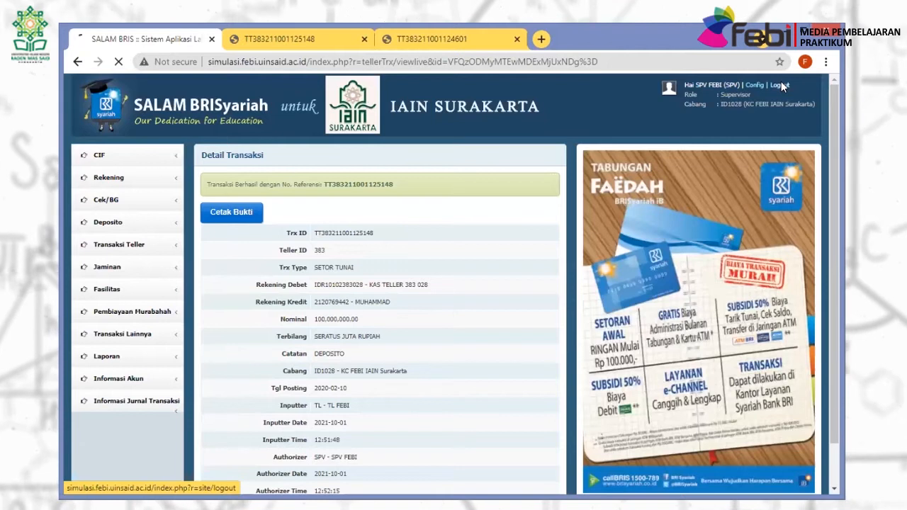
click(779, 84)
Sign in as customer service user CS and open the Pembukaan Deposito Mudharabah form.
click(536, 186)
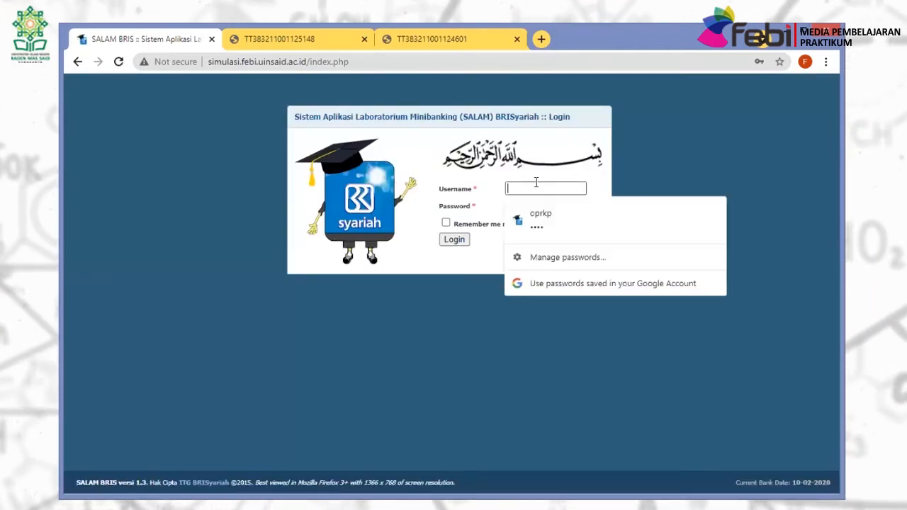
text(CS)
key(Tab)
text(c)
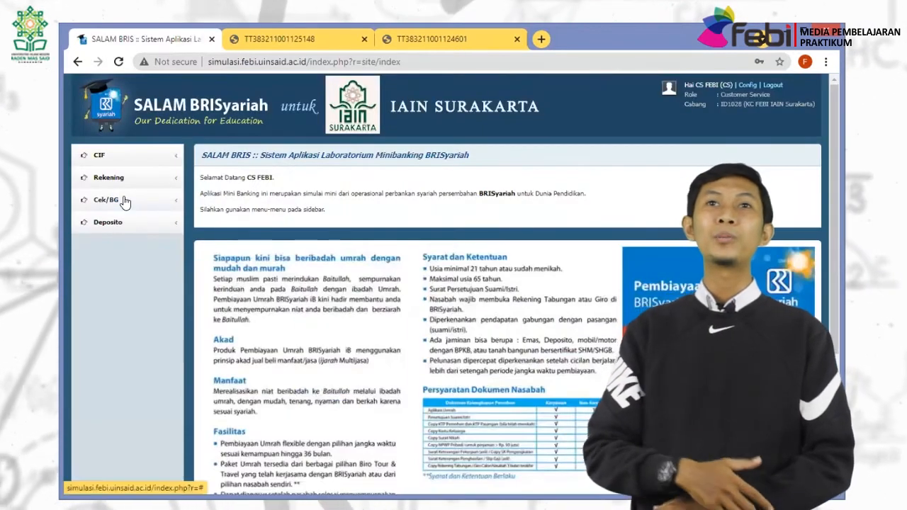
click(124, 201)
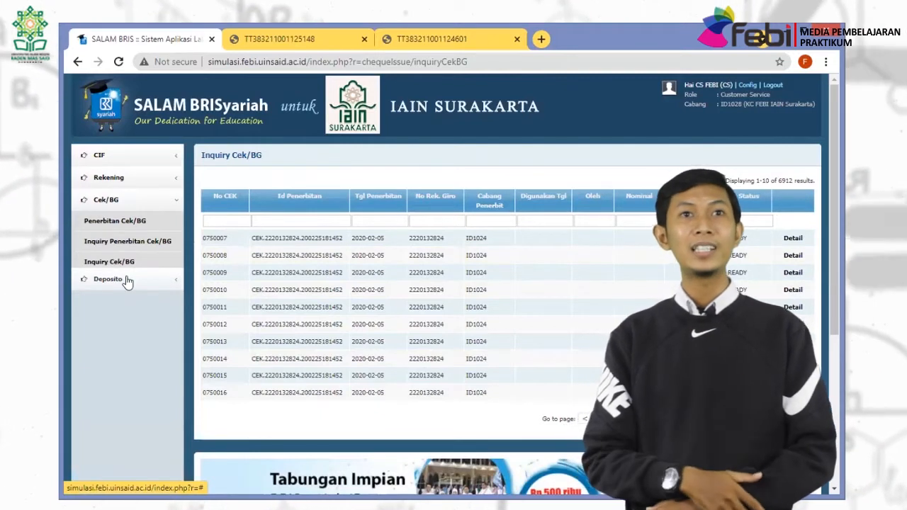
click(120, 243)
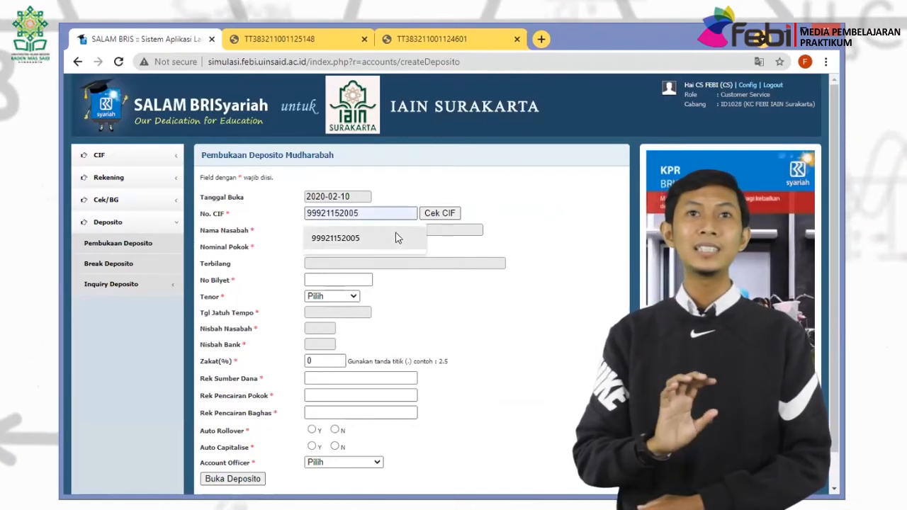
Fill in the customer's CIF to fetch their name, and enter the 100,000,000.00 principal.
click(396, 238)
click(439, 212)
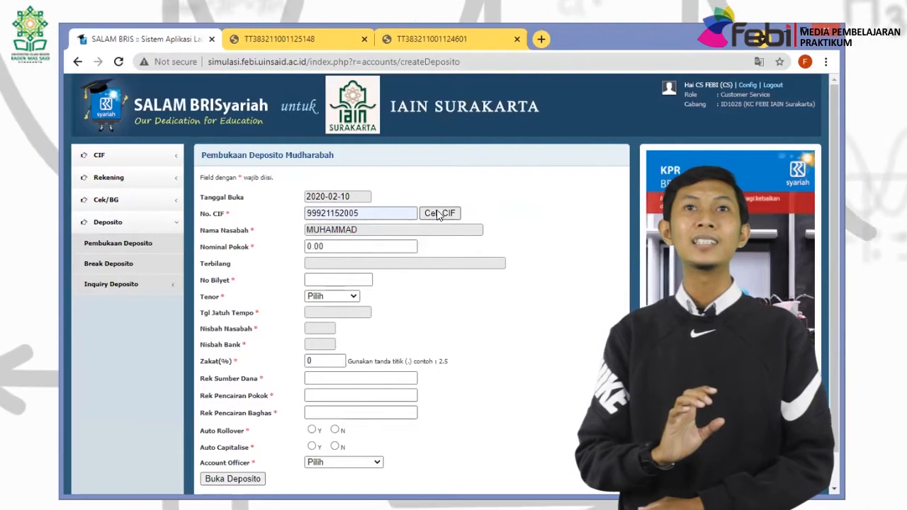
click(333, 247)
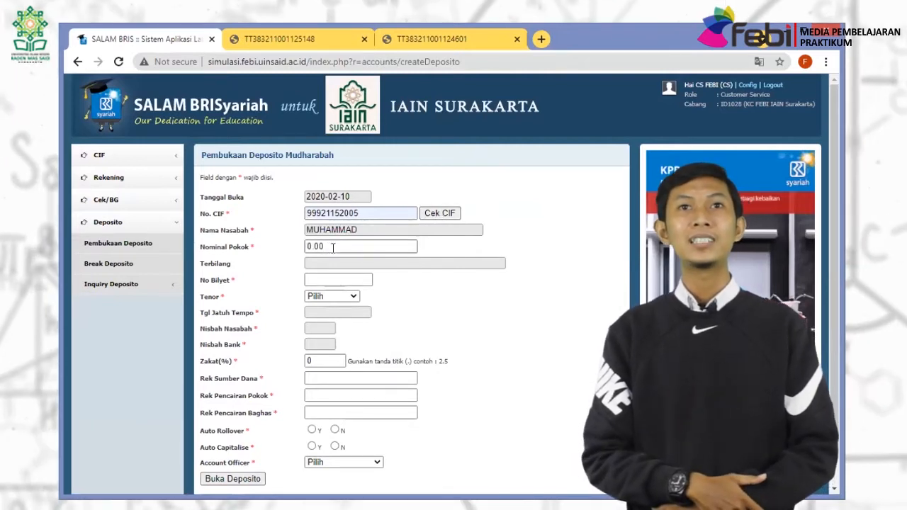
key(BackSpace)
key(BackSpace)
key(BackSpace)
key(BackSpace)
text(10)
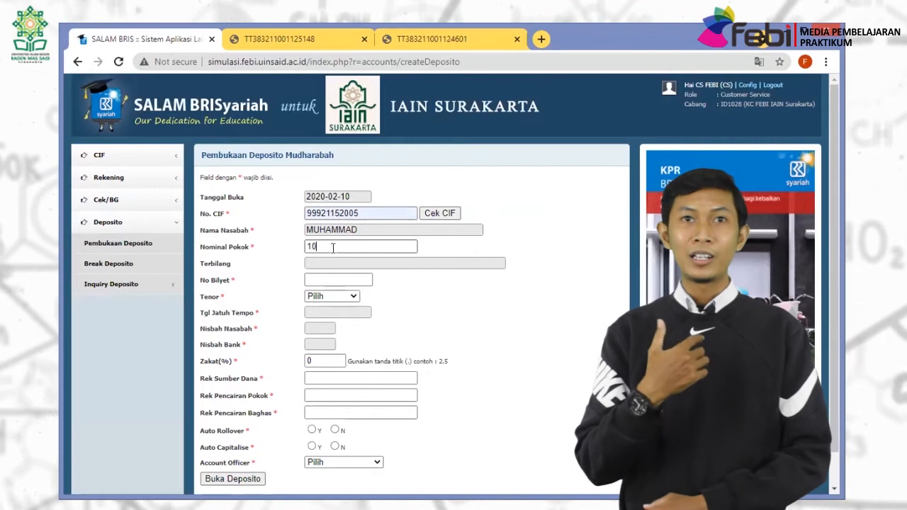
text(00)
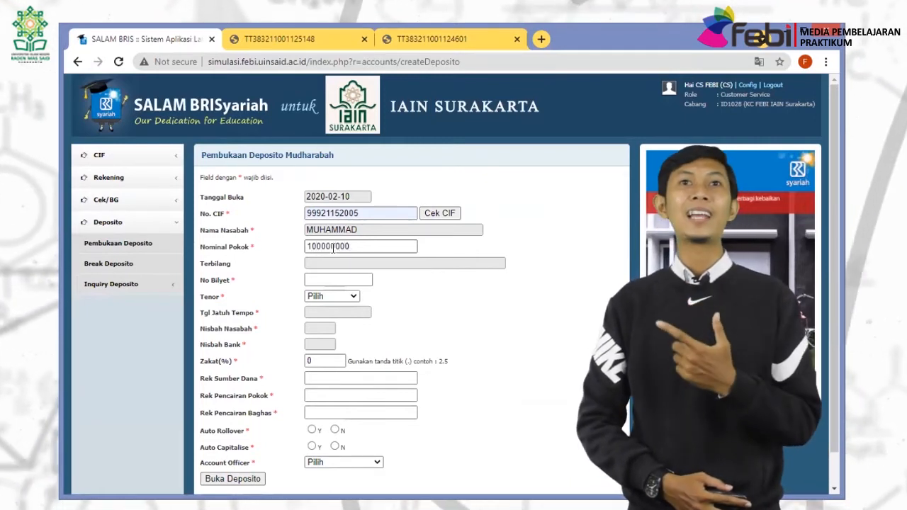
key(BackSpace)
key(BackSpace)
key(BackSpace)
key(BackSpace)
key(BackSpace)
key(BackSpace)
key(BackSpace)
key(BackSpace)
key(BackSpace)
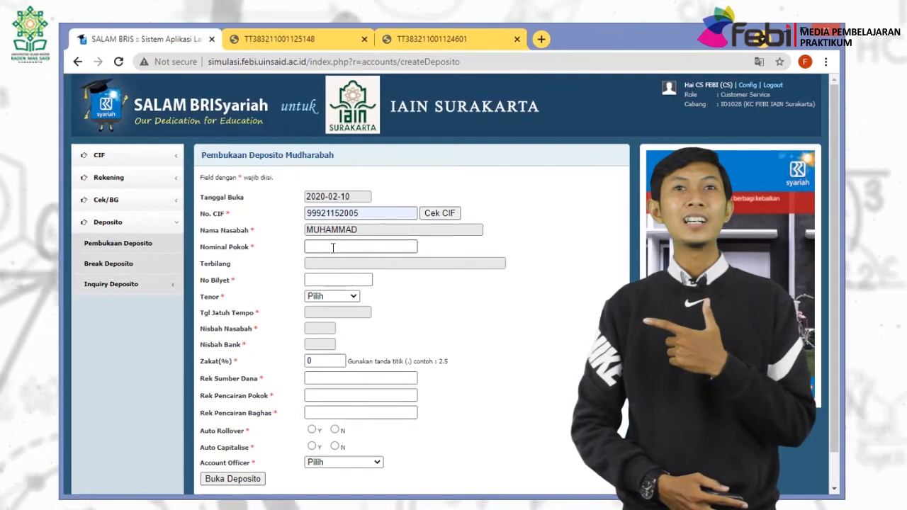
text(500)
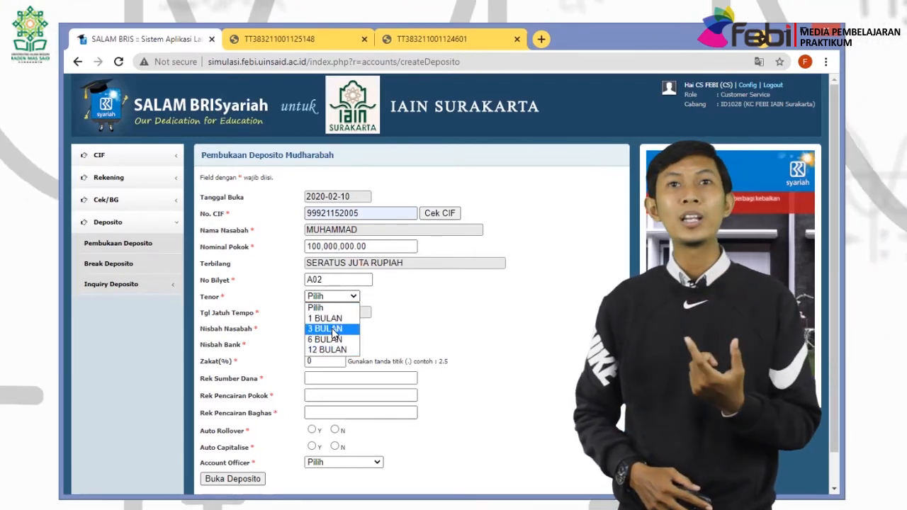
Settle the tenor on 12 BULAN, maturing 2021-02-10, and clear the zakat field for 2.5%.
click(331, 327)
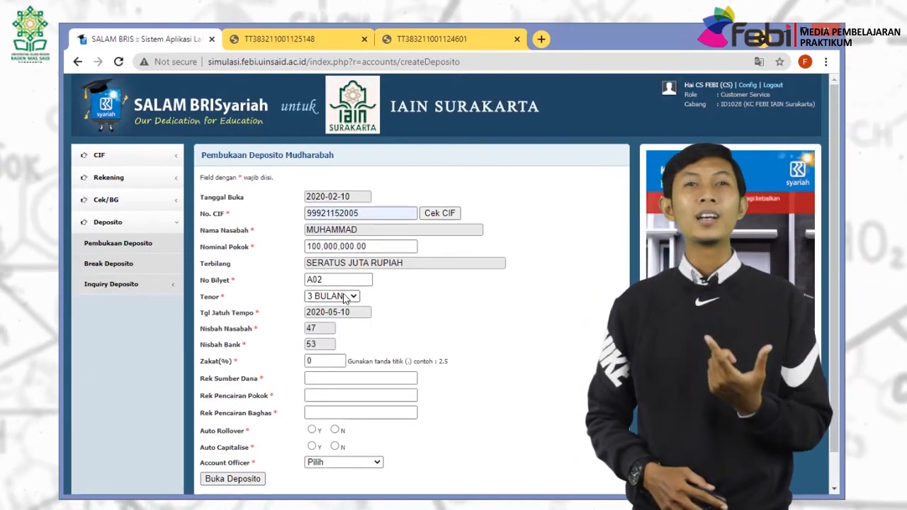
click(345, 298)
click(340, 320)
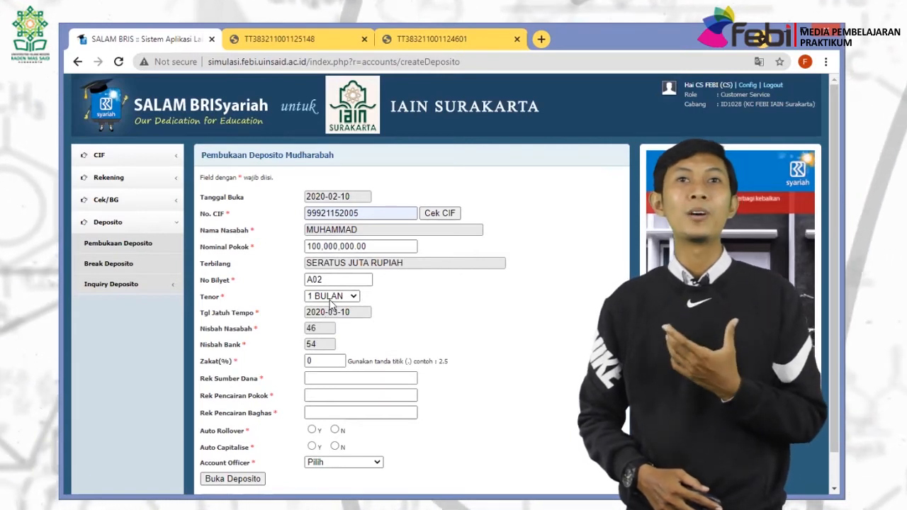
click(330, 299)
click(310, 340)
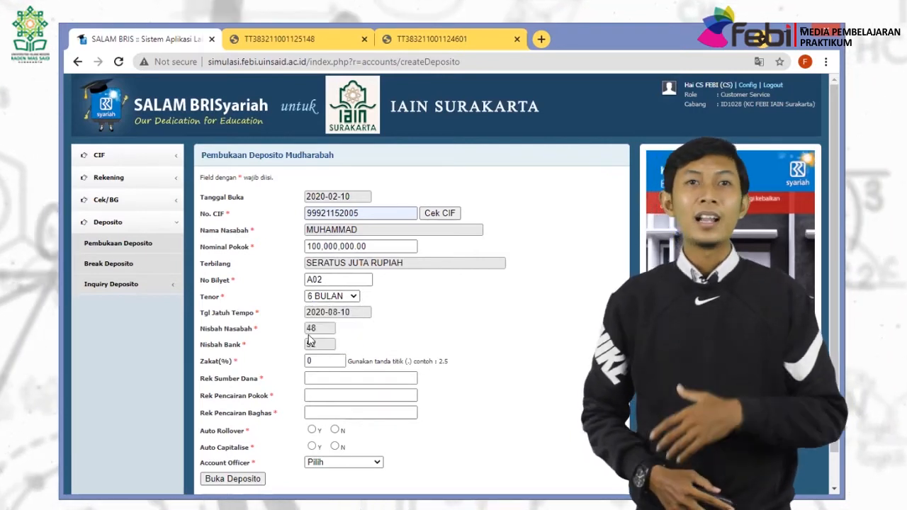
click(338, 301)
key(Down)
key(Return)
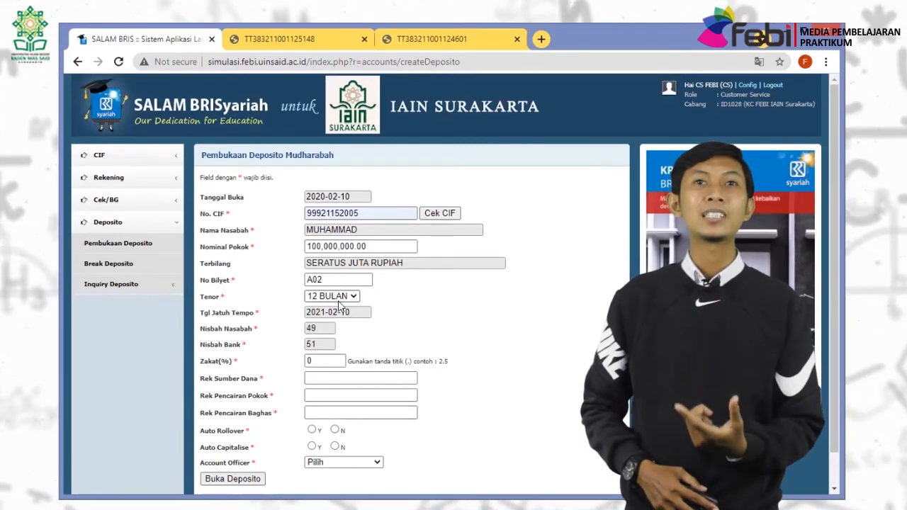
click(322, 361)
key(BackSpace)
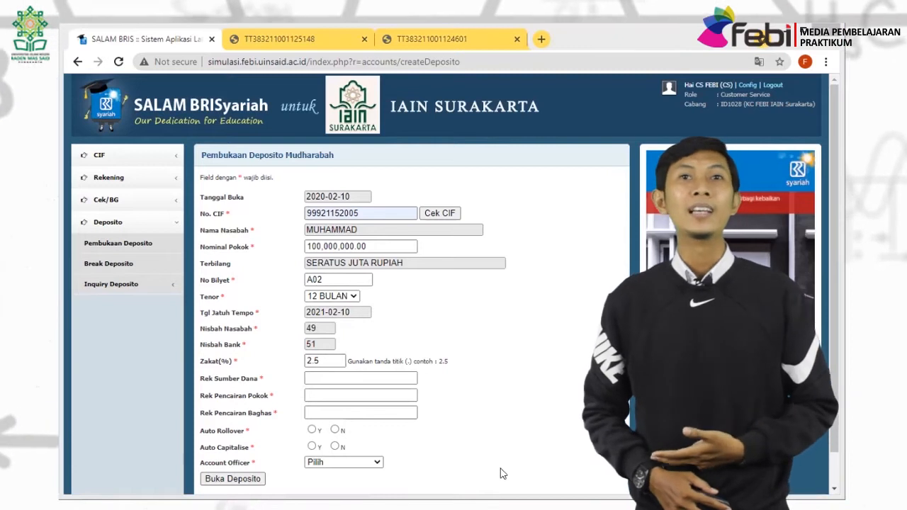
Fill the funding and payout accounts, set auto capitalise to Y, and assign officer NAMA AO SATU.
click(361, 378)
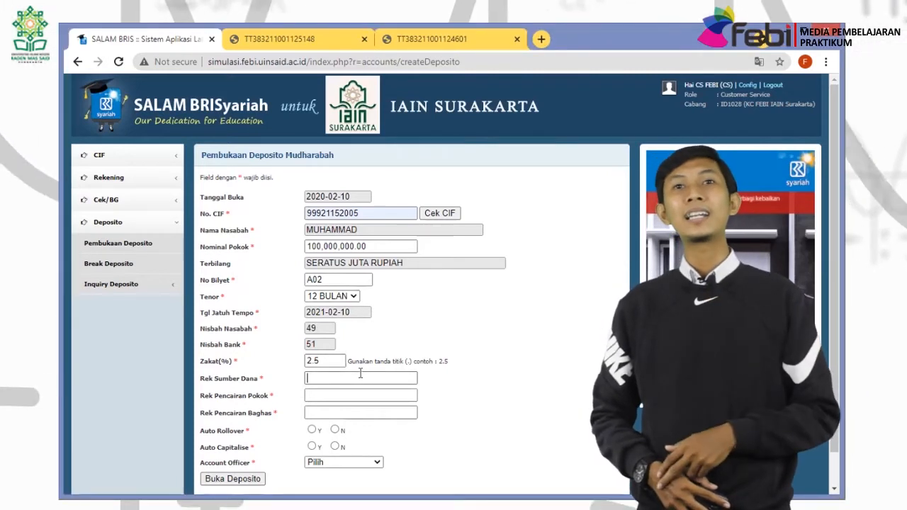
click(359, 395)
key(ctrl+v)
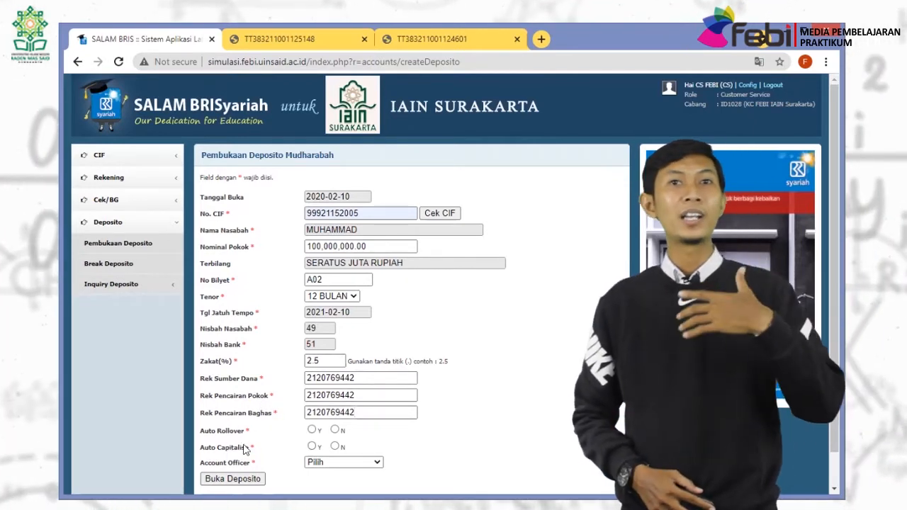
click(335, 447)
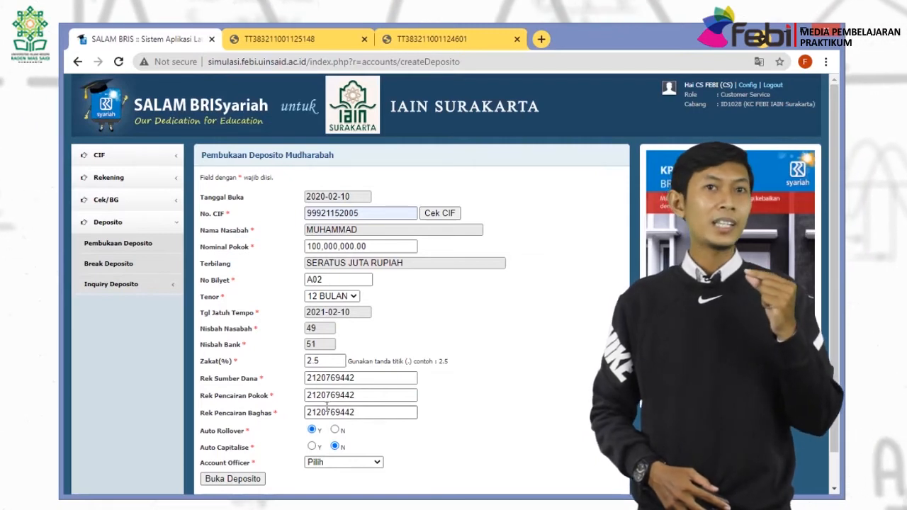
click(312, 446)
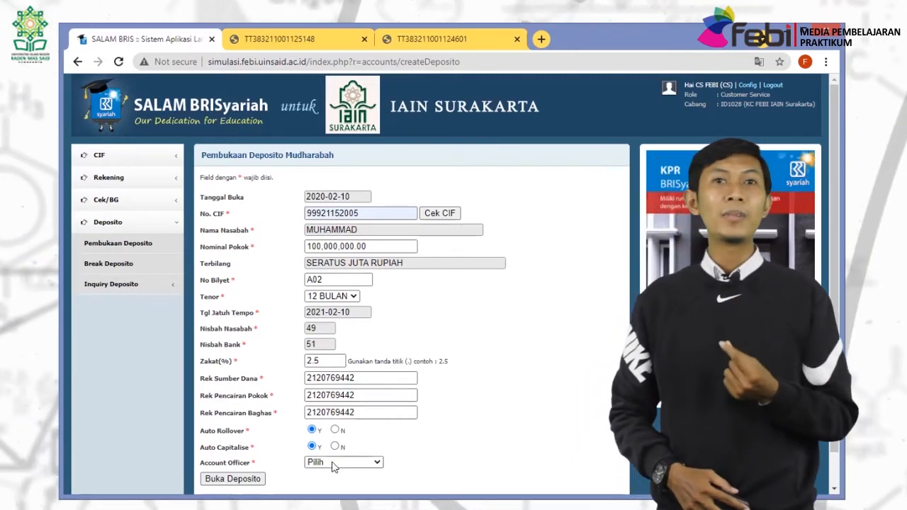
click(333, 464)
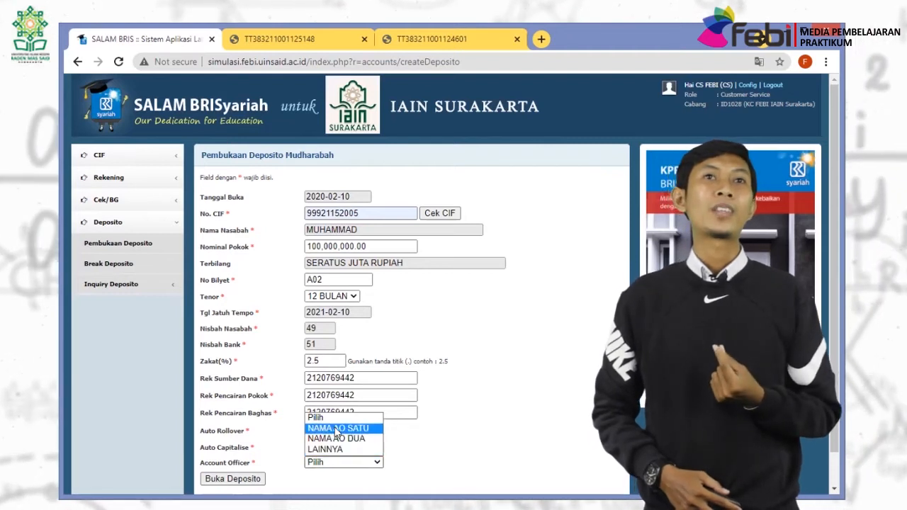
click(337, 428)
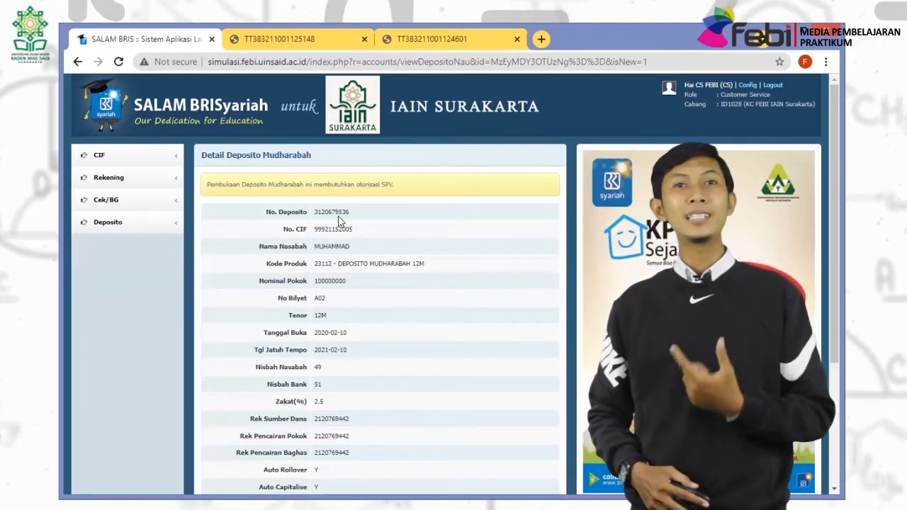
Log out of the customer-service account.
scroll(339, 216, down, 2)
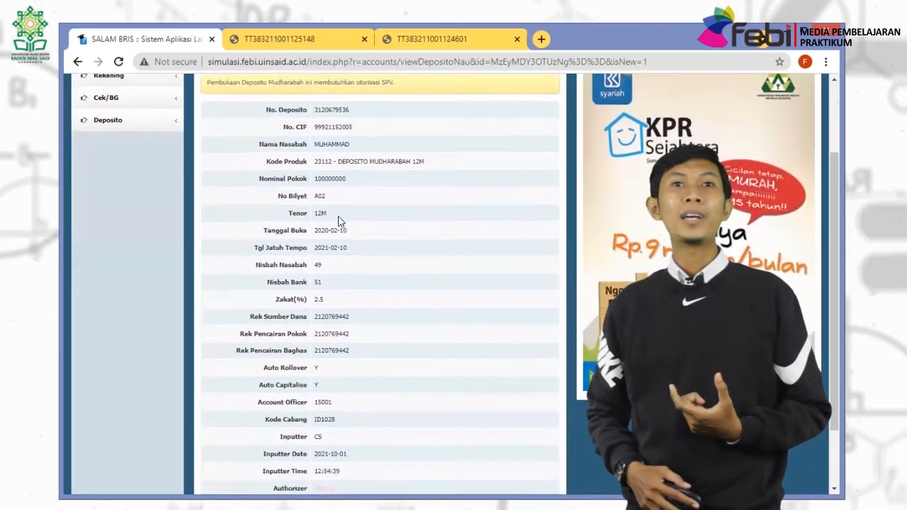
scroll(340, 221, down, 2)
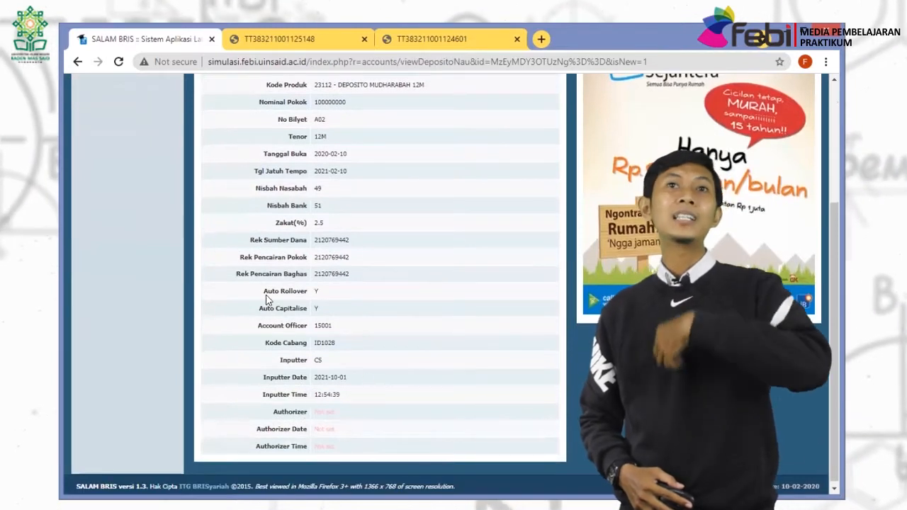
scroll(499, 393, up, 1)
scroll(499, 390, up, 3)
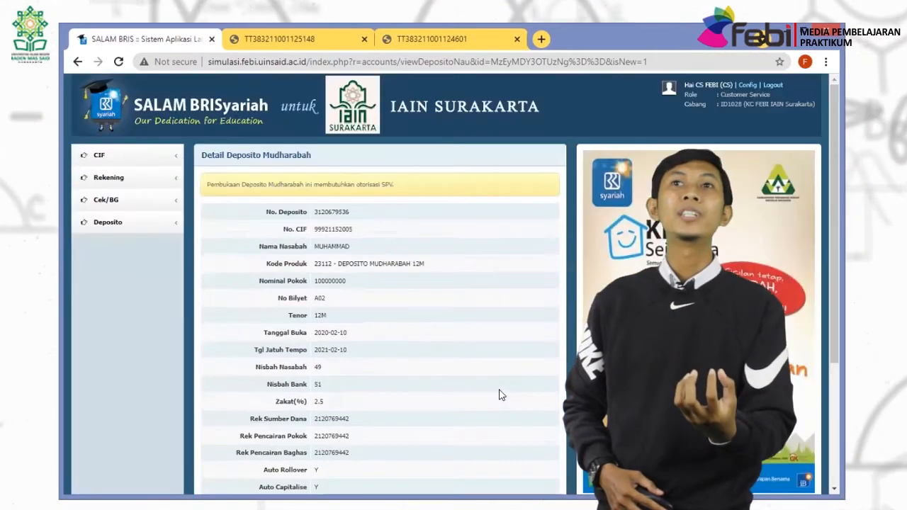
click(772, 86)
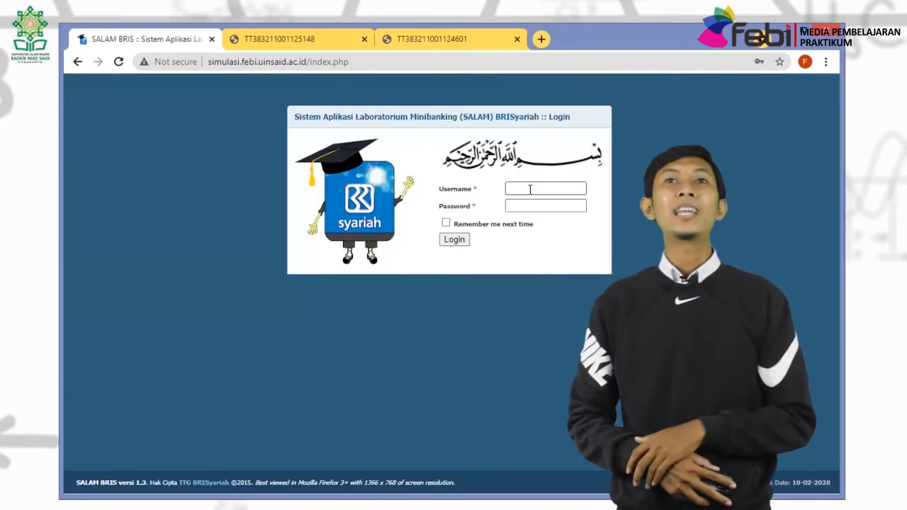
Log in as supervisor with username SPV and the supervisor password.
click(530, 189)
text(SPV)
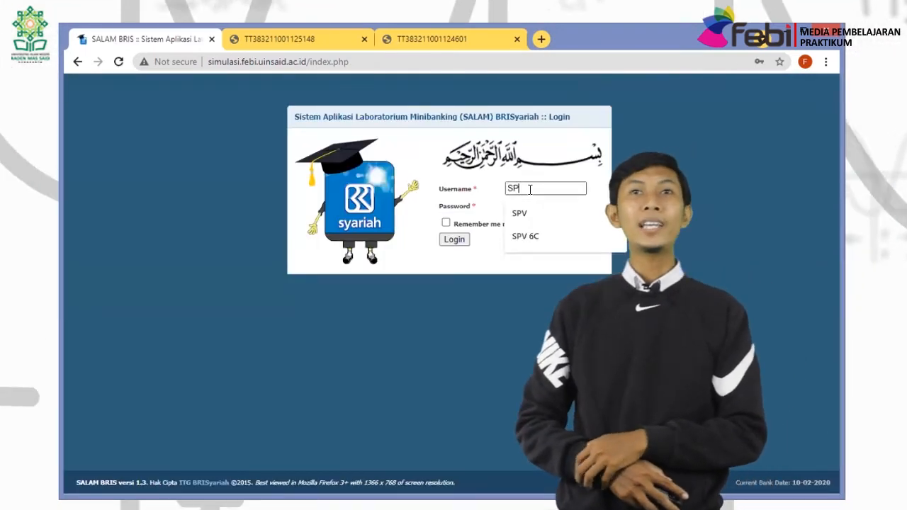
key(Tab)
text(•)
key(Return)
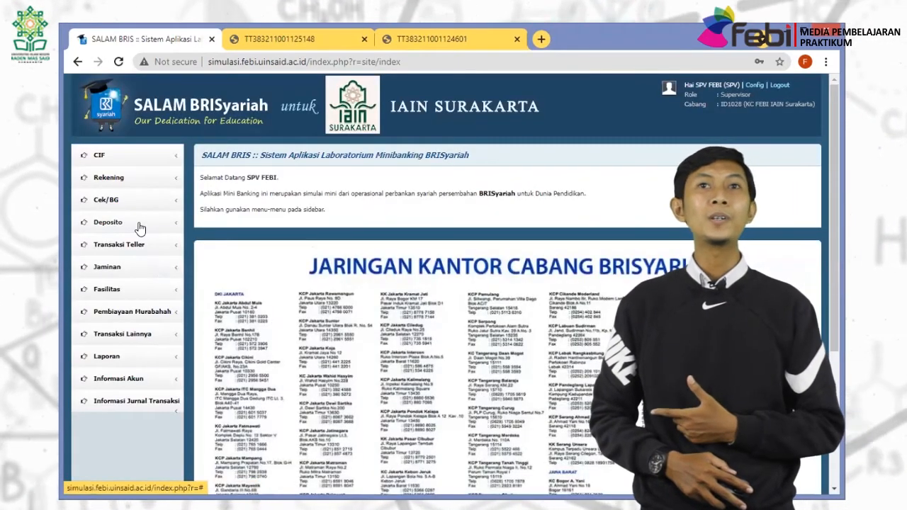
click(135, 223)
Authorise the pending 100 million, 12-month Mudharabah deposit opening from Otorisasi Pembukaan Deposito.
click(131, 246)
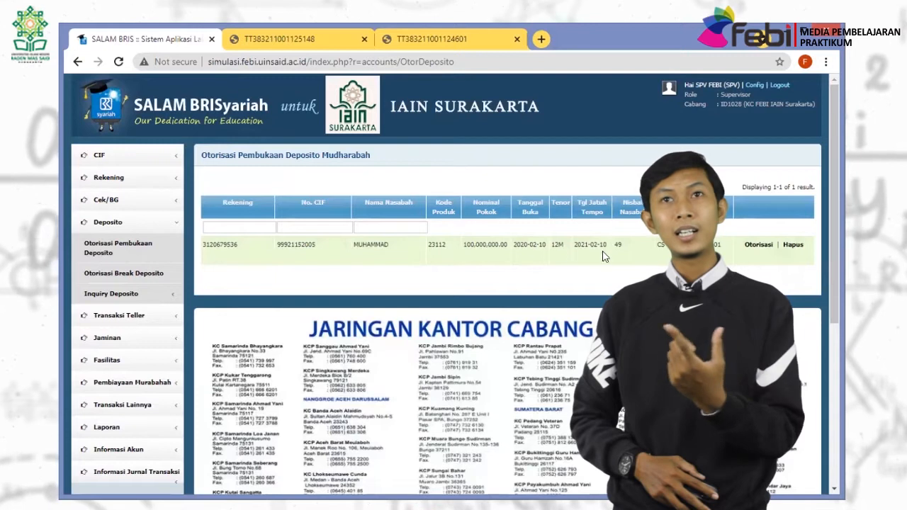
click(755, 244)
click(513, 135)
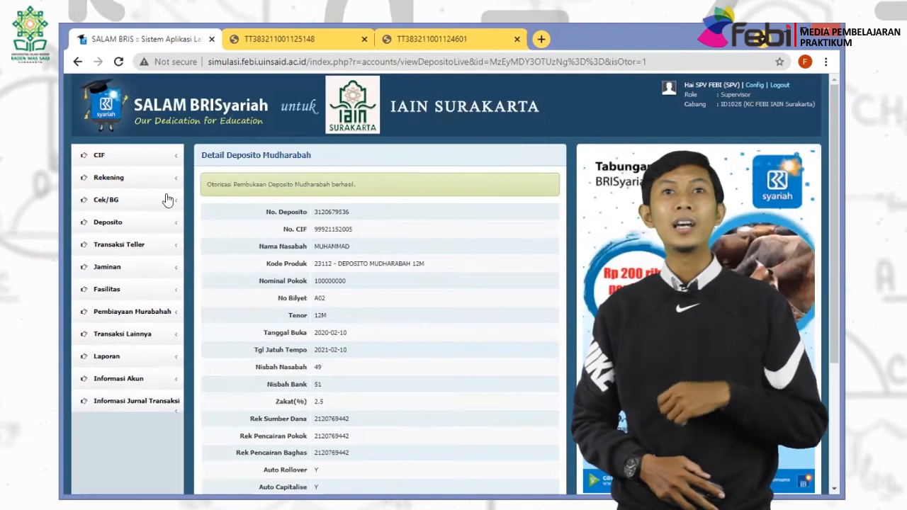
scroll(353, 184, down, 3)
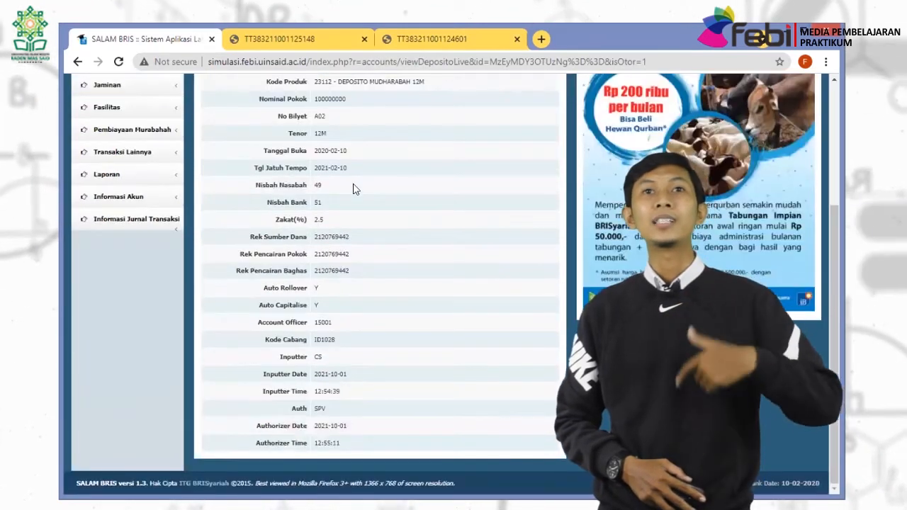
scroll(321, 370, up, 3)
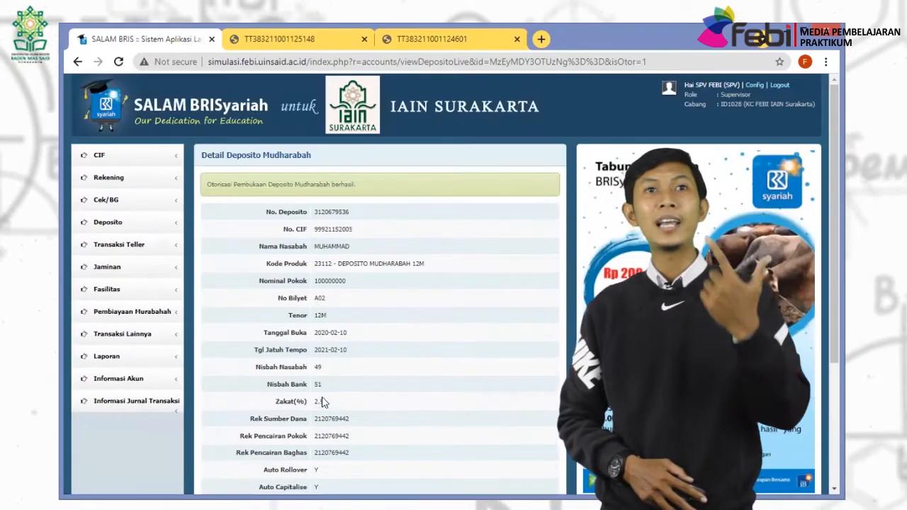
click(128, 224)
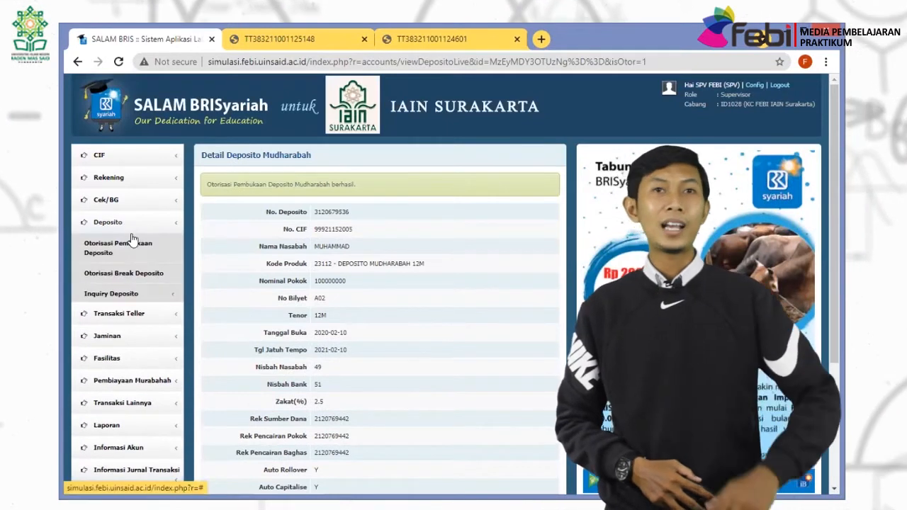
click(140, 292)
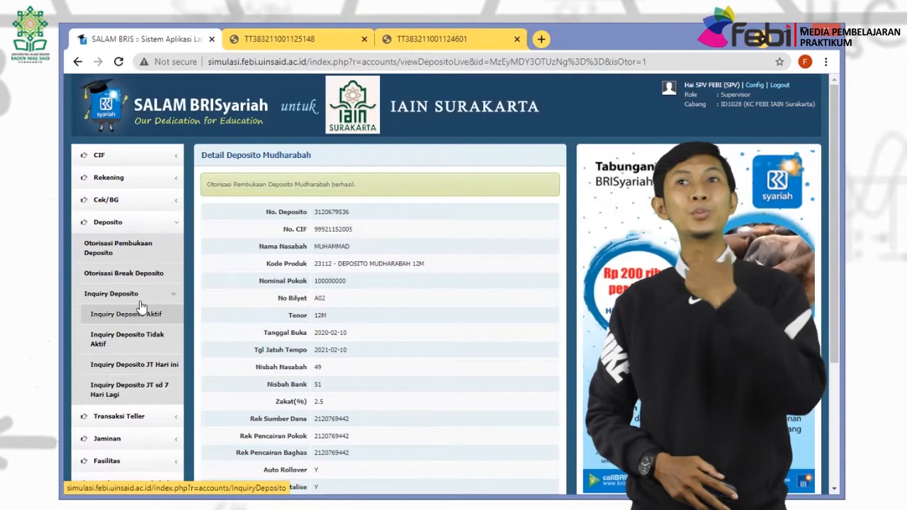
Open the 12M deposit's details in Inquiry Deposito Aktif and review its SPV authorisation.
click(142, 317)
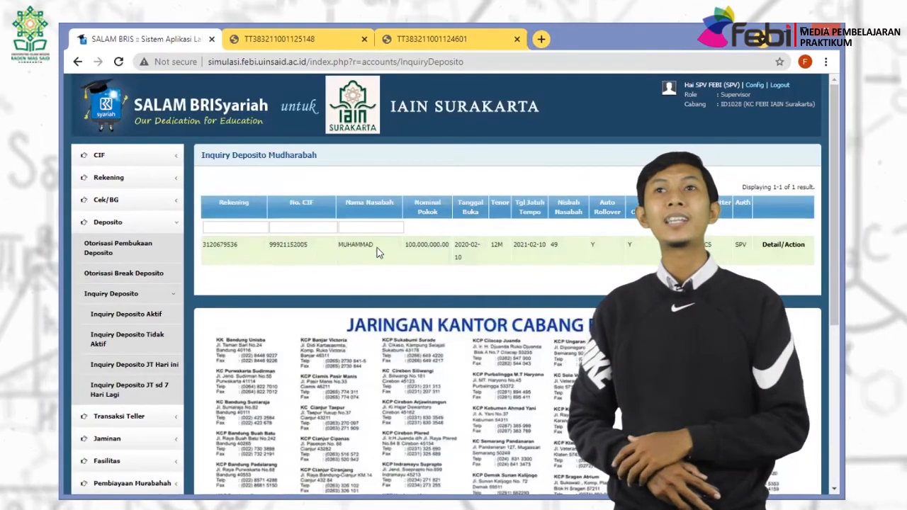
click(792, 246)
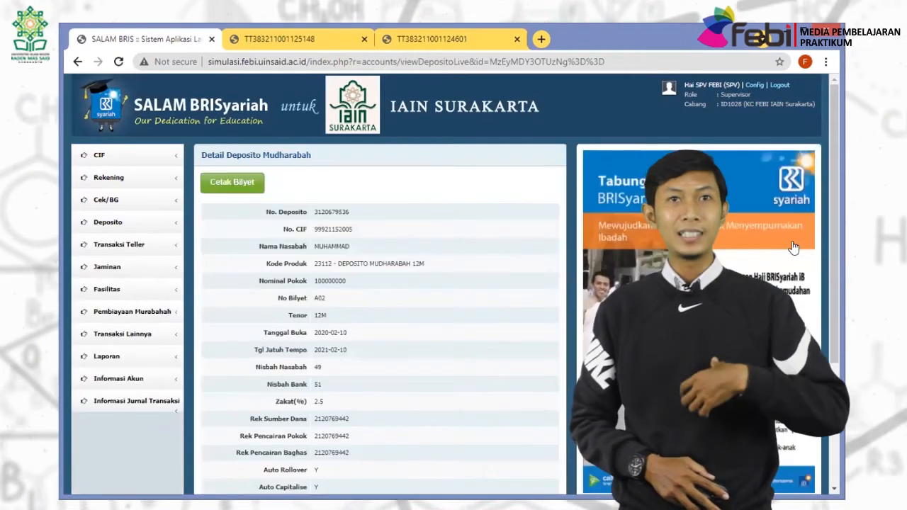
scroll(376, 250, down, 1)
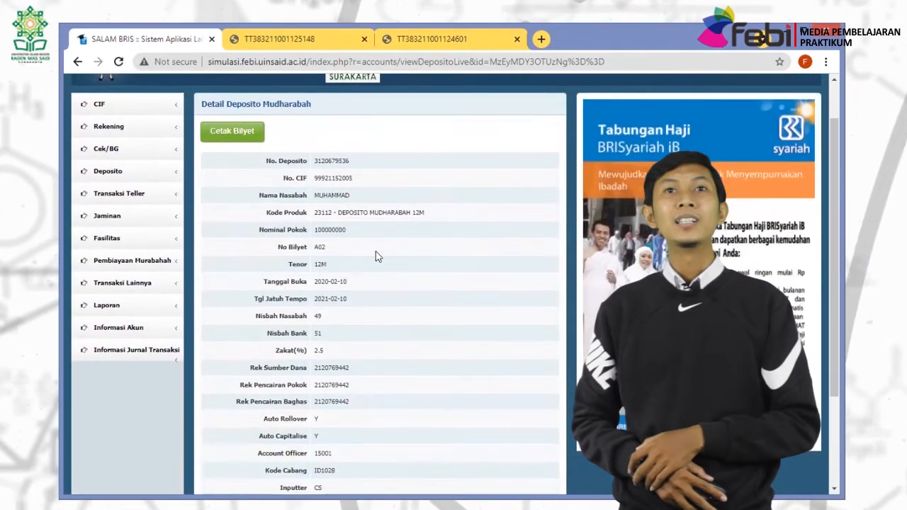
scroll(375, 252, down, 1)
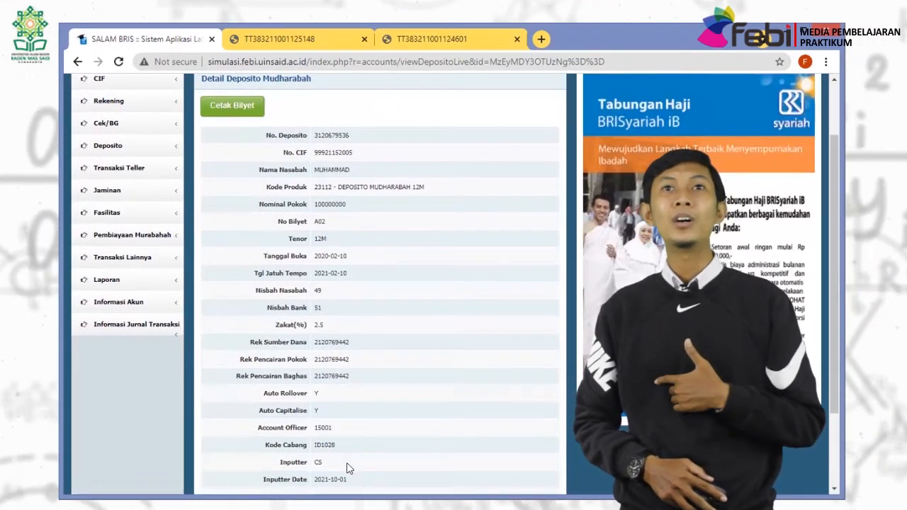
scroll(346, 468, down, 3)
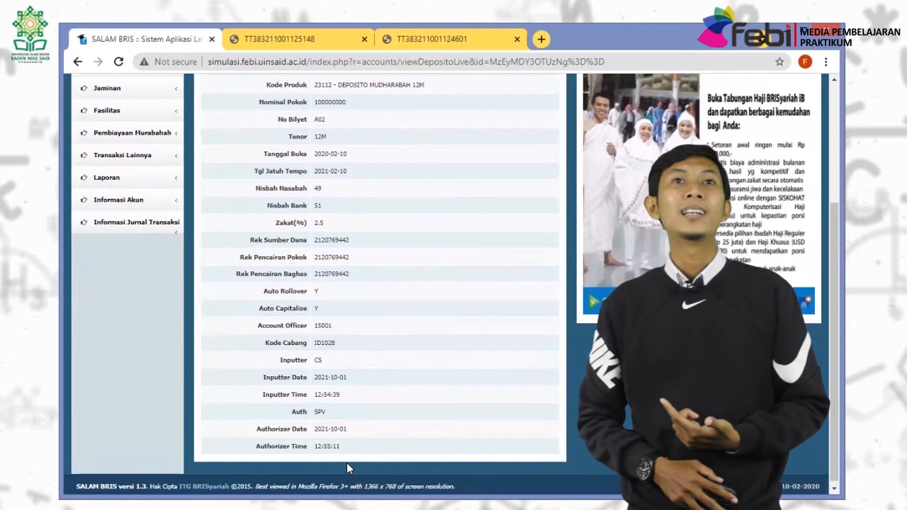
scroll(347, 425, up, 5)
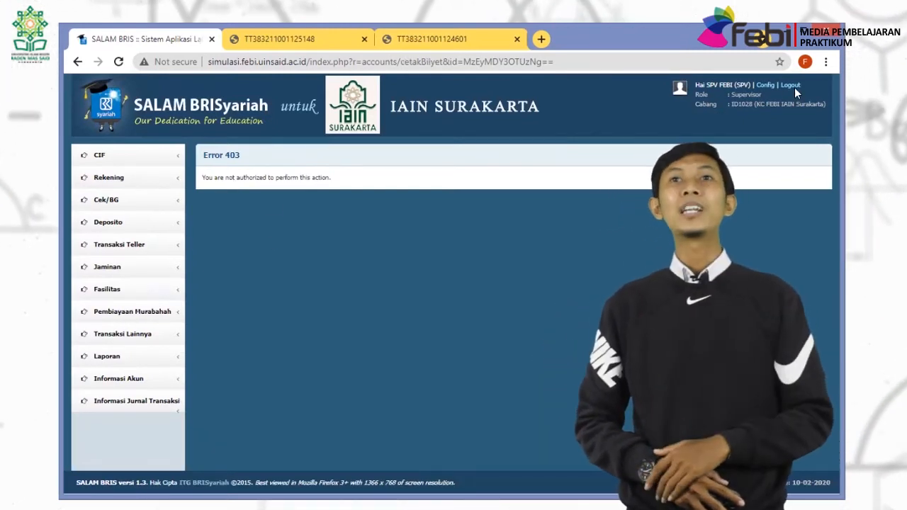
Log out of the supervisor account and log back in as CS.
click(791, 85)
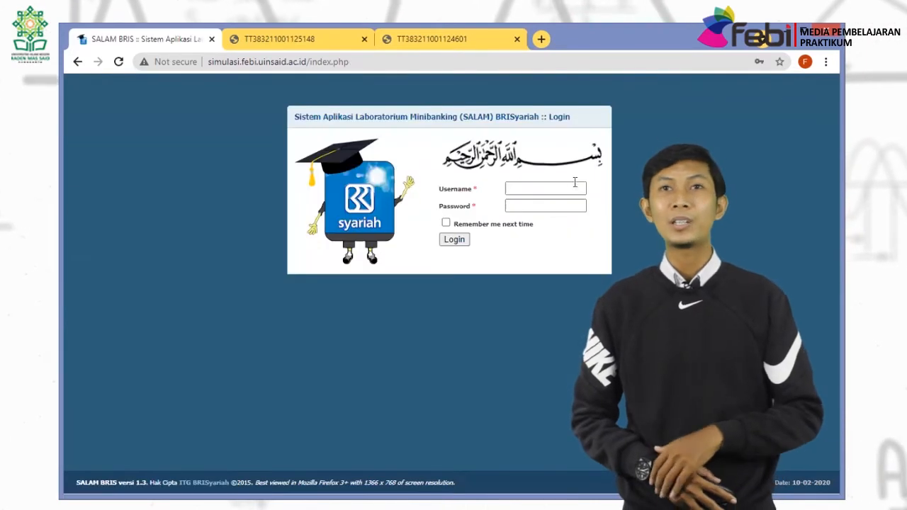
click(568, 188)
text(CS)
key(Tab)
text(•)
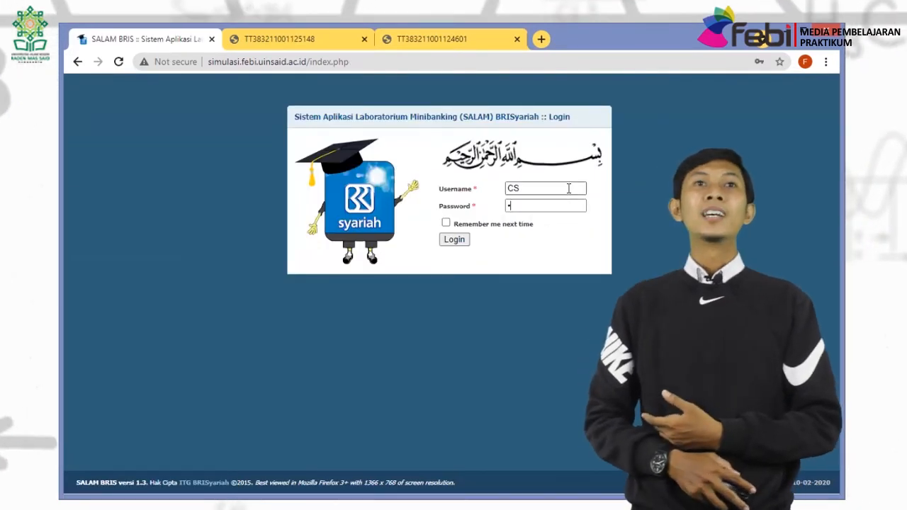
key(Return)
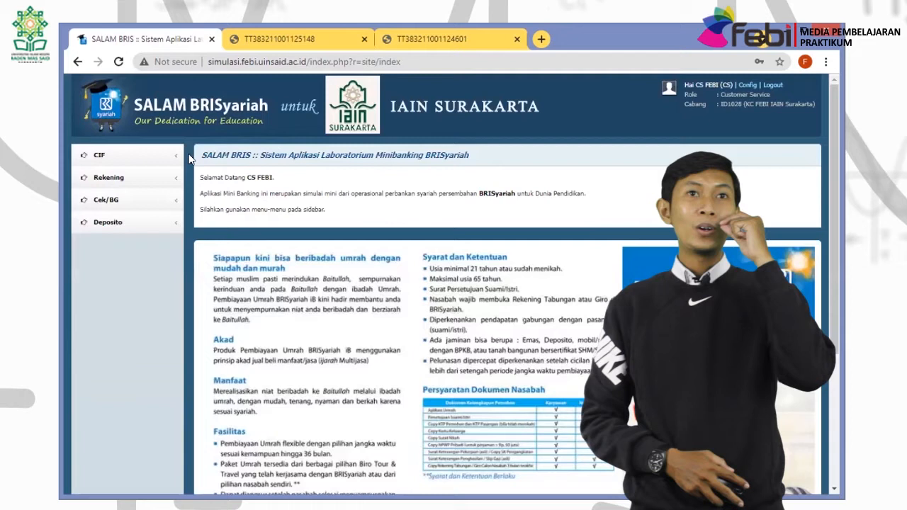
Open the 12M, 100,000,000 deposit's detail page from Inquiry Deposito Aktif.
click(155, 222)
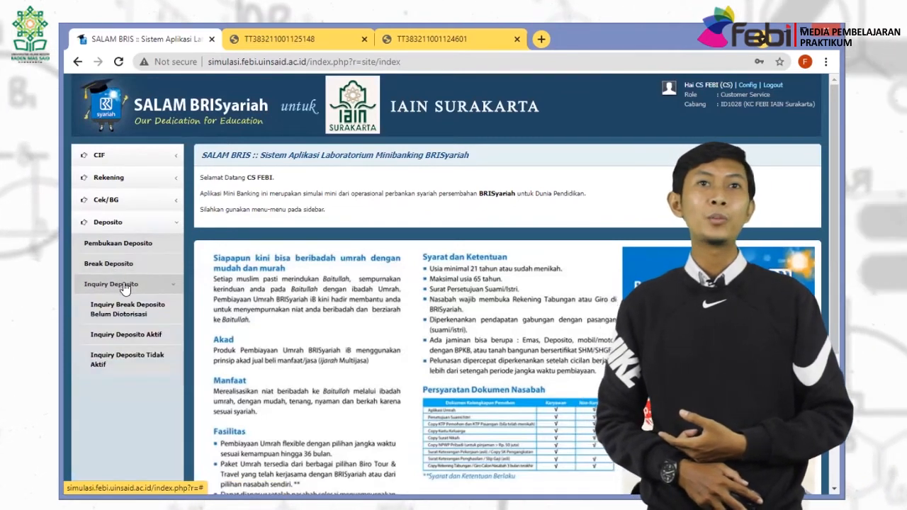
click(125, 333)
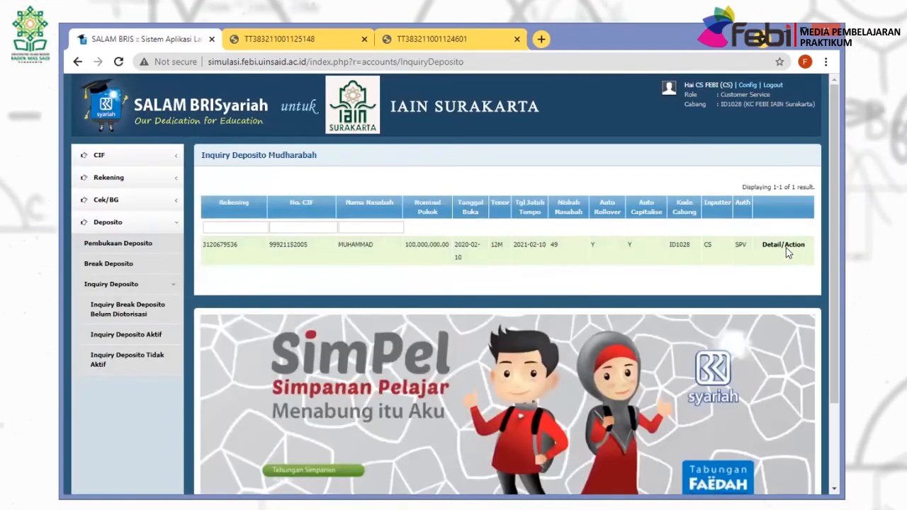
click(784, 245)
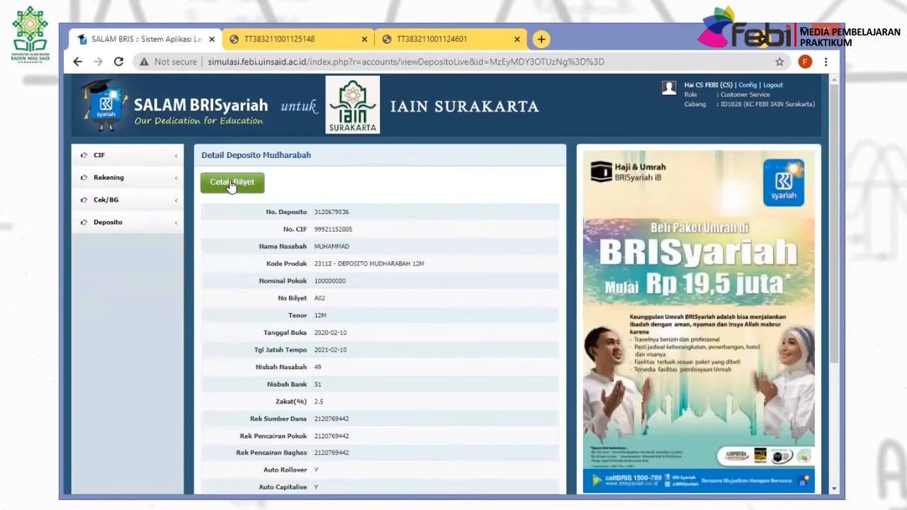
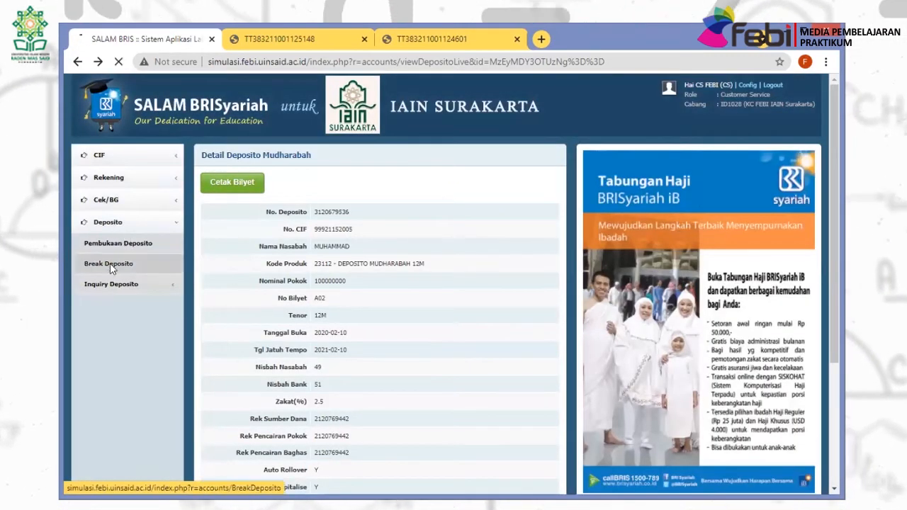
click(110, 263)
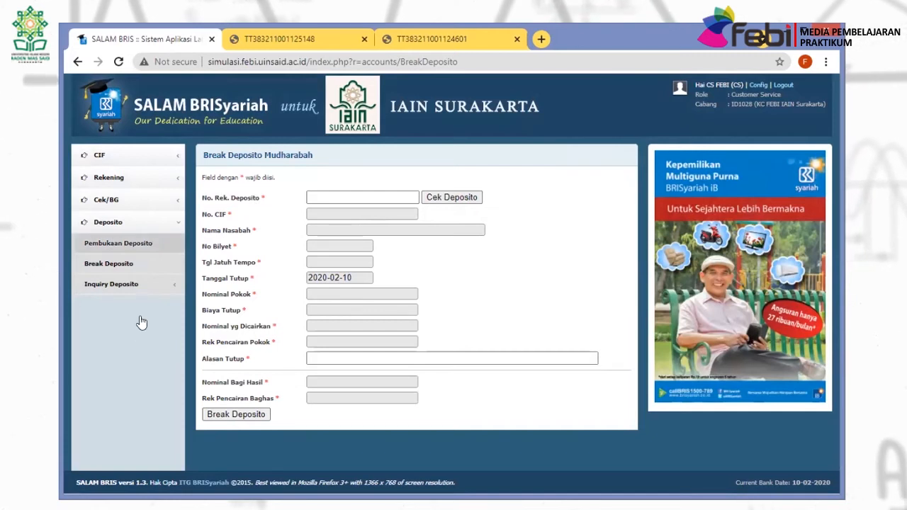
click(112, 283)
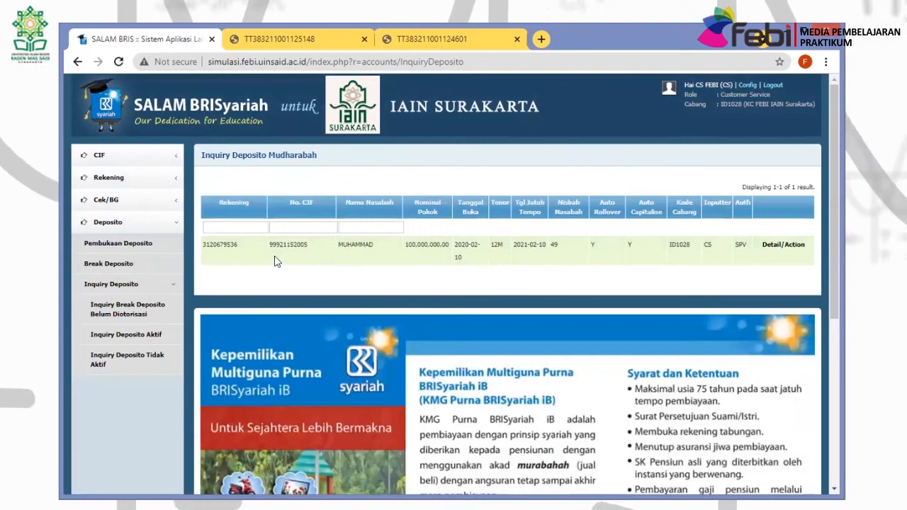
double_click(231, 258)
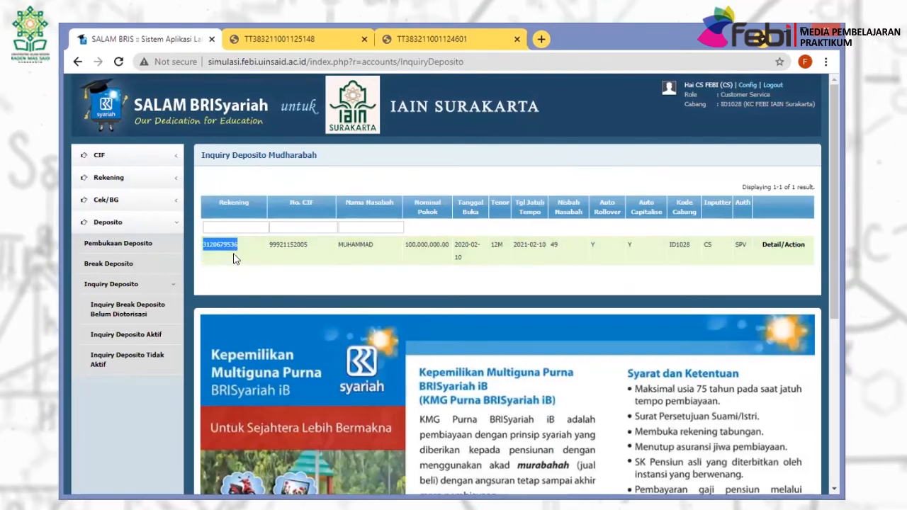
click(358, 274)
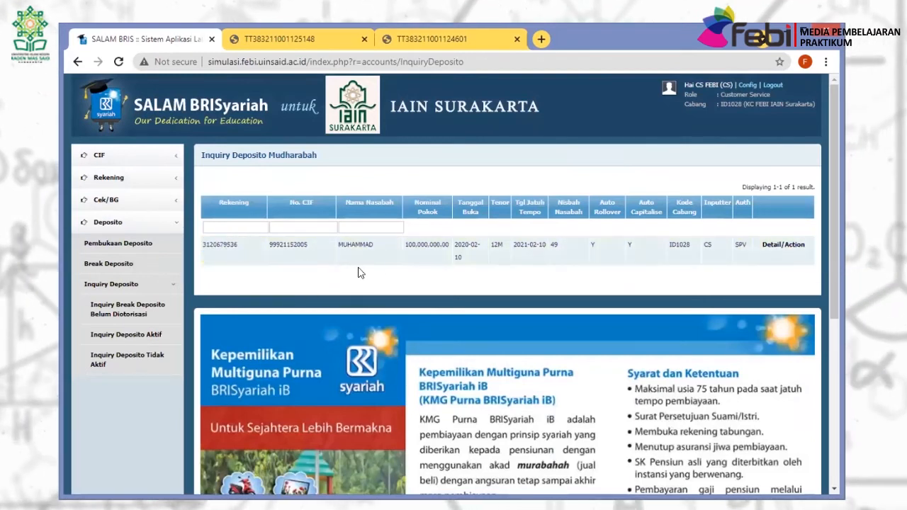
click(774, 246)
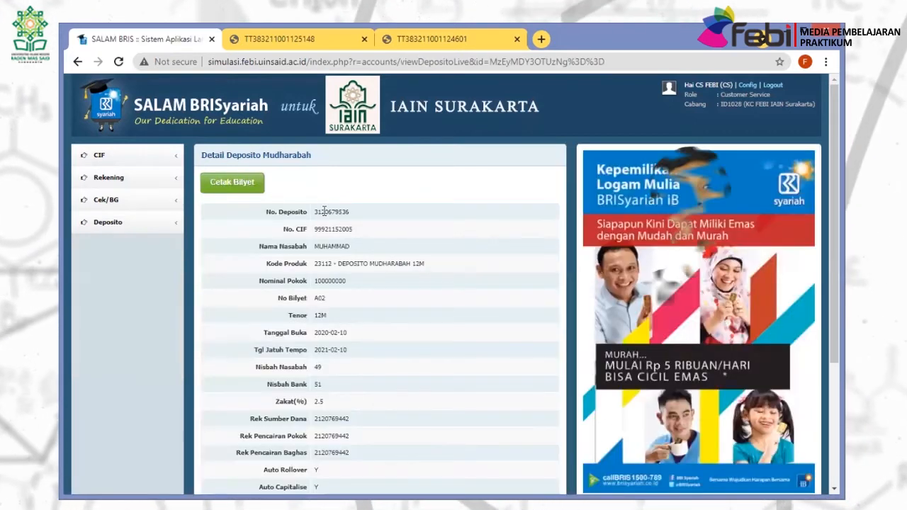
double_click(323, 211)
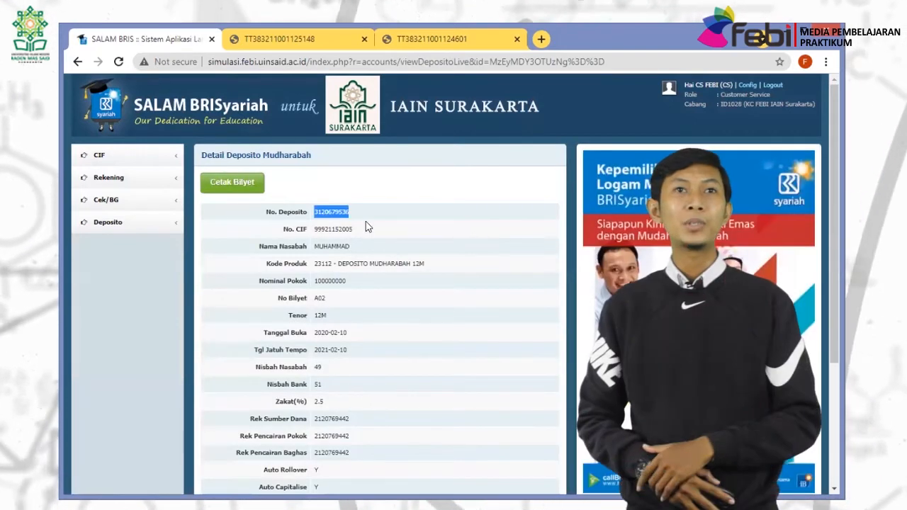
click(124, 223)
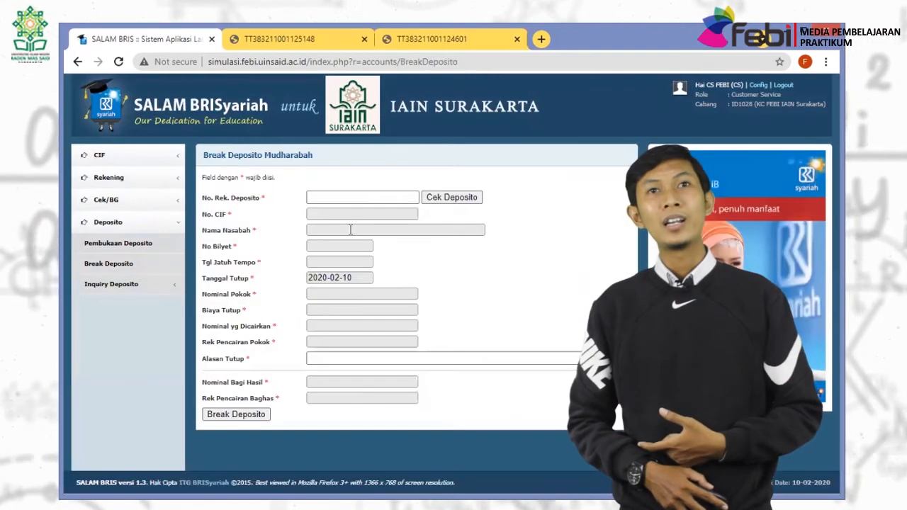
click(432, 199)
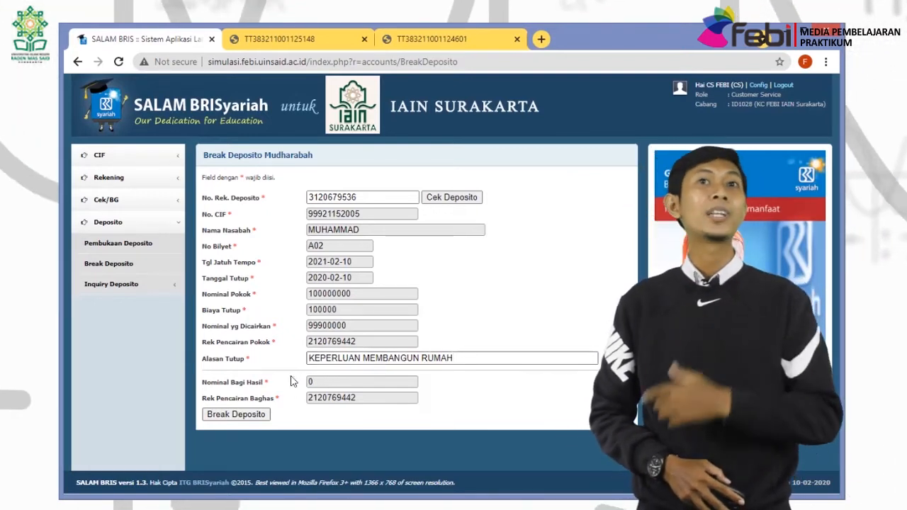
click(237, 414)
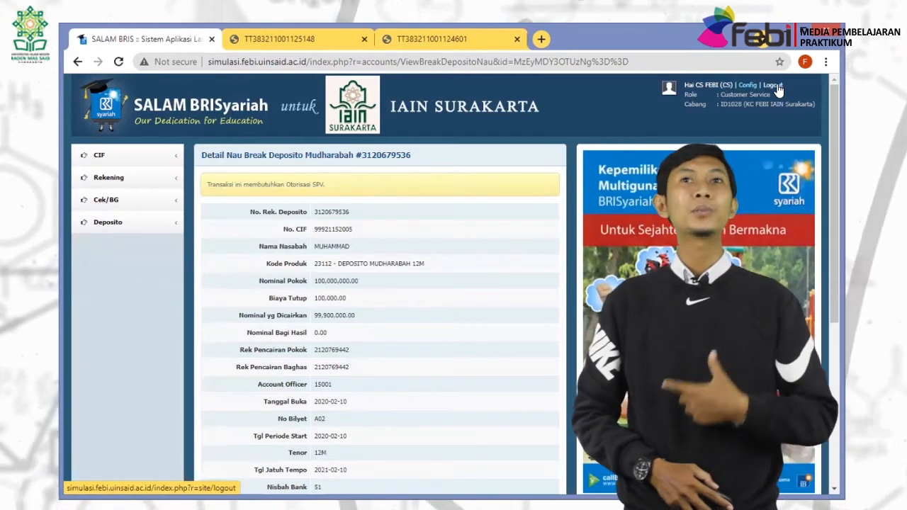
Log out of customer service and sign in with the SPV supervisor account.
click(776, 84)
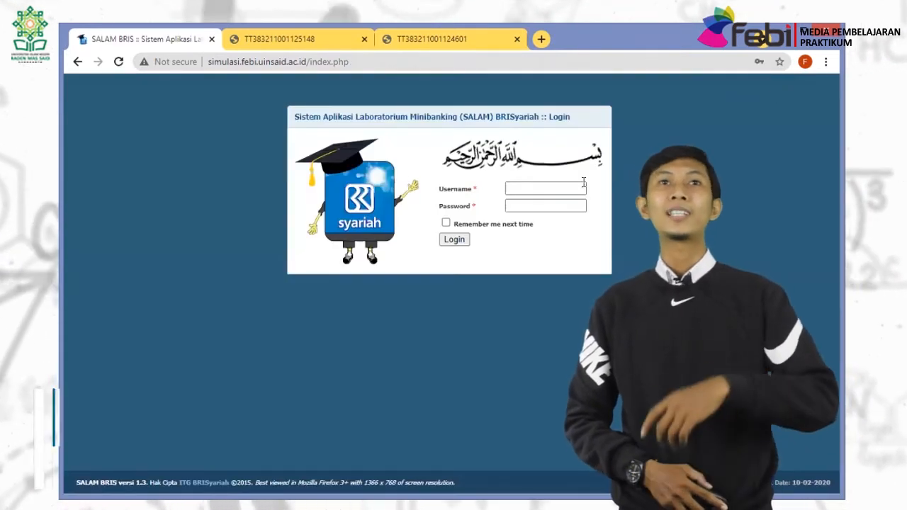
click(568, 188)
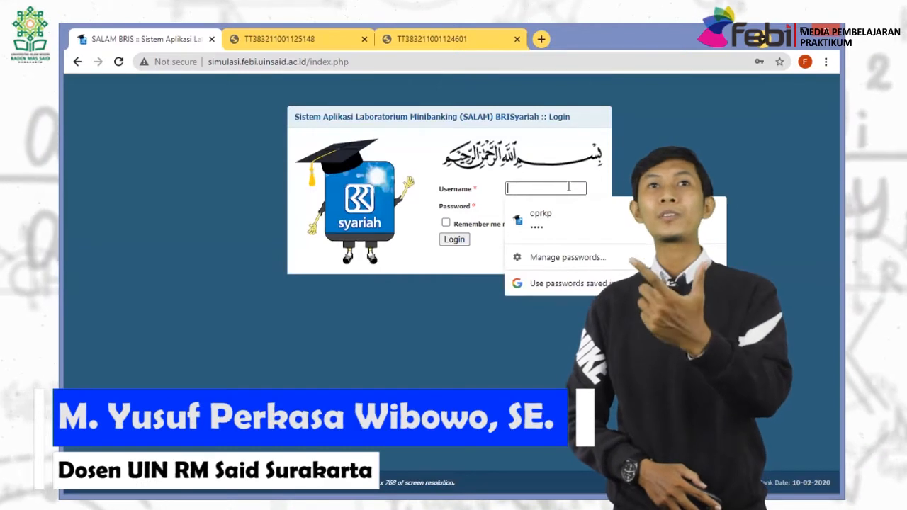
text(SPV)
key(Tab)
text(1)
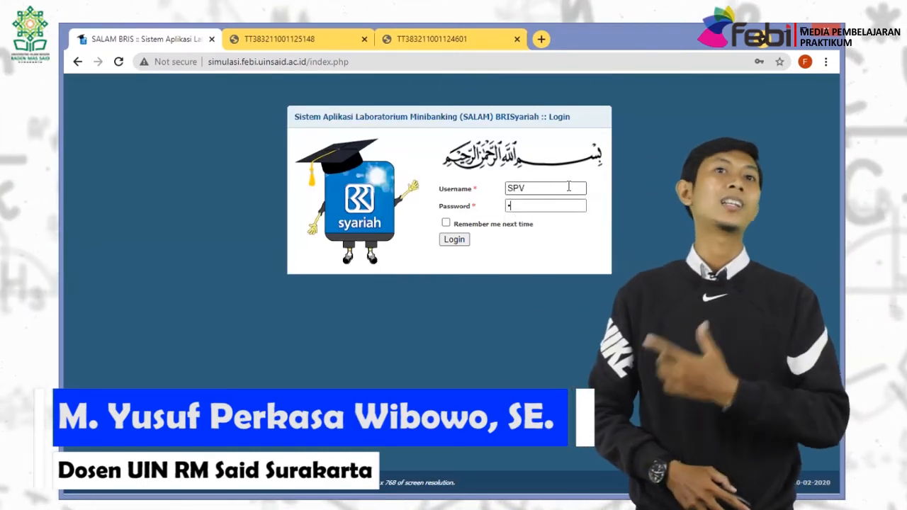
key(Return)
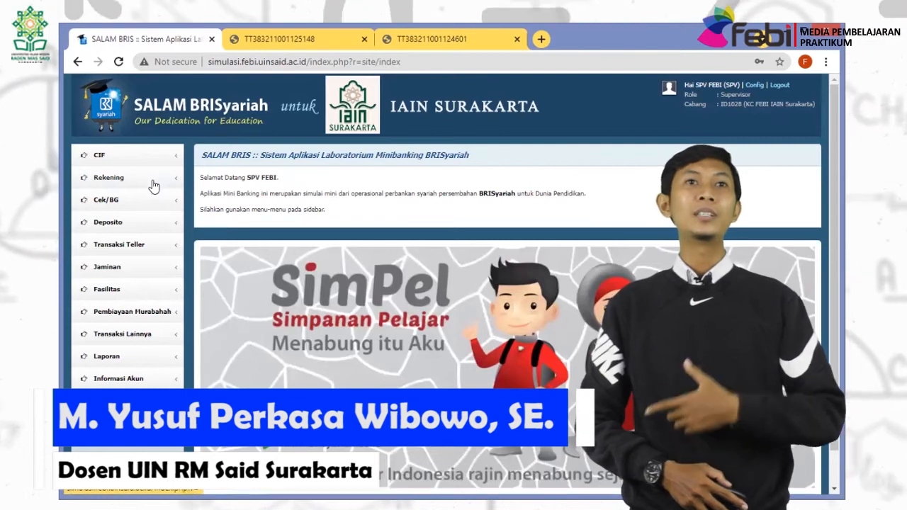
click(130, 230)
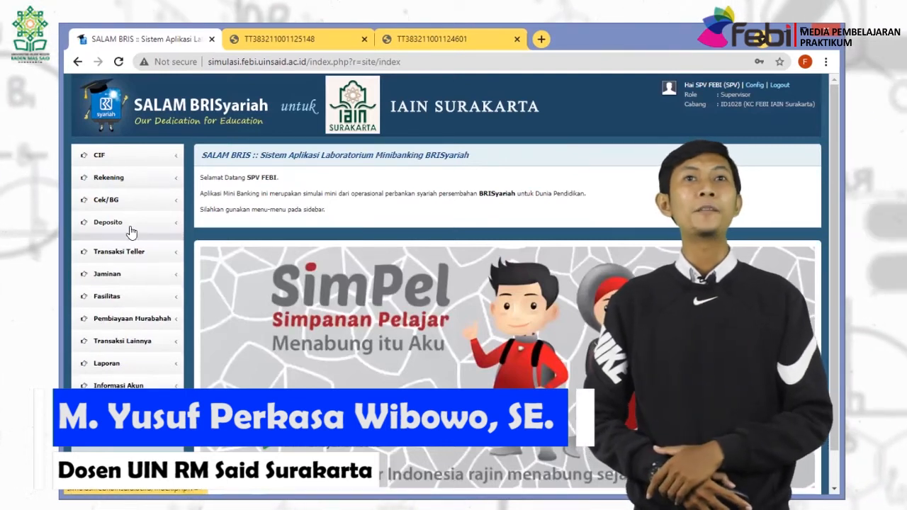
click(125, 276)
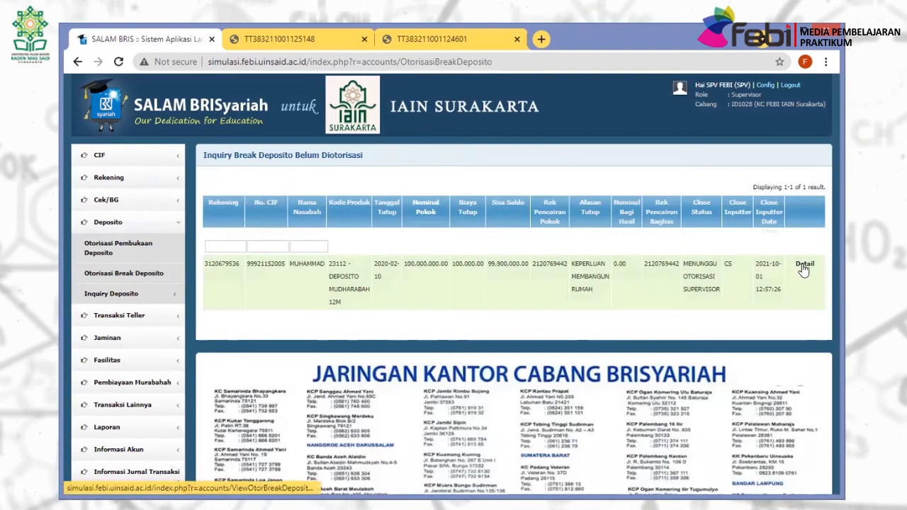
click(353, 260)
scroll(393, 268, down, 2)
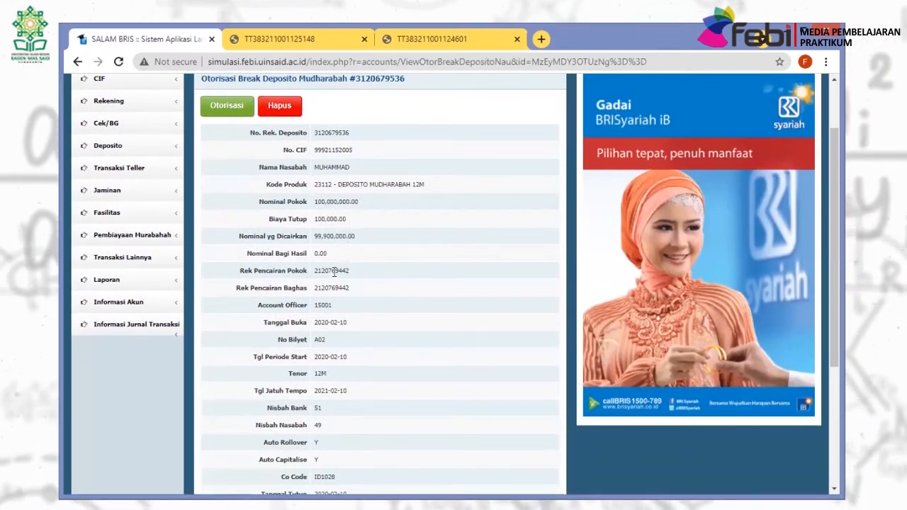
scroll(334, 272, down, 2)
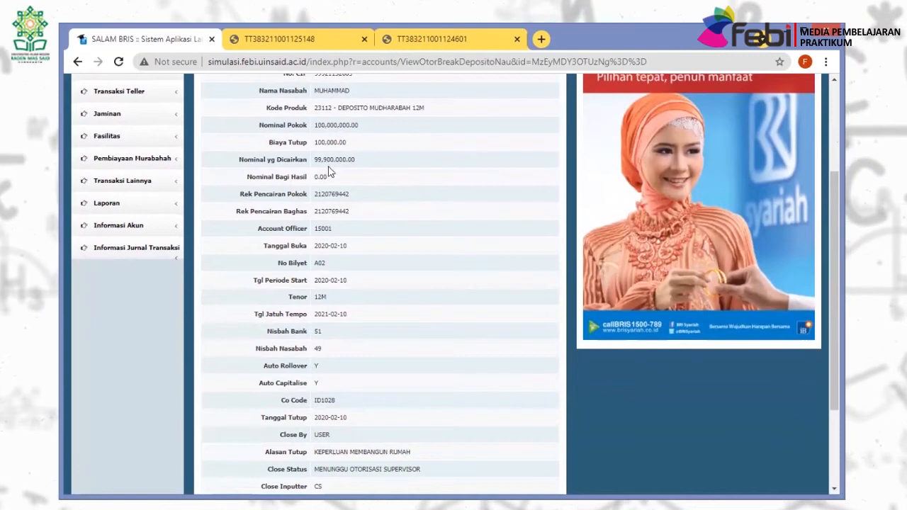
scroll(312, 203, down, 3)
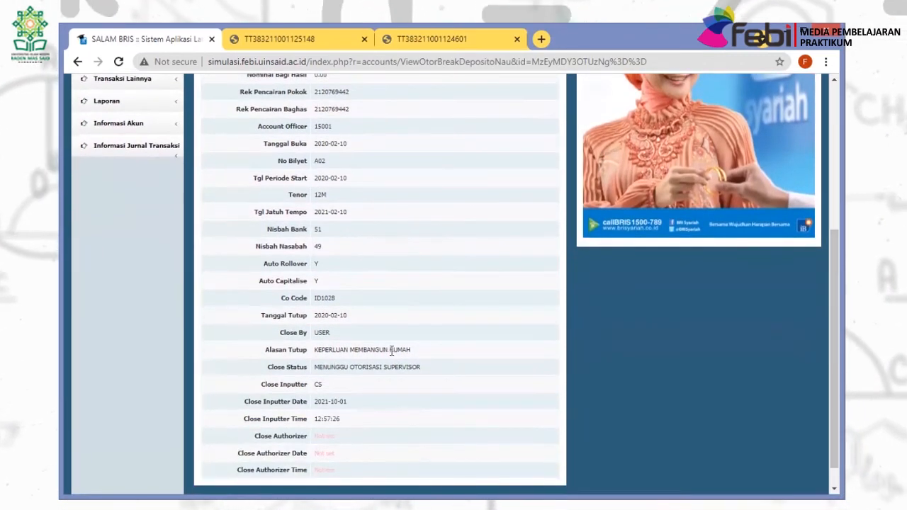
scroll(435, 384, up, 7)
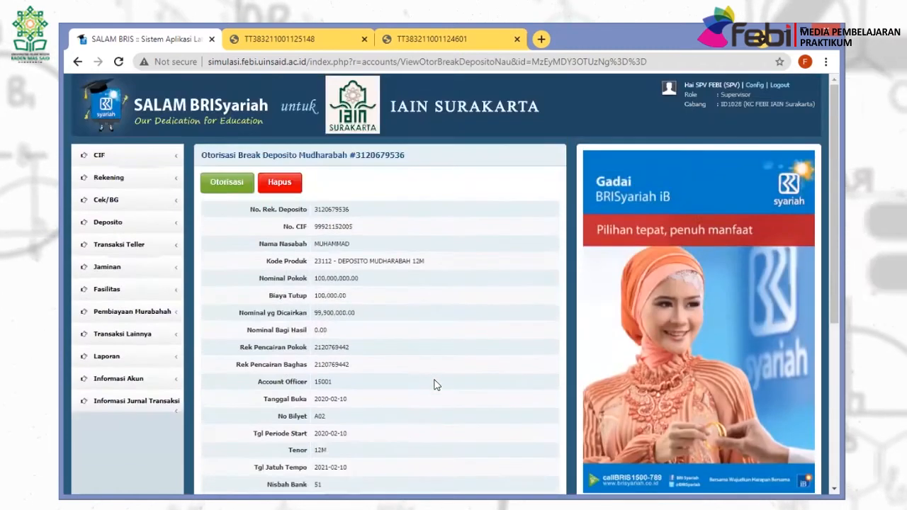
click(218, 186)
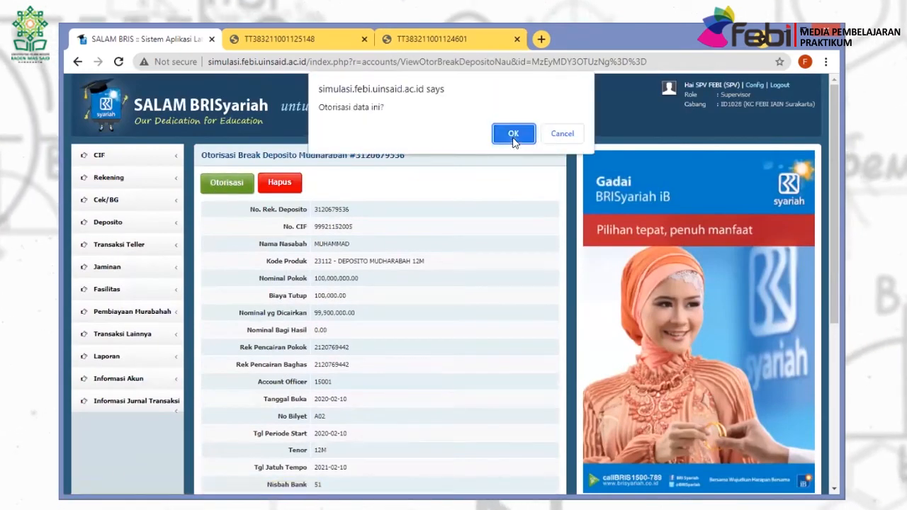
click(512, 133)
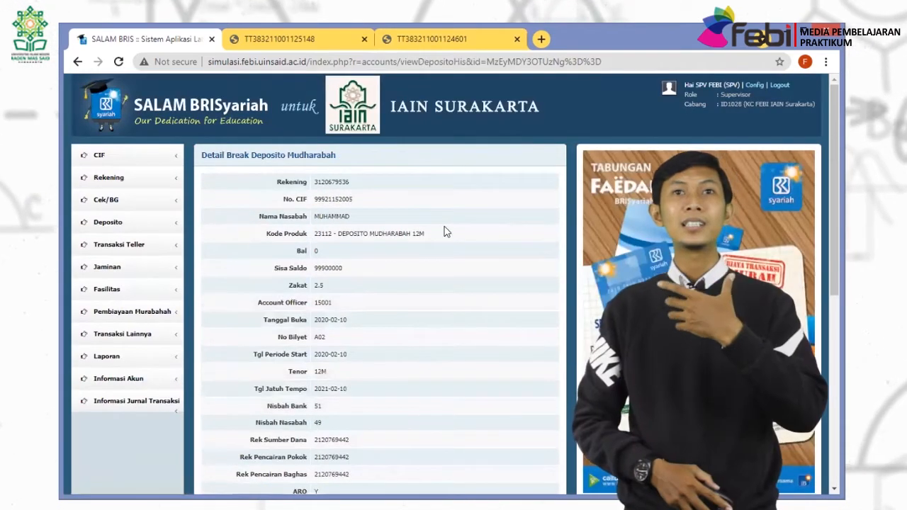
scroll(343, 177, down, 10)
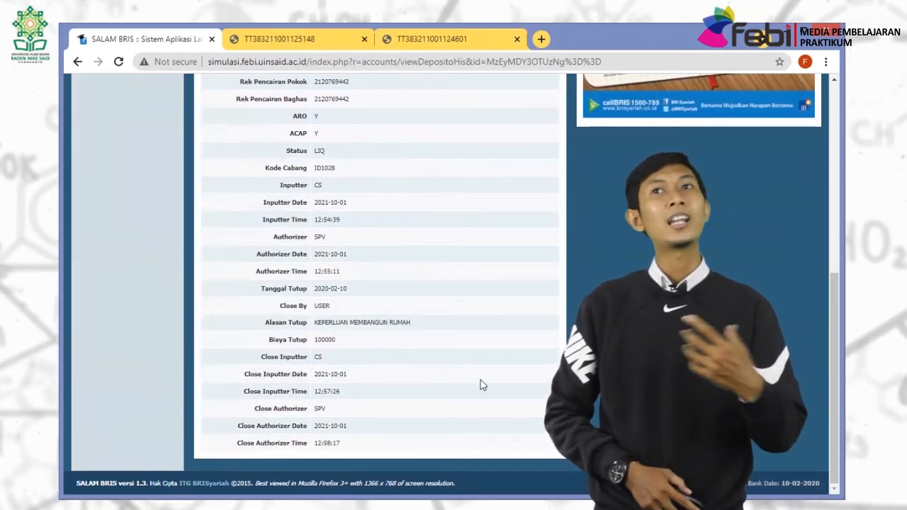
scroll(482, 383, up, 7)
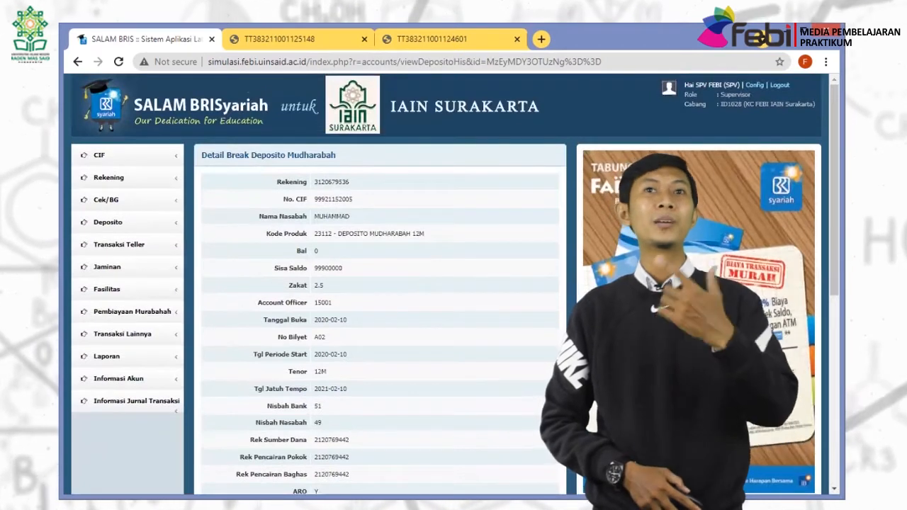
Log out of the supervisor session and sign back in as CS.
click(777, 85)
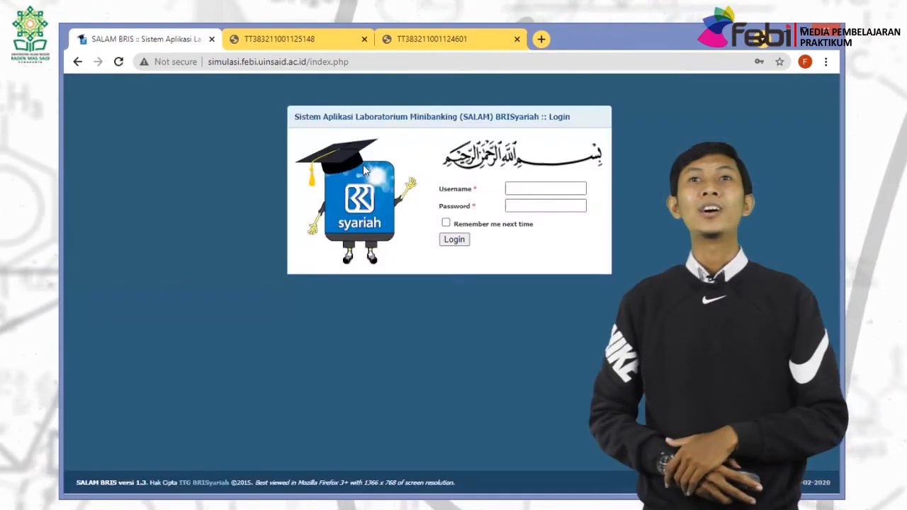
click(513, 187)
text(CS)
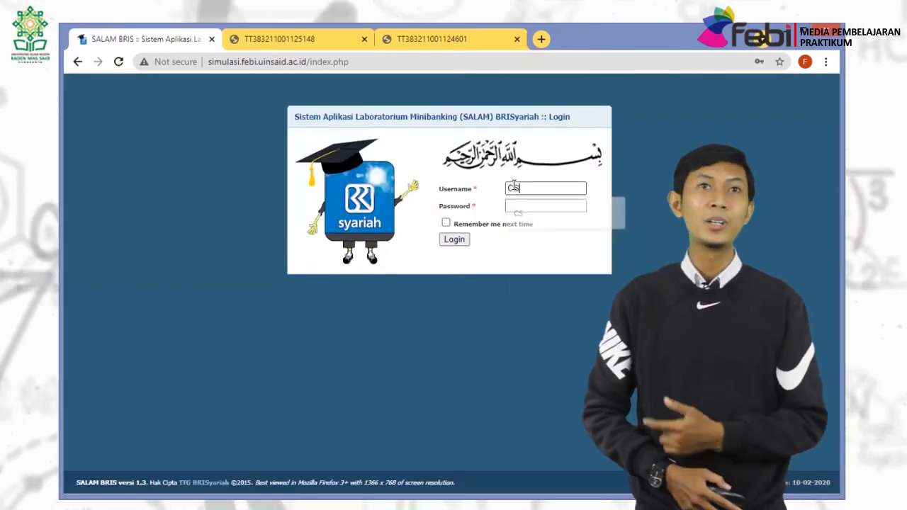
key(Tab)
text(•)
key(Return)
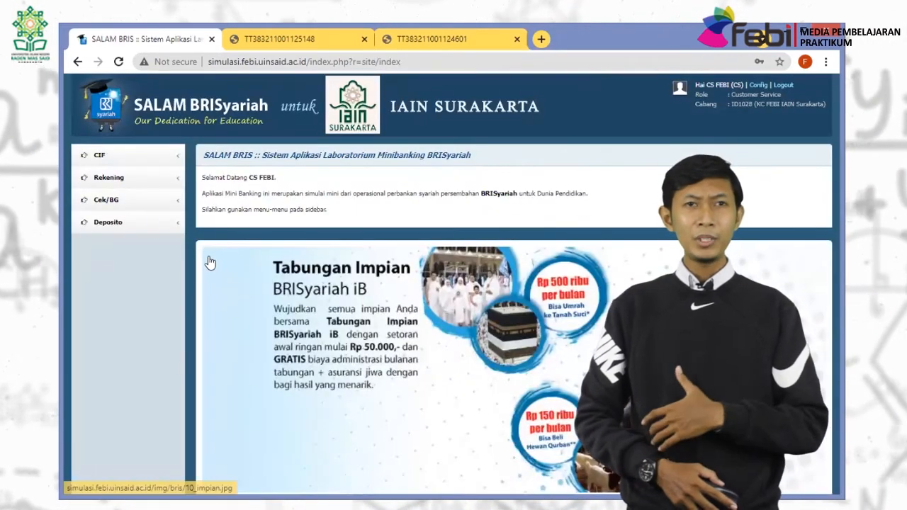
Review the second broken deposit's detail in the inactive deposits inquiry, showing status LIQ.
click(107, 221)
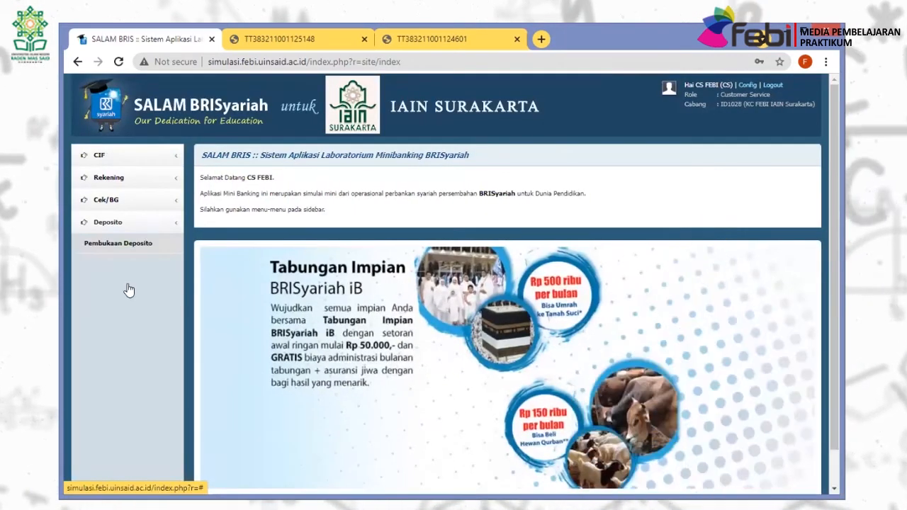
click(121, 362)
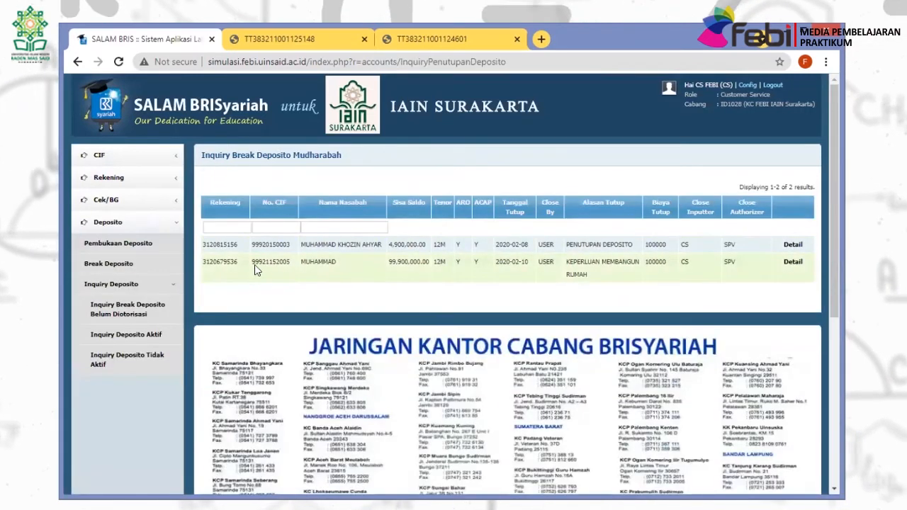
click(794, 264)
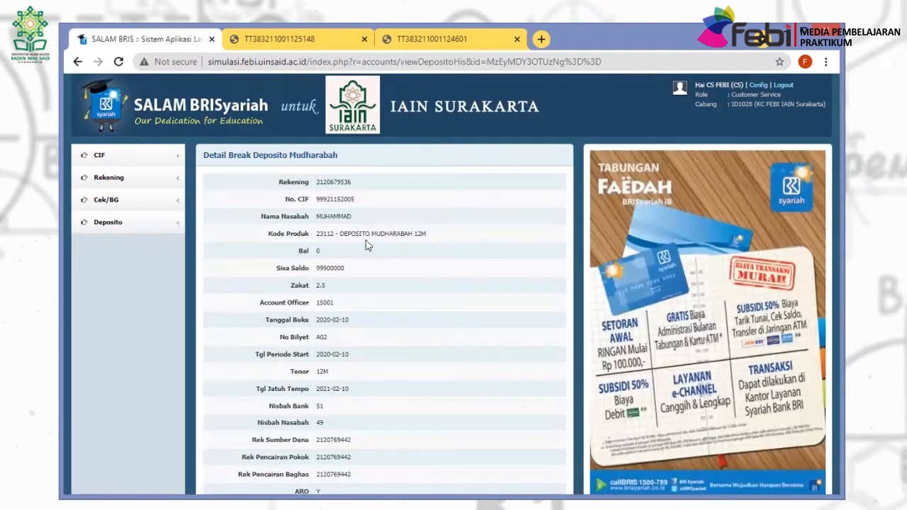
scroll(367, 245, down, 3)
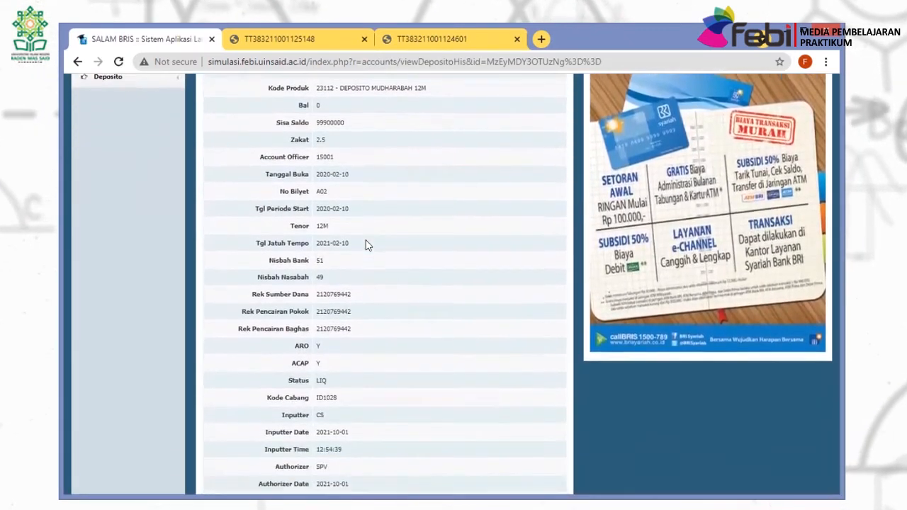
scroll(367, 245, down, 3)
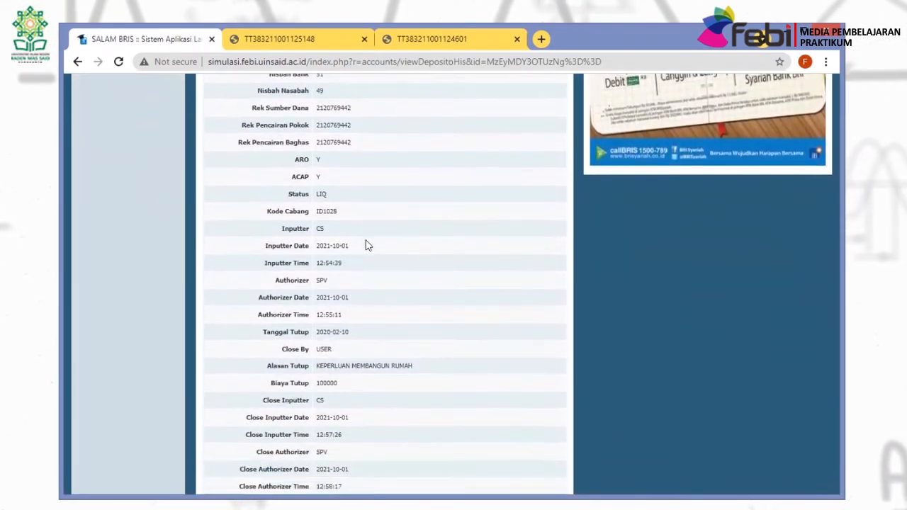
scroll(367, 245, down, 1)
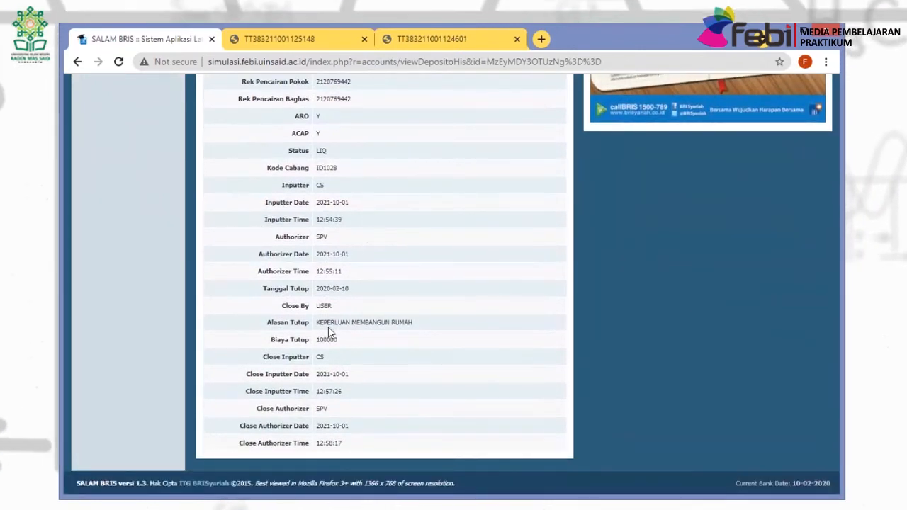
scroll(449, 344, up, 7)
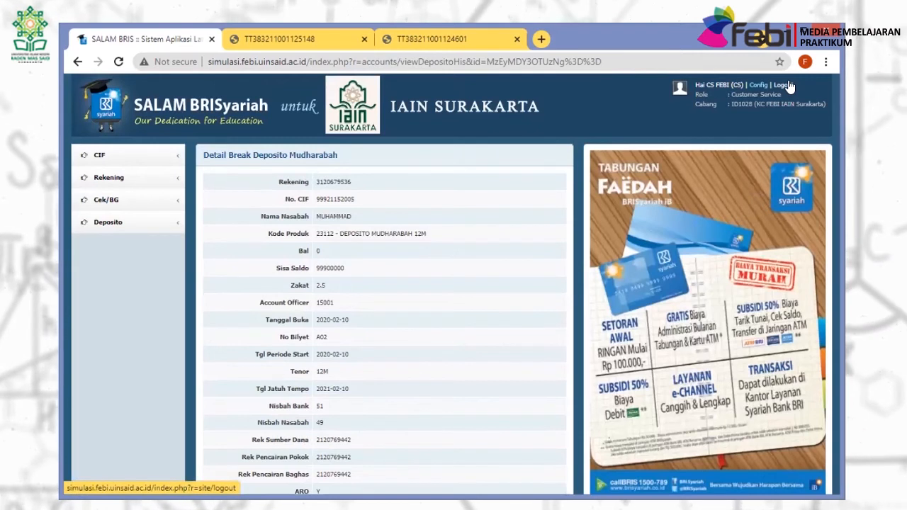
Log out of customer service and sign in with the teller account.
click(786, 85)
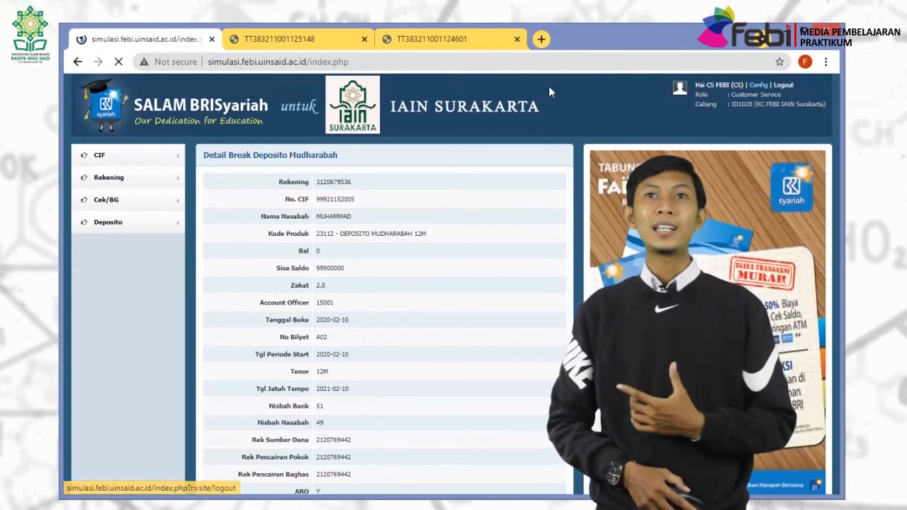
click(515, 186)
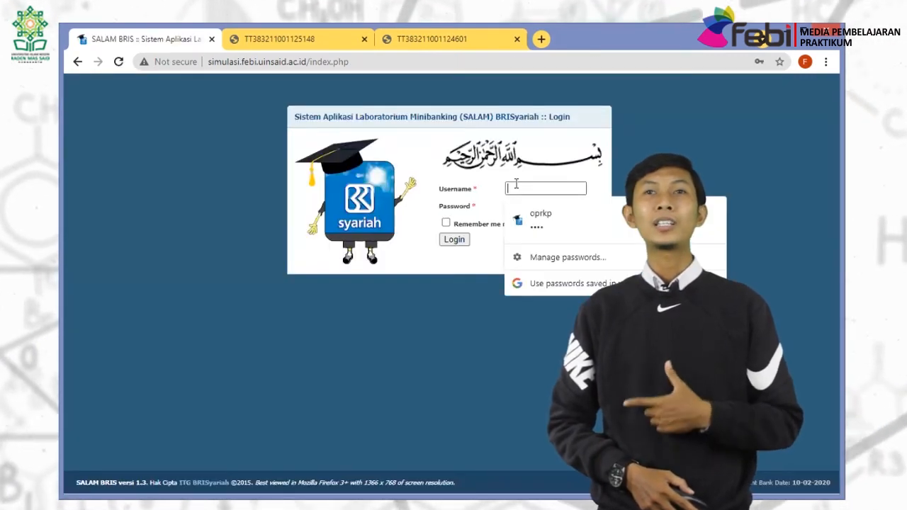
text(TT)
key(Tab)
text(T)
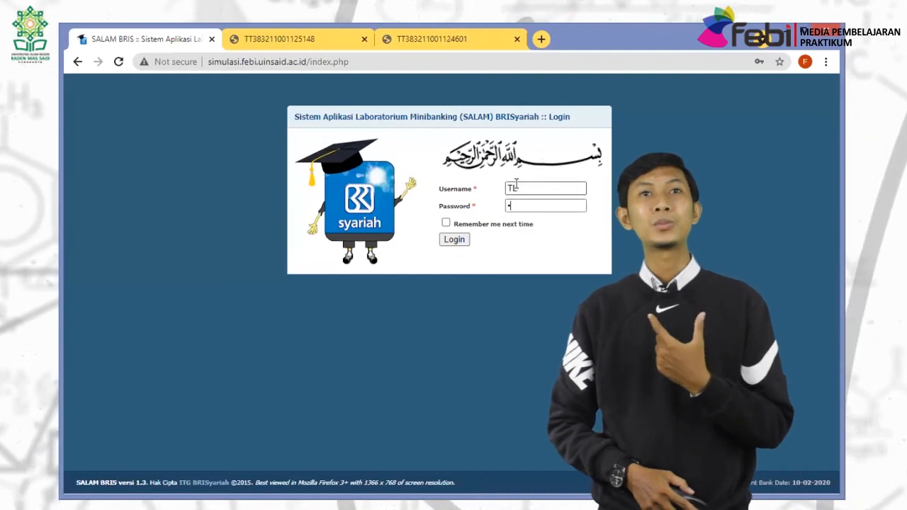
click(454, 240)
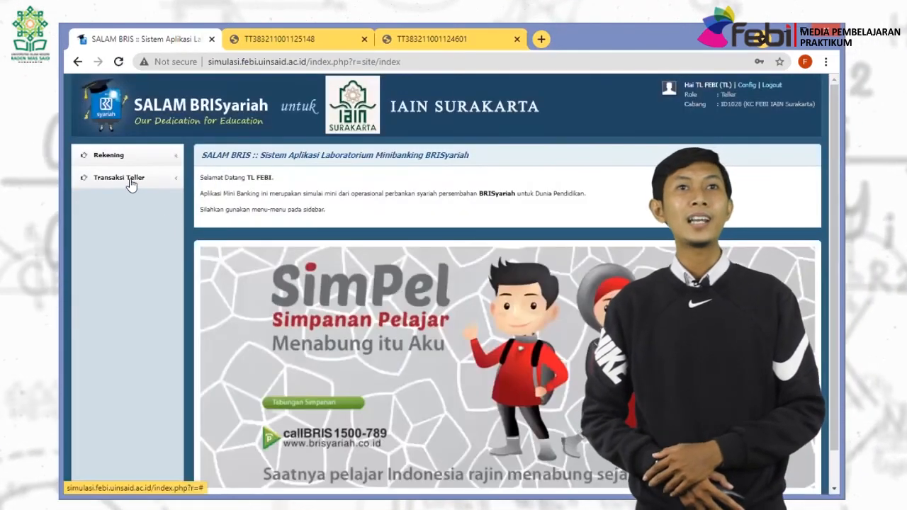
Show and print the customer's Rekening Koran statement, ending at balance 99,900,000.00.
click(122, 177)
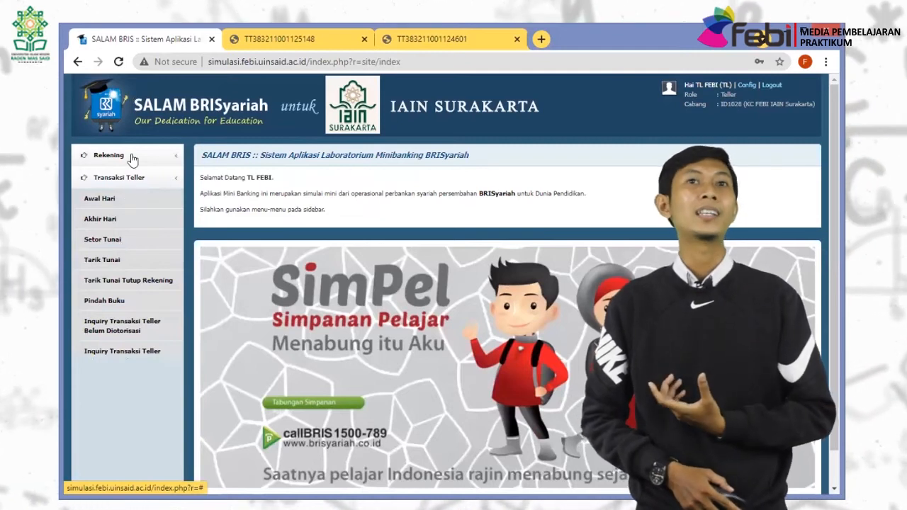
click(113, 155)
click(128, 199)
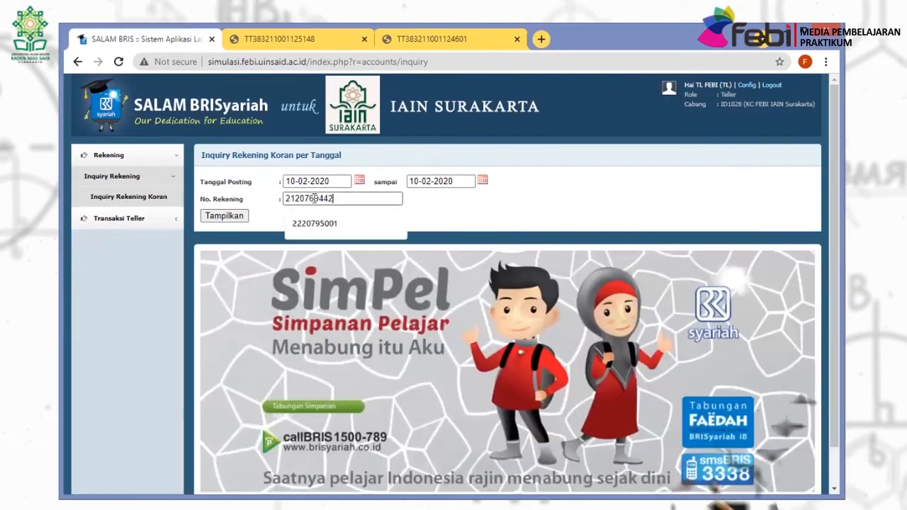
click(314, 220)
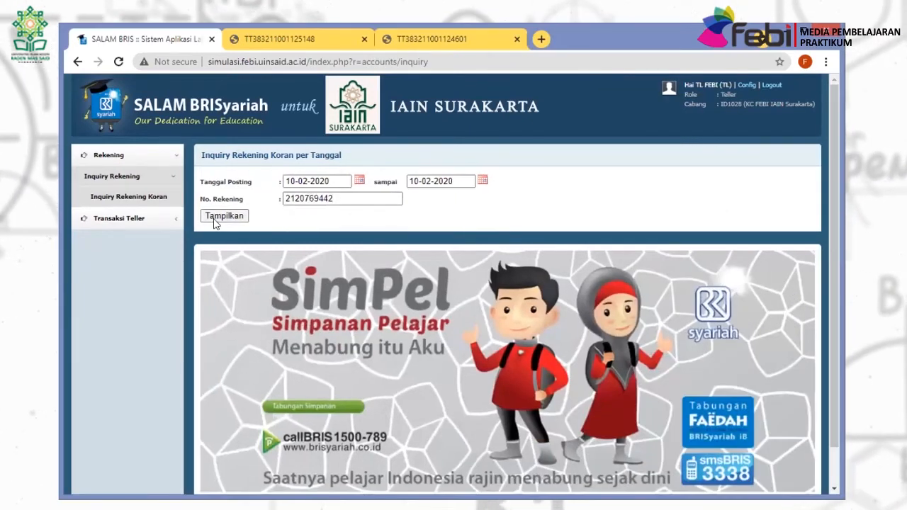
click(216, 218)
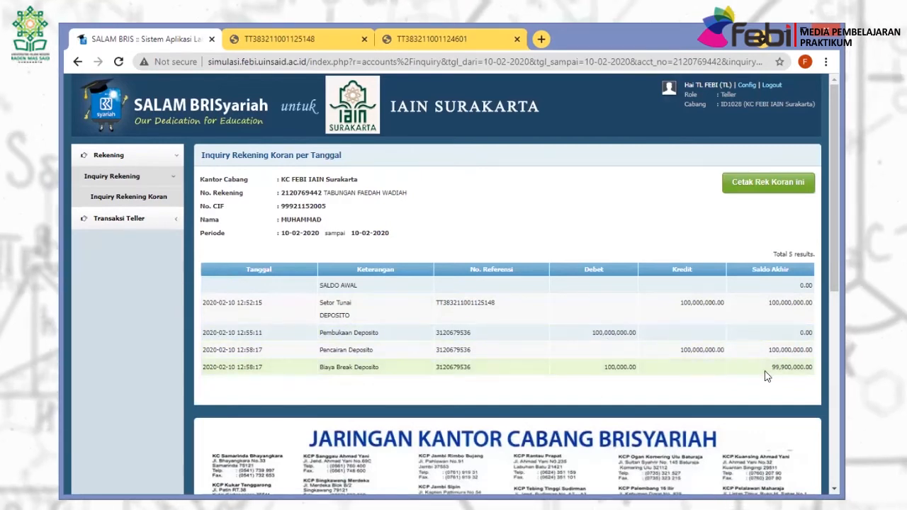
click(747, 183)
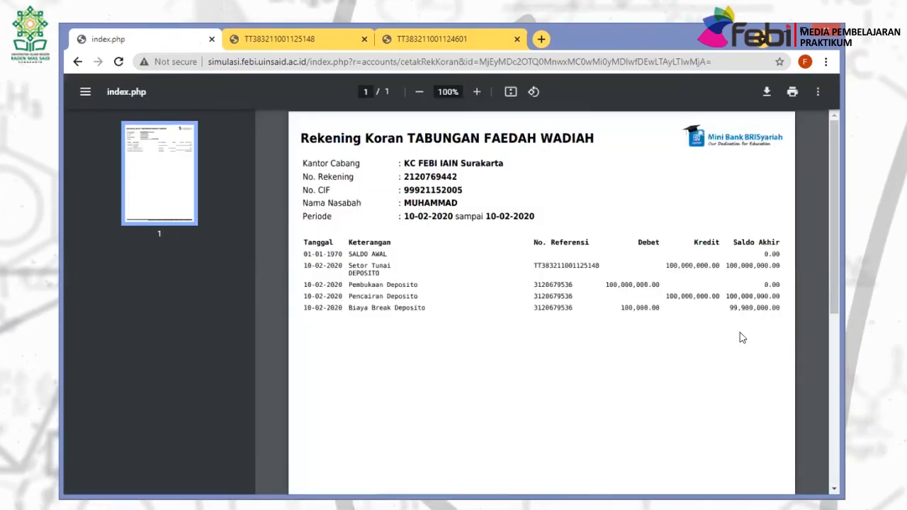
click(79, 63)
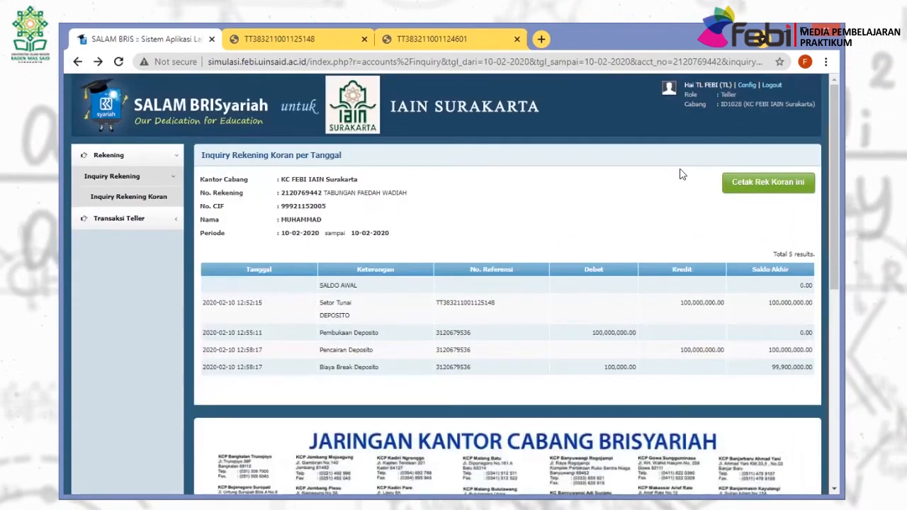
Log out of the teller session and sign back in as CS.
click(768, 85)
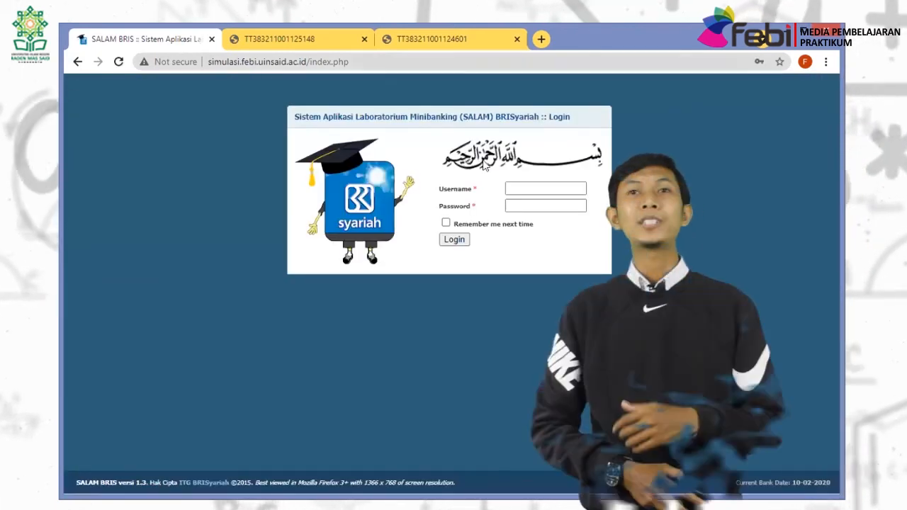
click(526, 187)
text(CS)
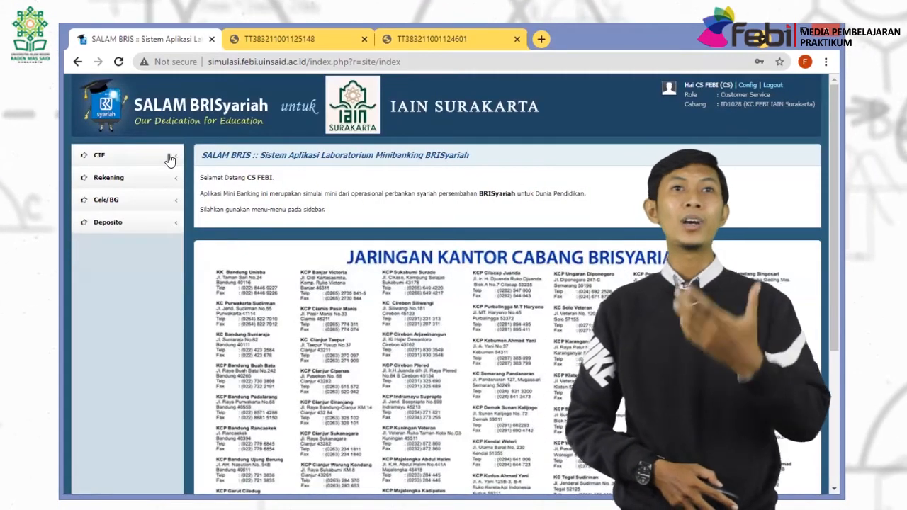
click(164, 157)
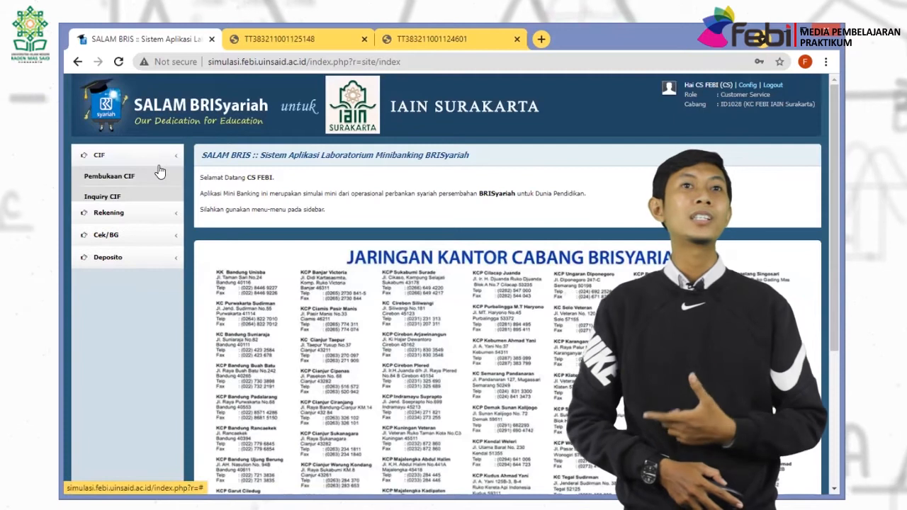
Open Blokir Saldo for the customer's account with description 'Saldo 1 kali pembiayaan rumah'.
click(151, 213)
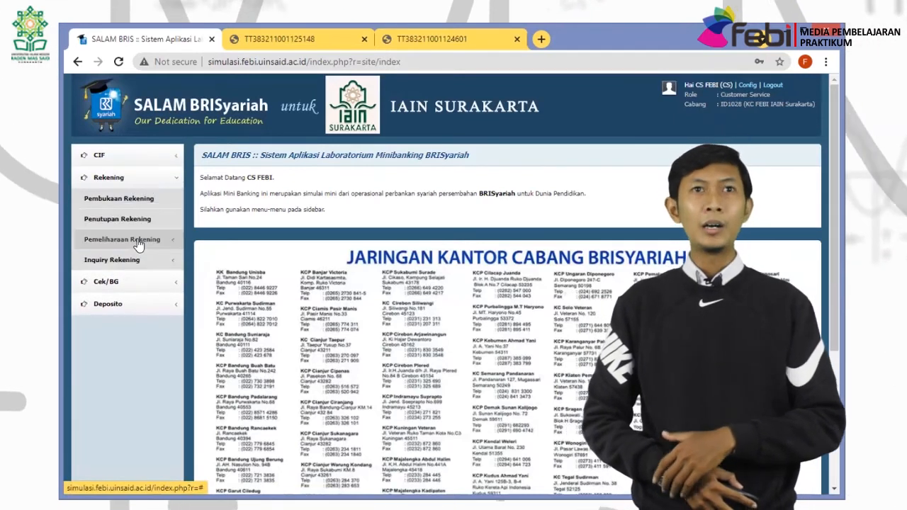
click(138, 241)
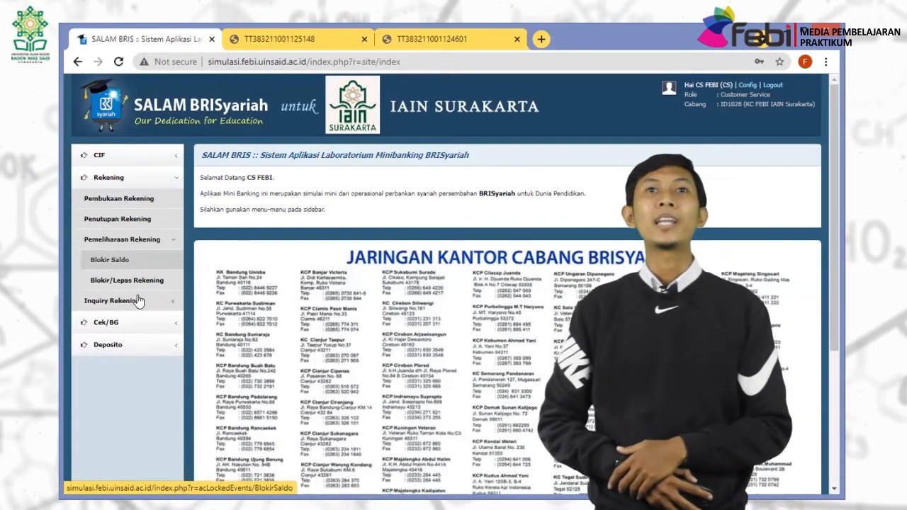
click(124, 255)
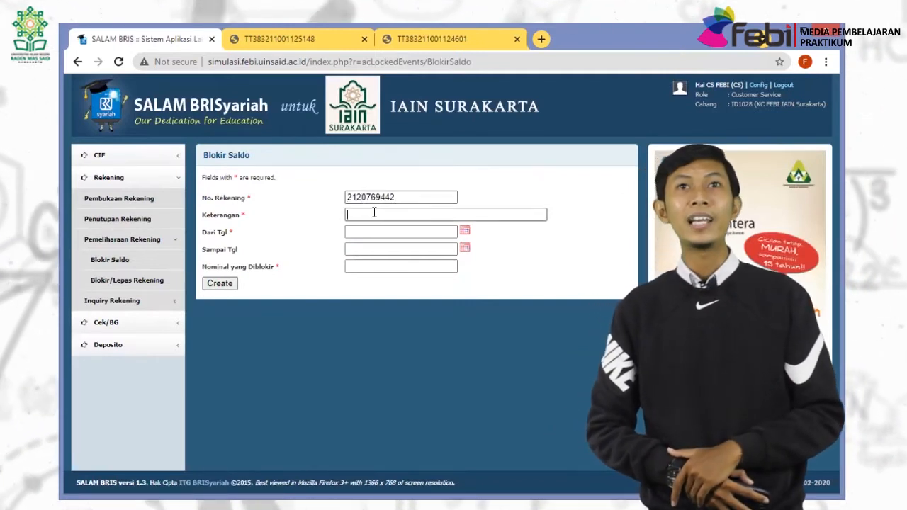
click(374, 212)
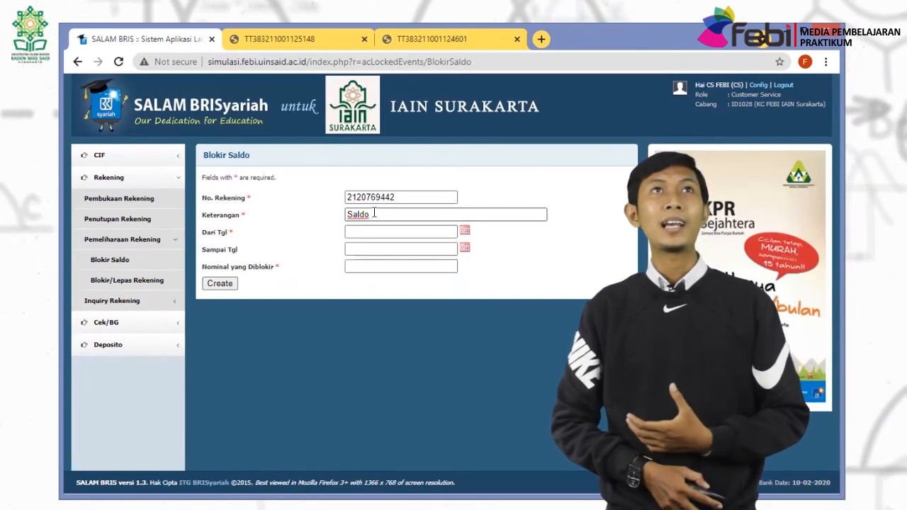
text(pembiayaan)
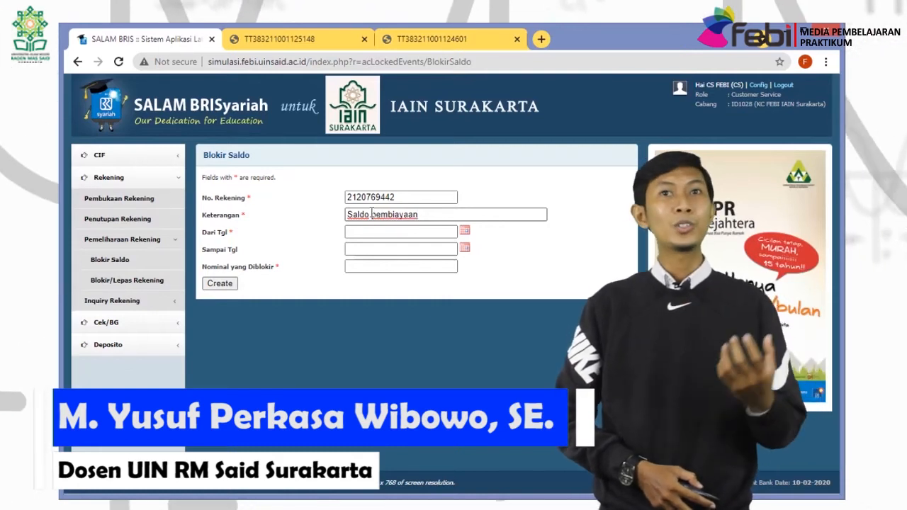
click(371, 214)
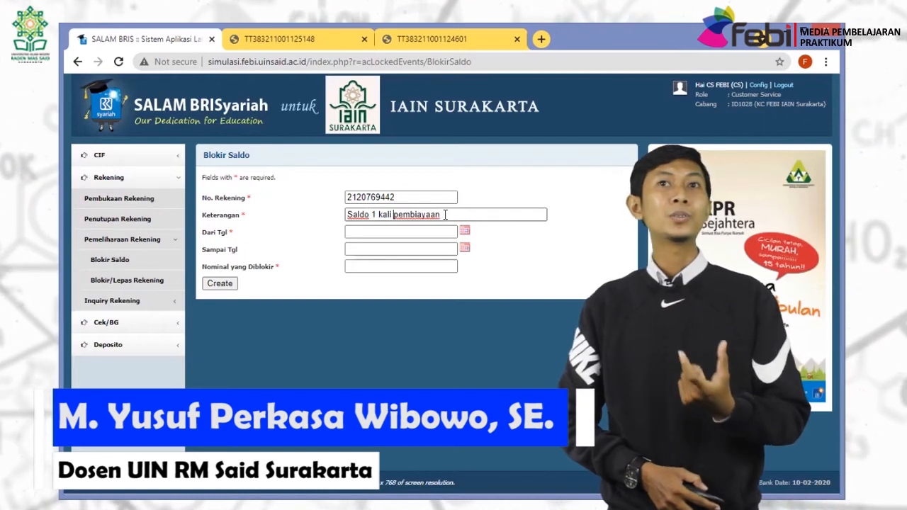
text(rumah)
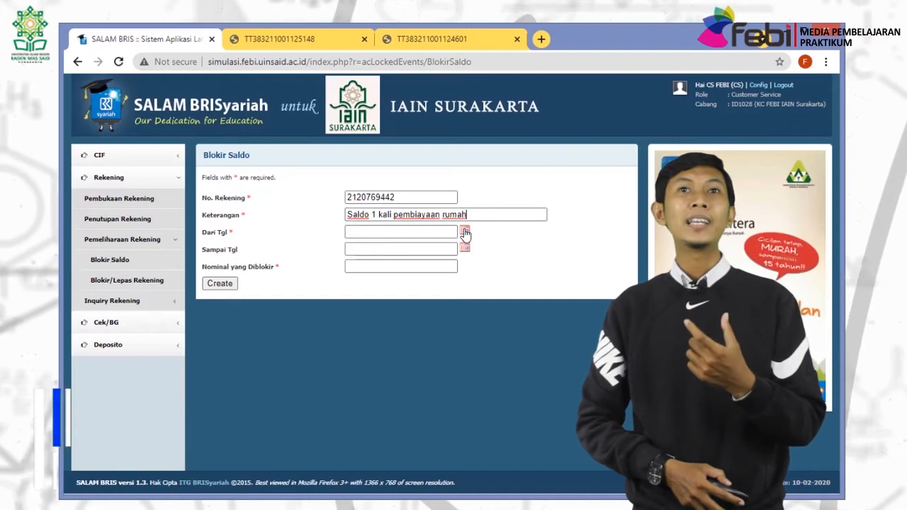
click(464, 232)
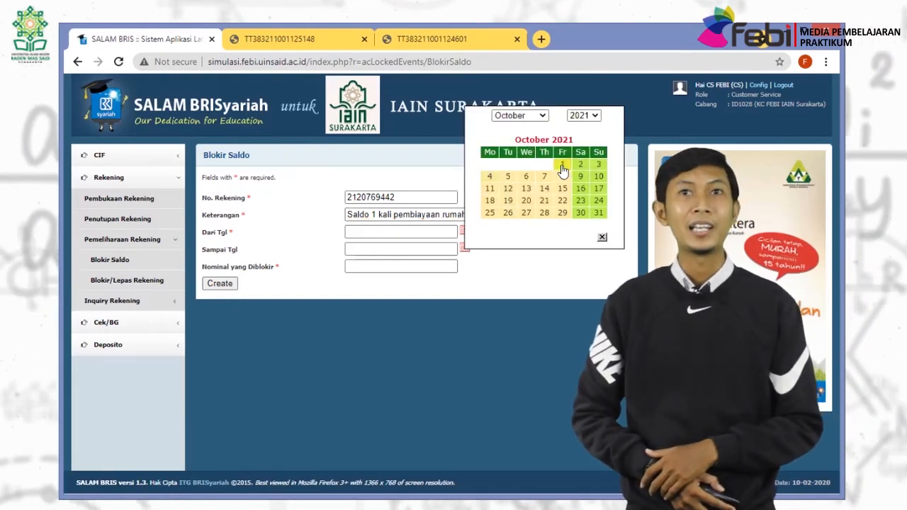
Set the balance block period from 01-10-2021 to 01-10-2041.
click(562, 165)
click(464, 249)
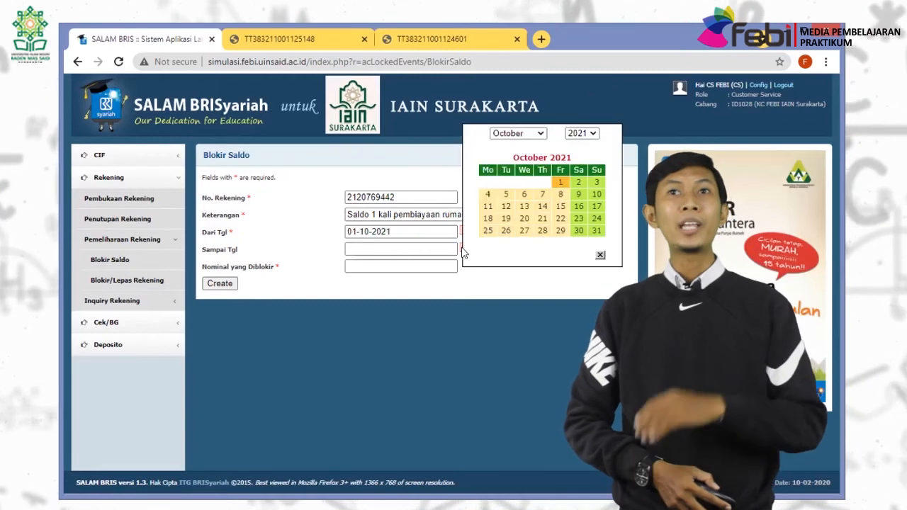
click(587, 135)
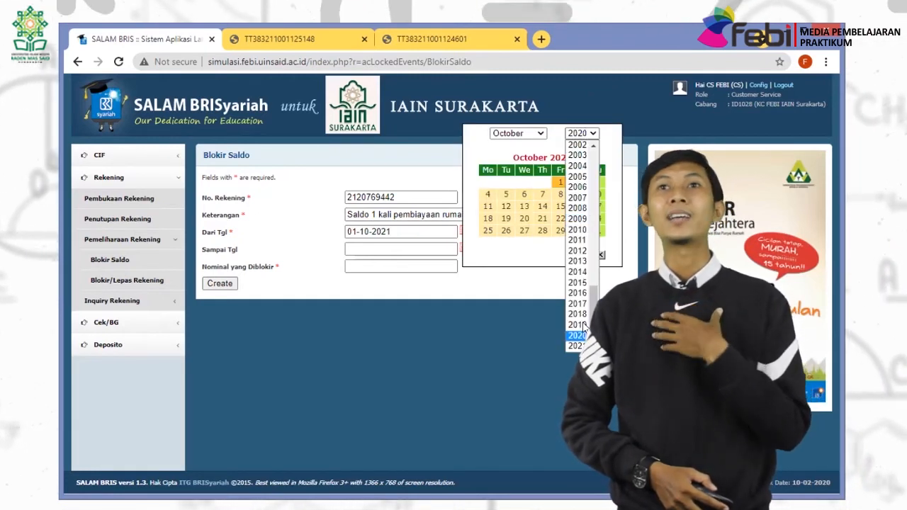
click(582, 136)
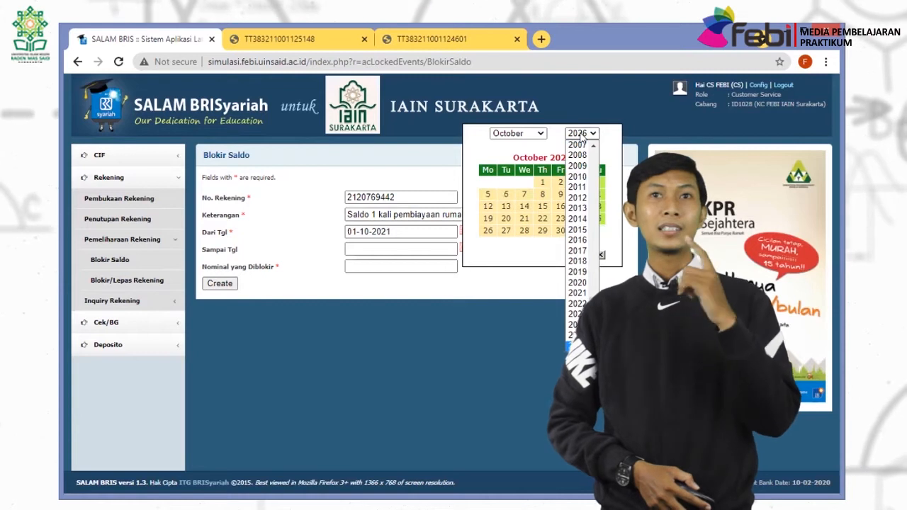
click(581, 137)
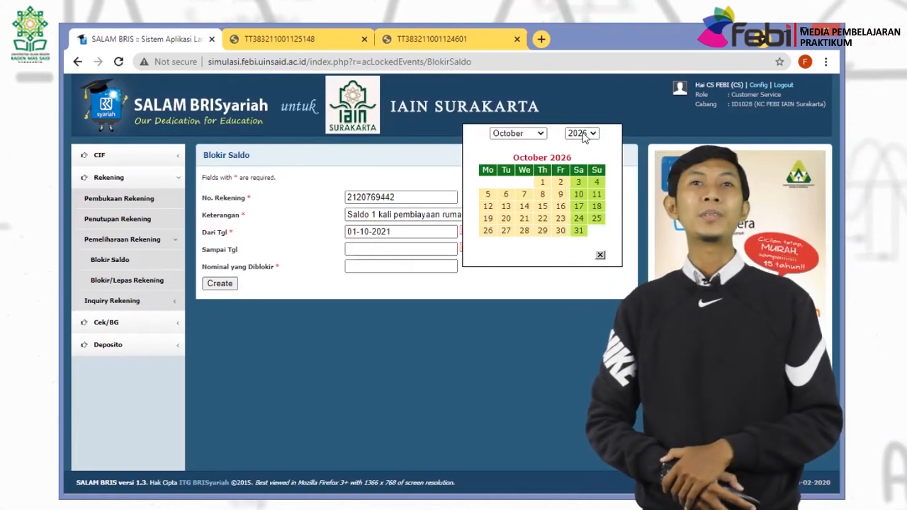
click(402, 249)
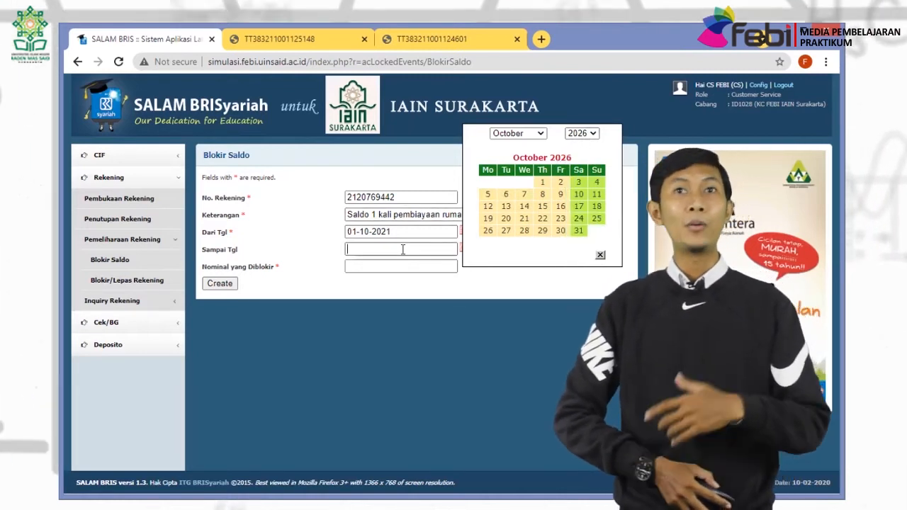
text(01-)
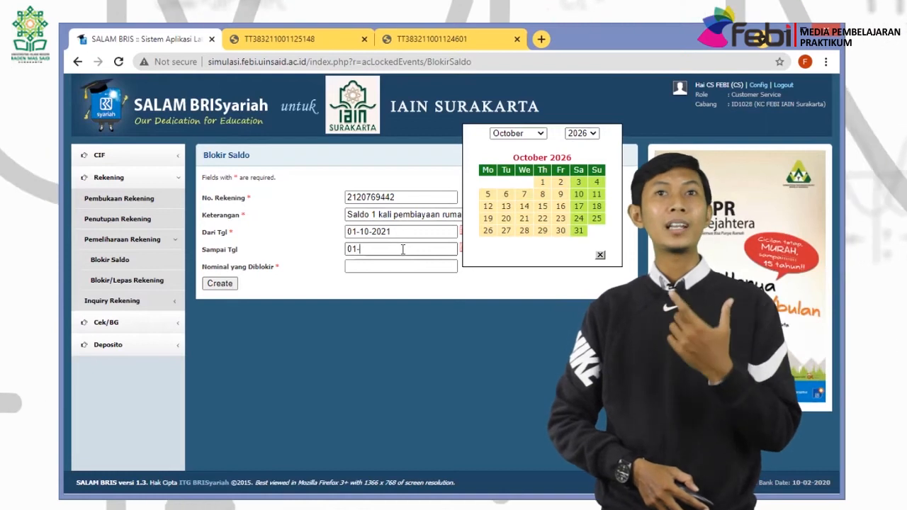
text(10-2041)
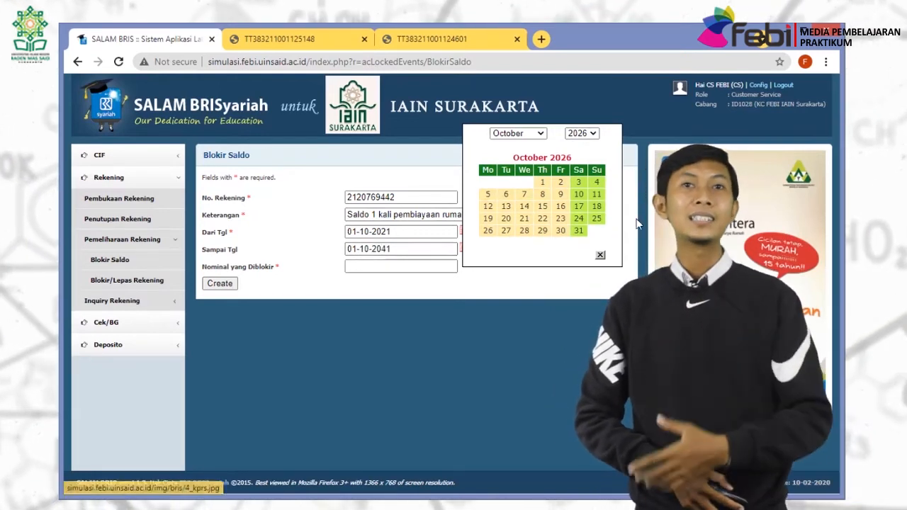
click(600, 255)
Enter 825160 as the nominal amount to block.
click(372, 268)
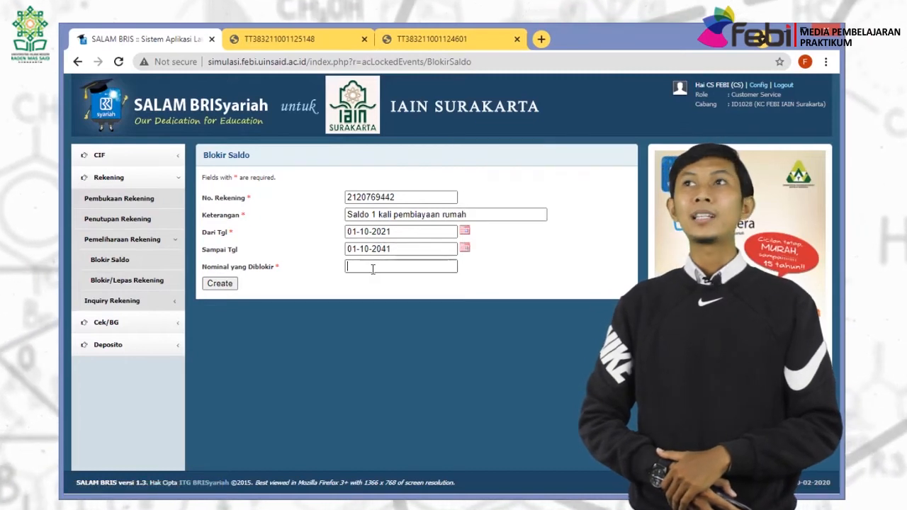
text(1)
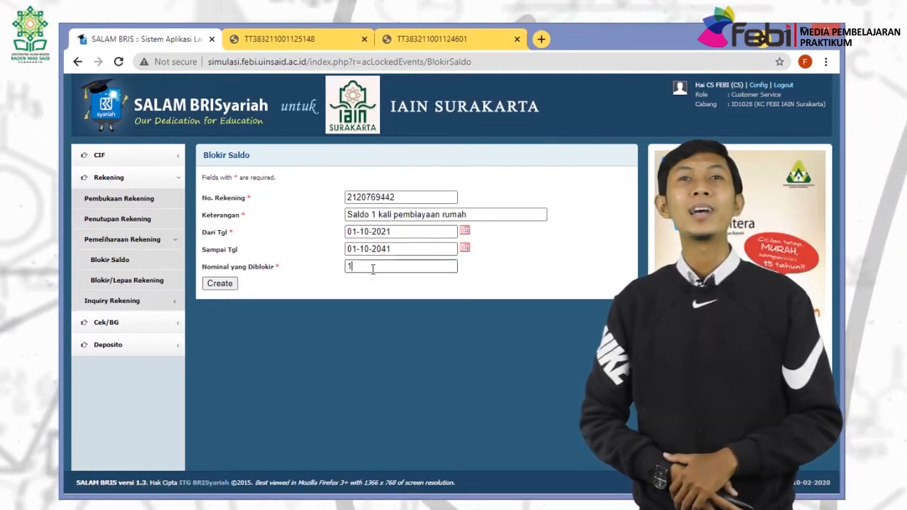
key(BackSpace)
text(825)
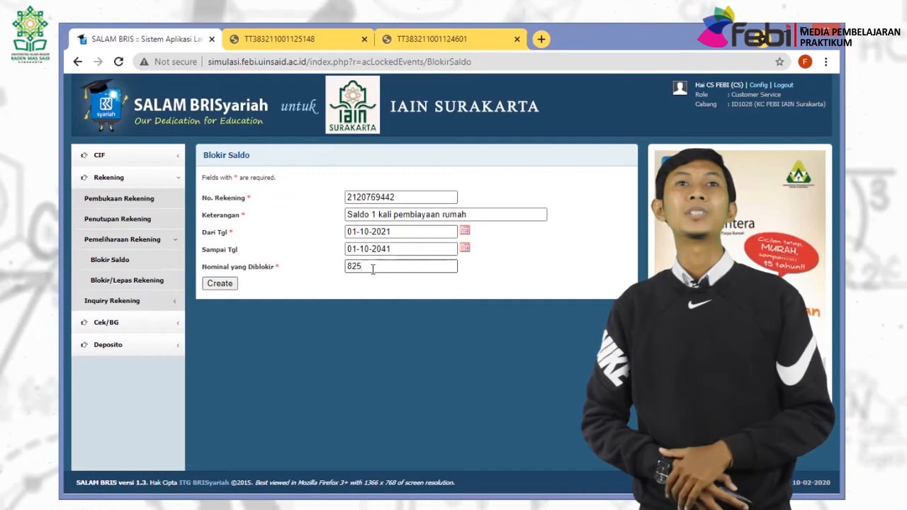
text(160)
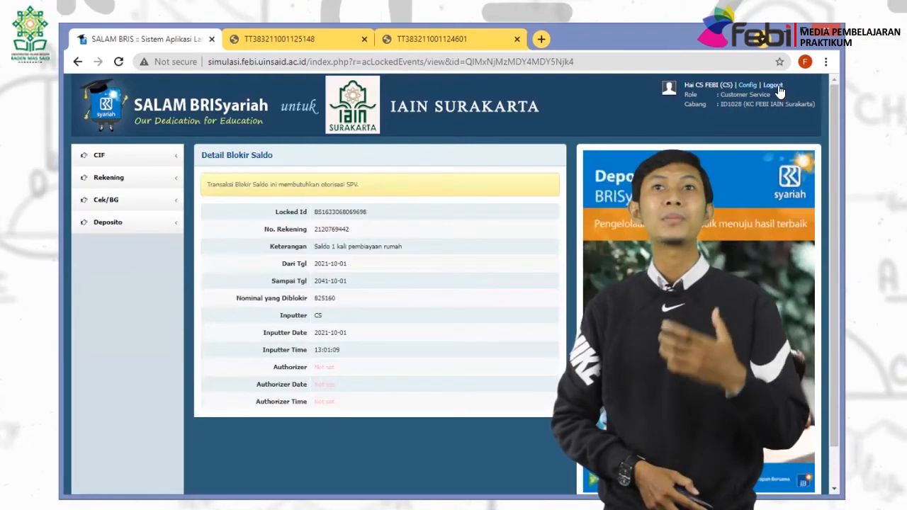
Log out of customer service and sign in as the SPV supervisor.
click(775, 85)
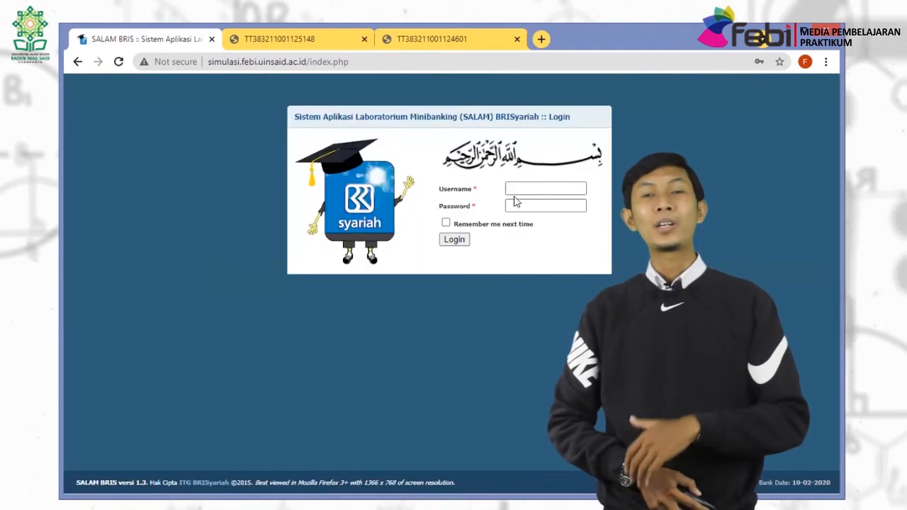
text(spv)
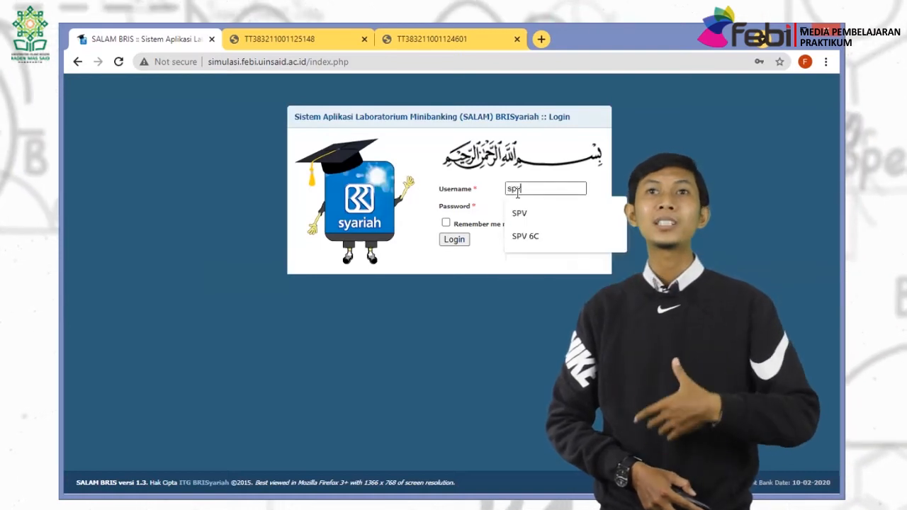
key(Tab)
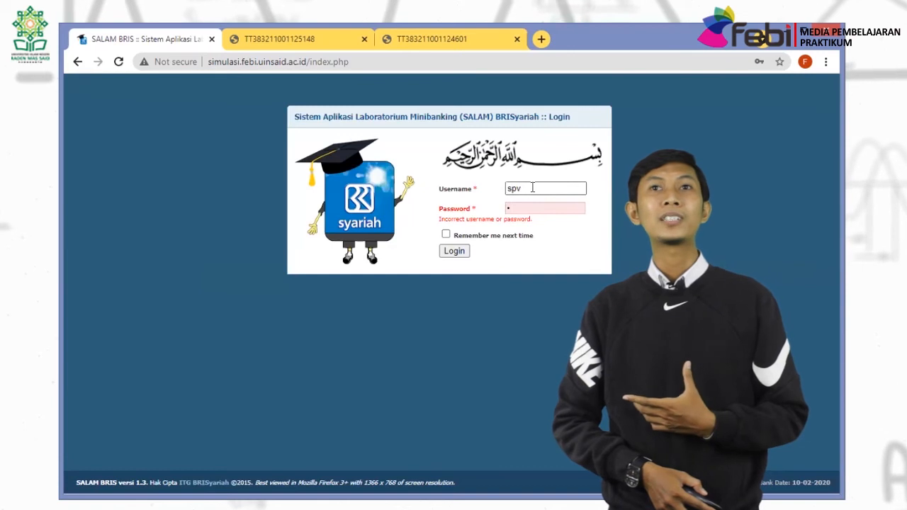
drag(532, 187, 486, 192)
text(SPV)
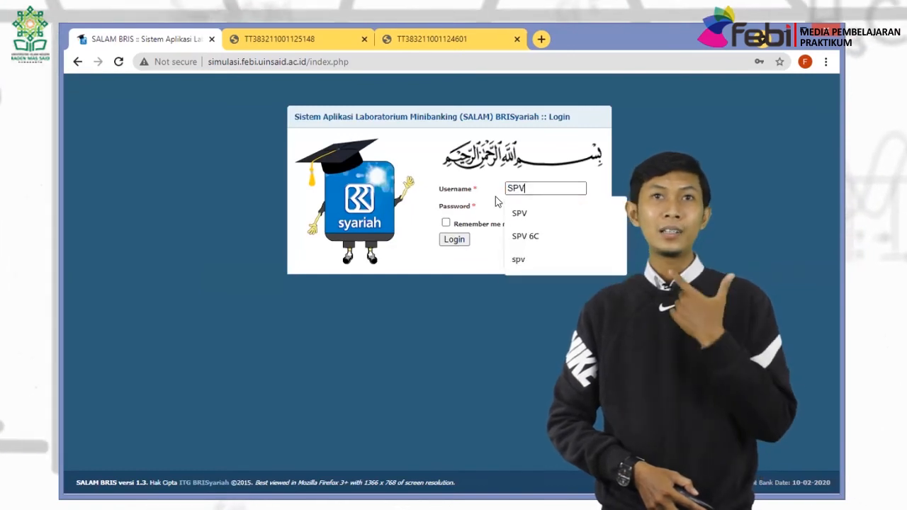
click(510, 206)
text(1)
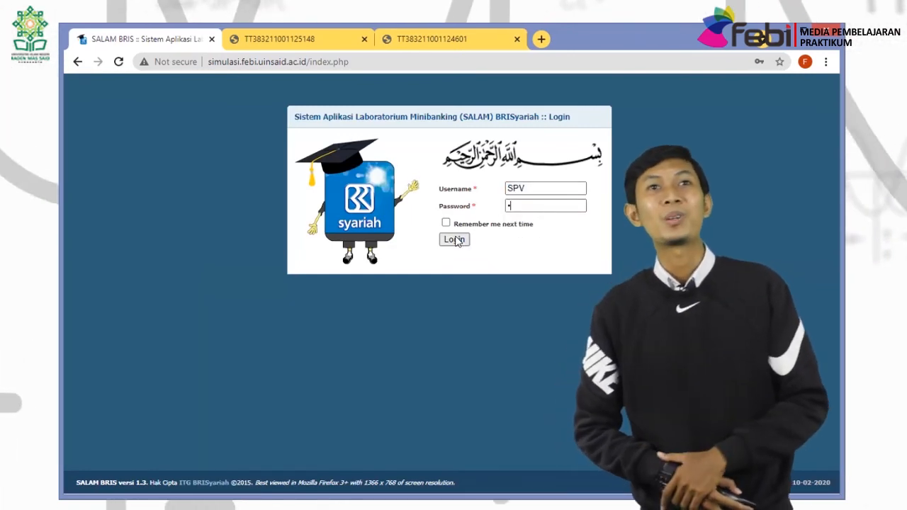
click(454, 239)
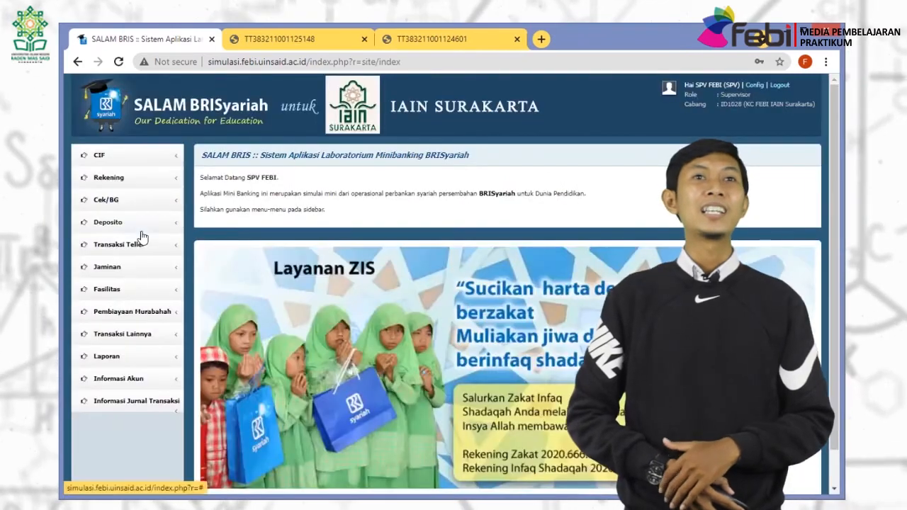
Authorise the pending 825160 balance block in Otorisasi Blokir/Lepas Saldo.
click(126, 244)
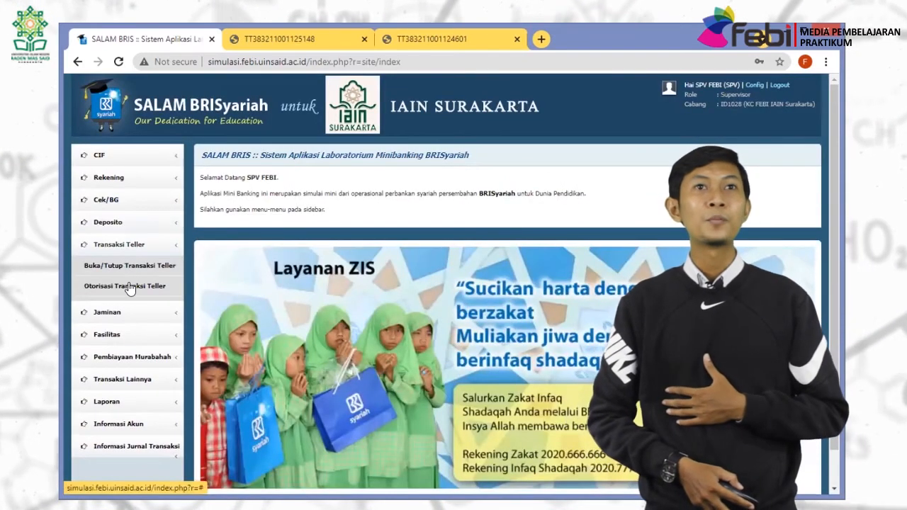
click(129, 286)
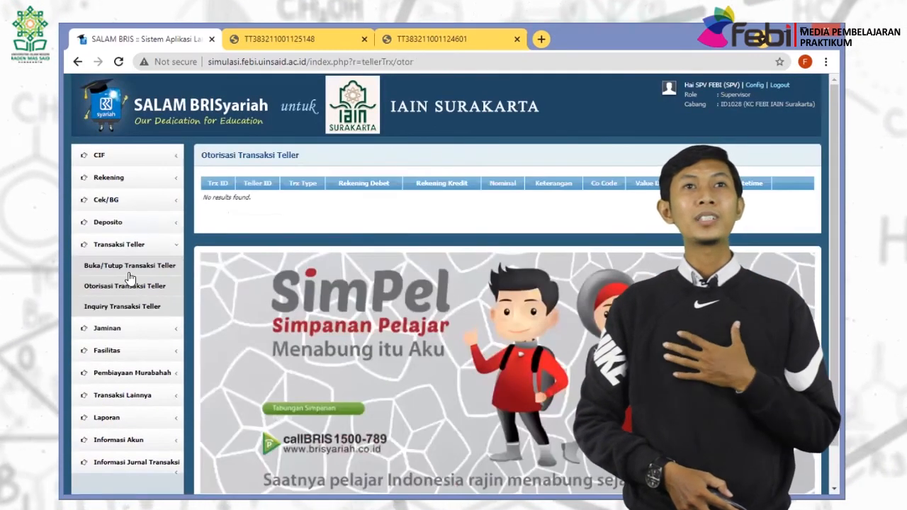
click(119, 177)
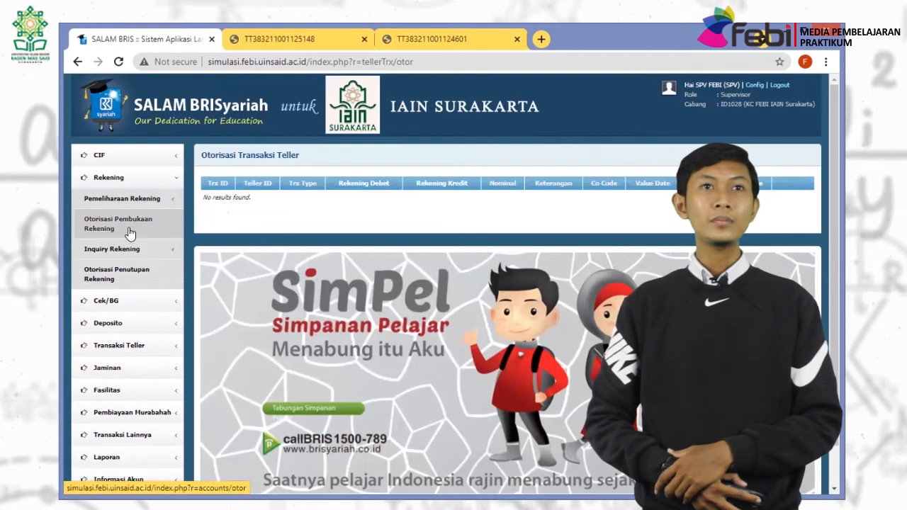
click(131, 248)
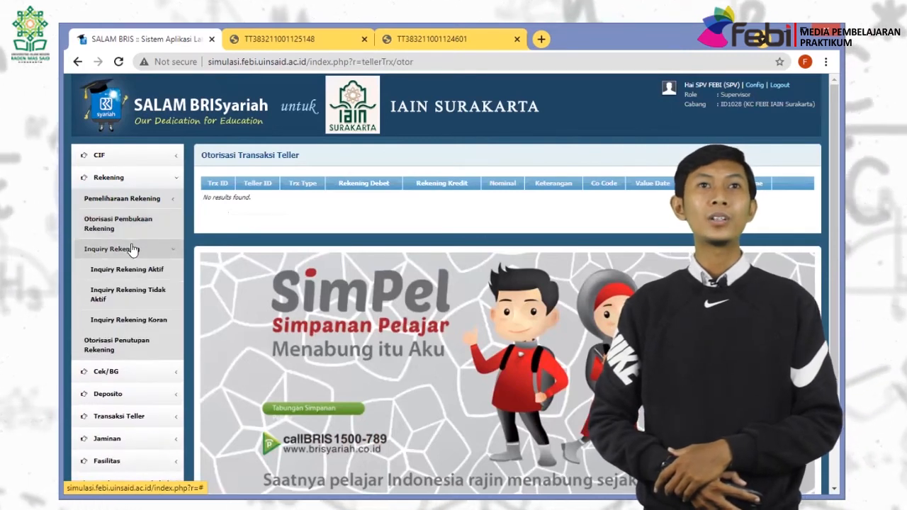
click(124, 199)
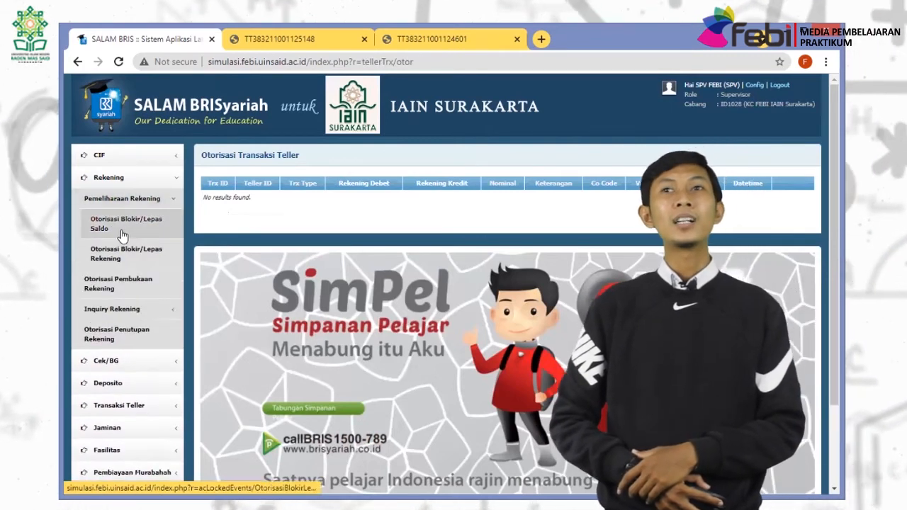
click(122, 233)
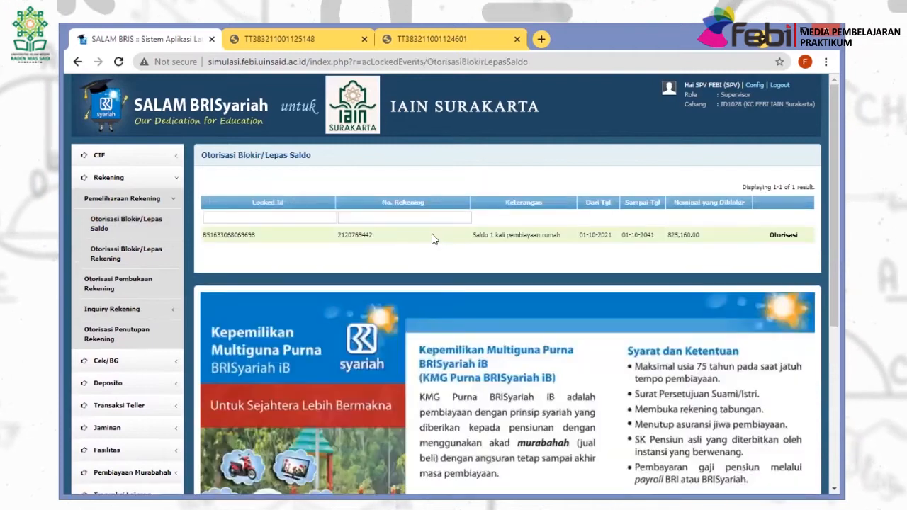
click(781, 235)
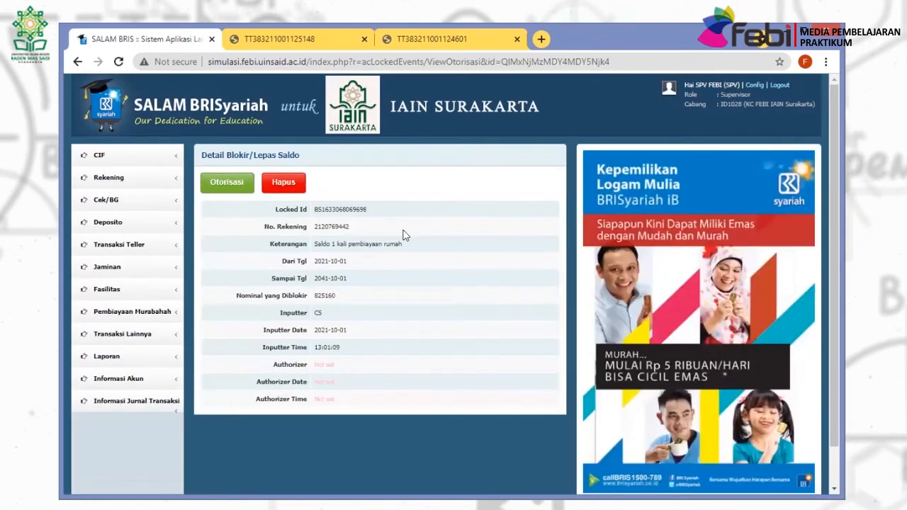
click(227, 183)
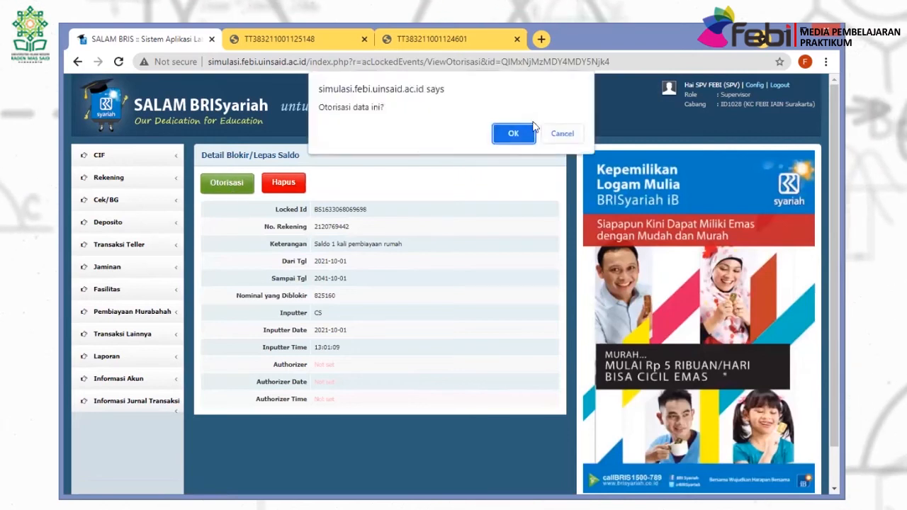
click(514, 134)
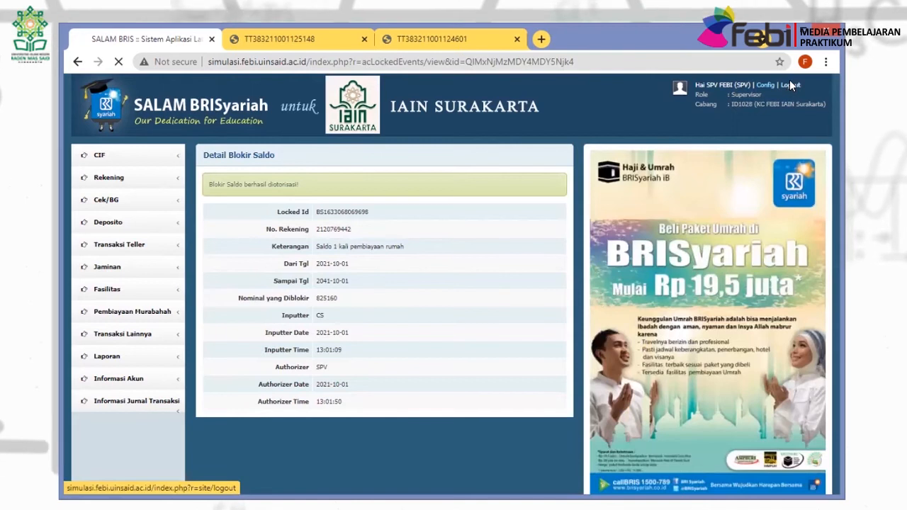
Sign out of the supervisor account and log in briefly as teller TL.
click(790, 85)
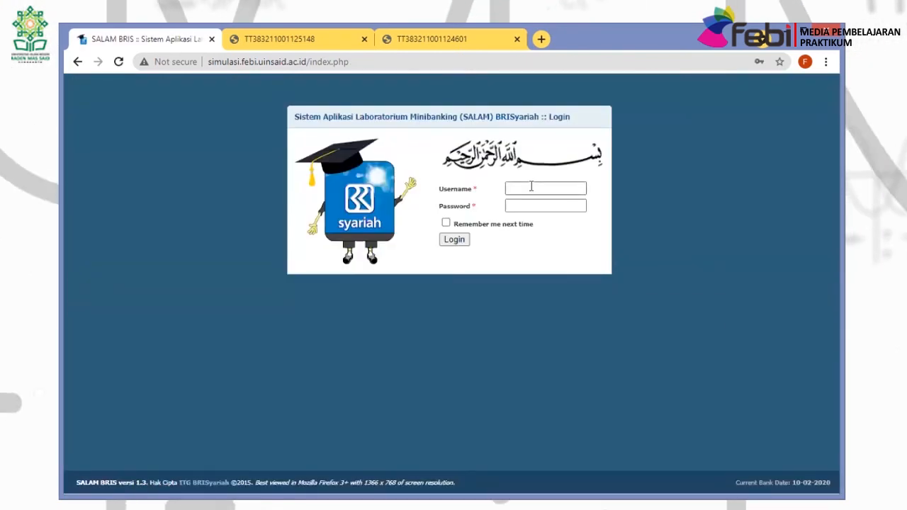
click(530, 186)
text(TL)
key(Tab)
text(t)
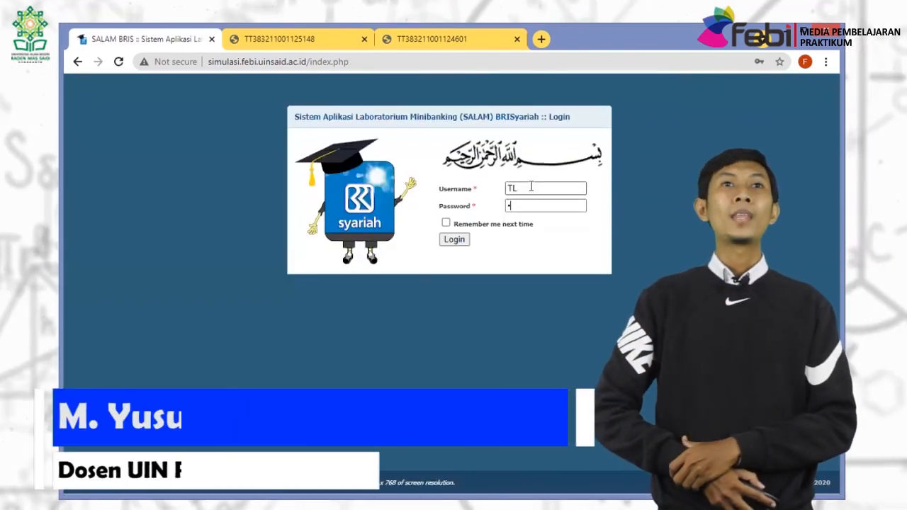
key(Return)
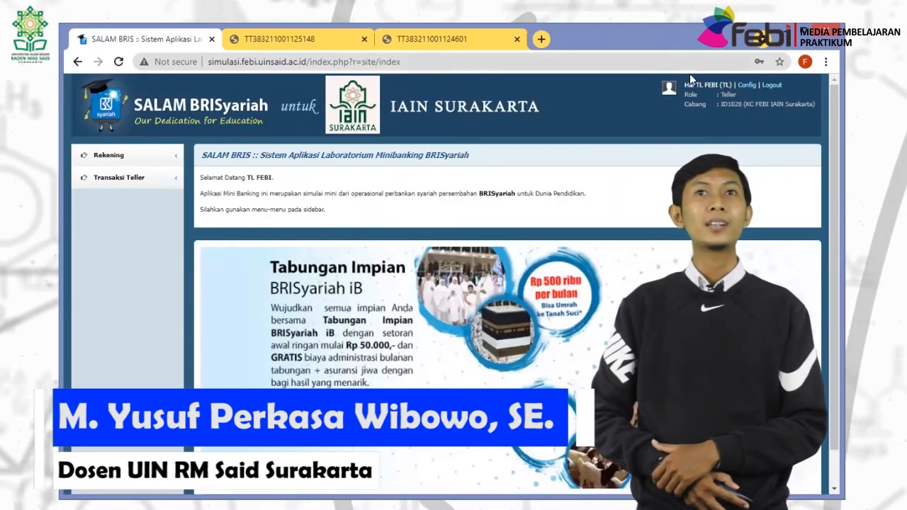
Sign out of the teller account and log back in as Customer Service user CS.
click(771, 85)
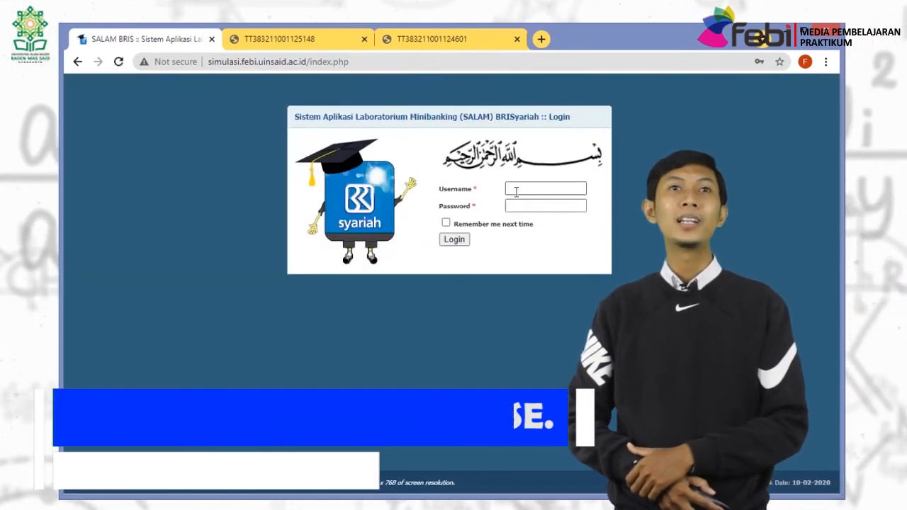
click(516, 192)
text(CS)
key(Tab)
text(•)
click(454, 240)
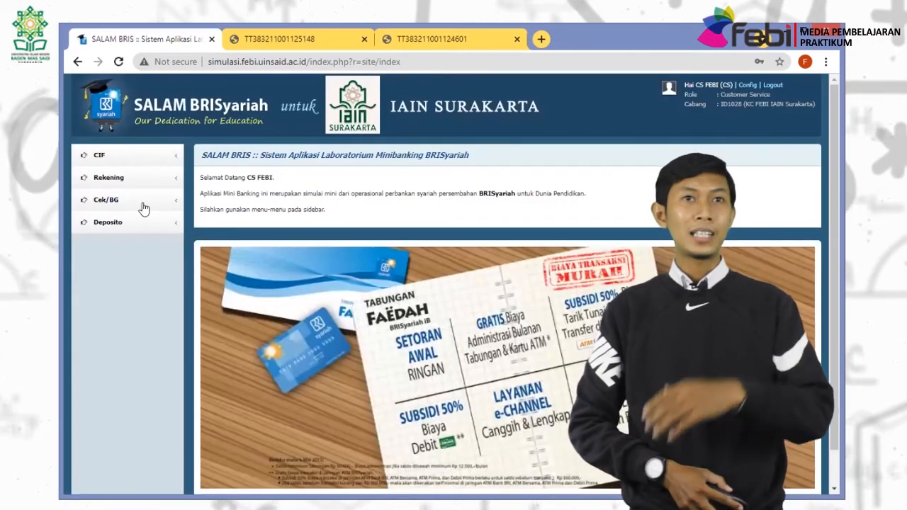
Find customer MUHAMMAD's accounts in the savings and current account inquiry.
click(135, 179)
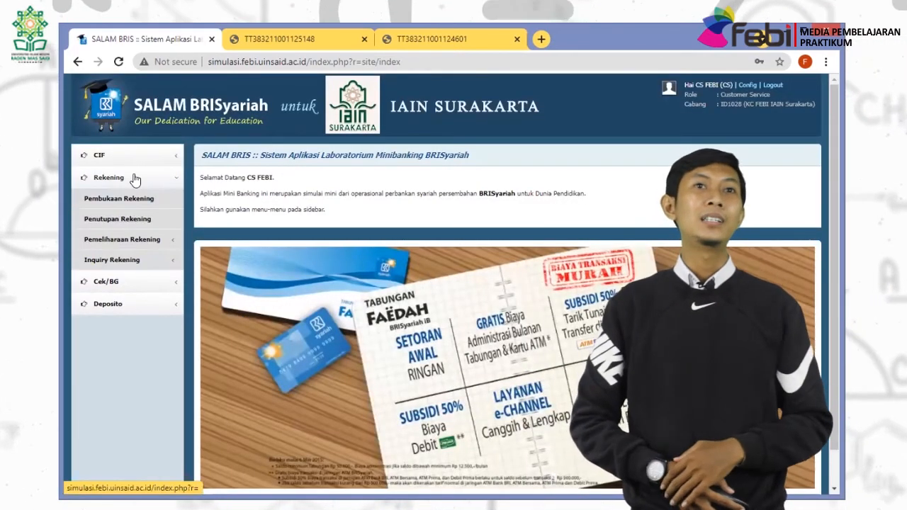
click(127, 245)
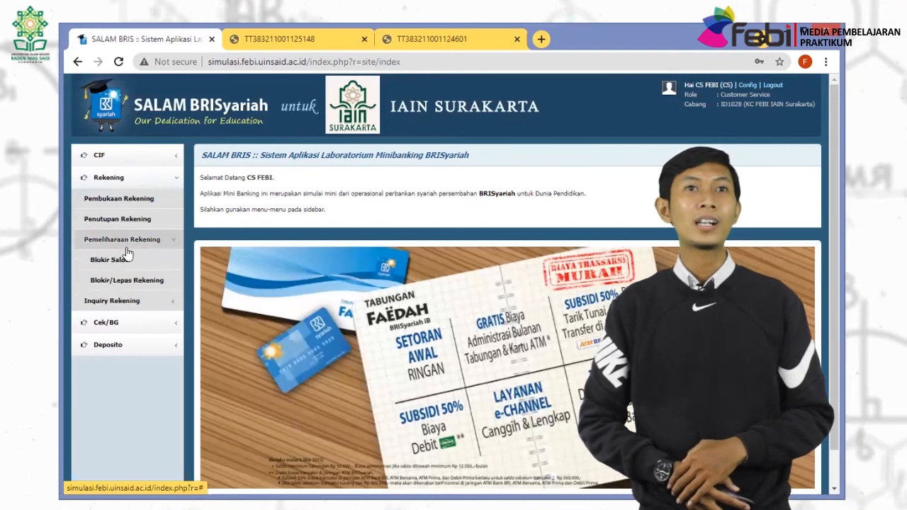
click(142, 300)
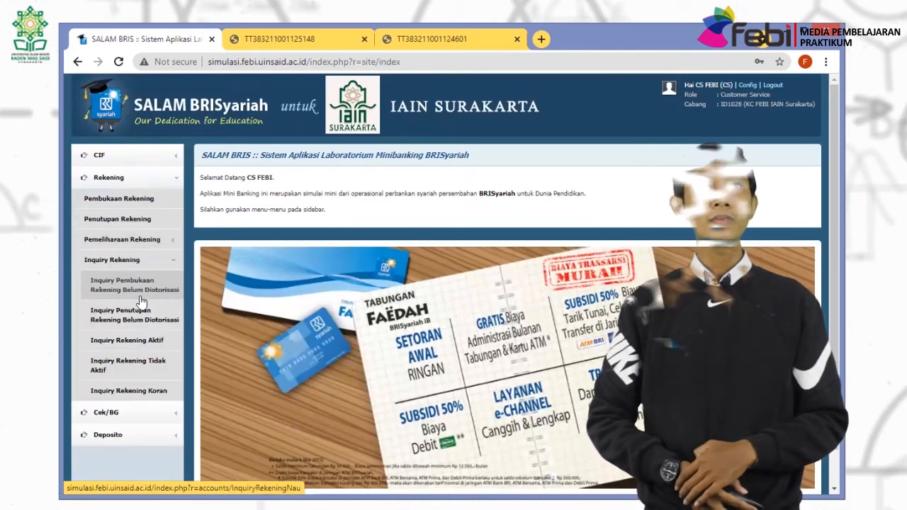
click(140, 346)
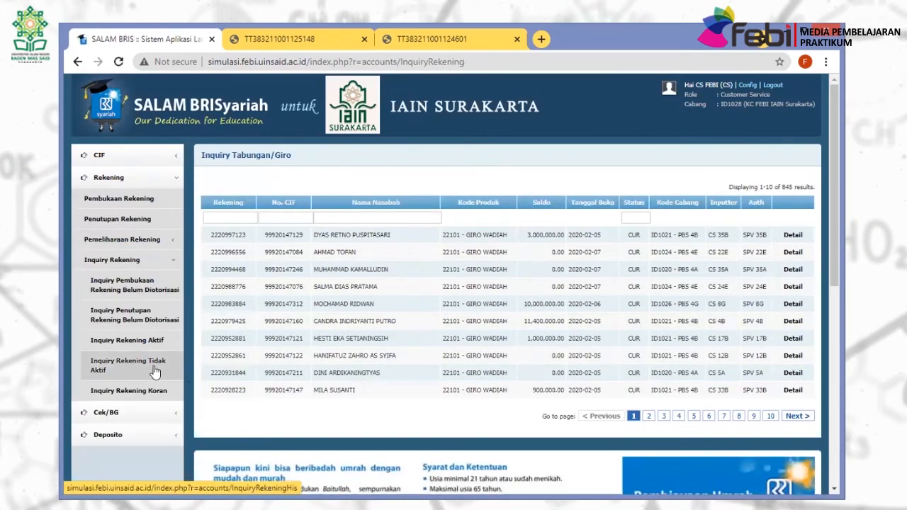
click(353, 217)
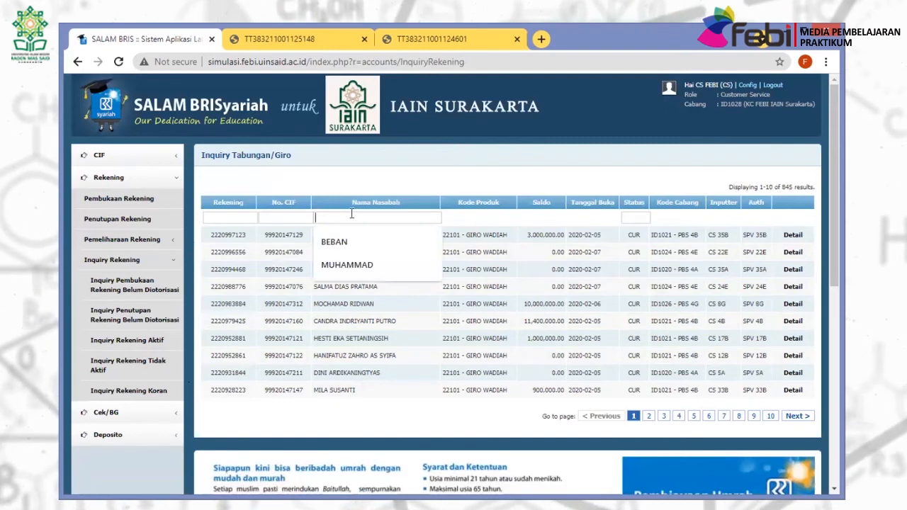
text(MUHAMMAD)
key(Return)
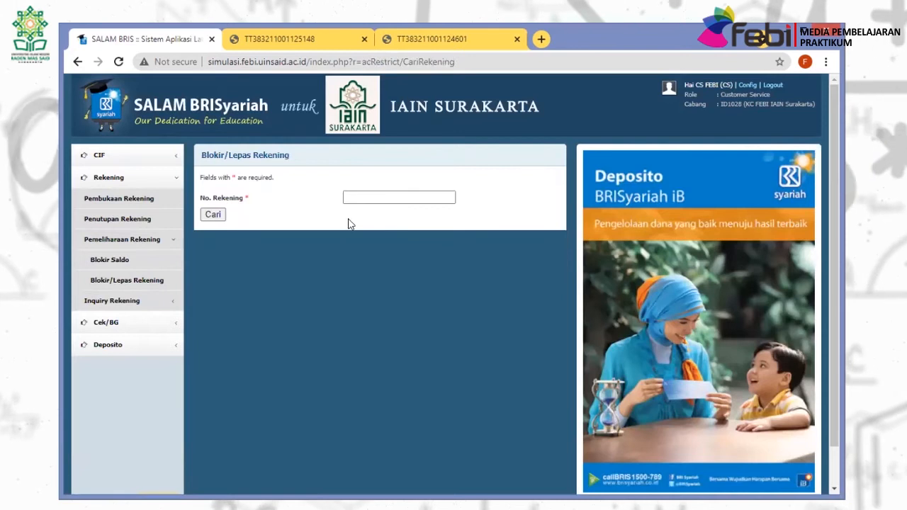
Look up the pasted account number in the block form and set Tipe Blokir to DEBET.
click(362, 198)
key(ctrl+v)
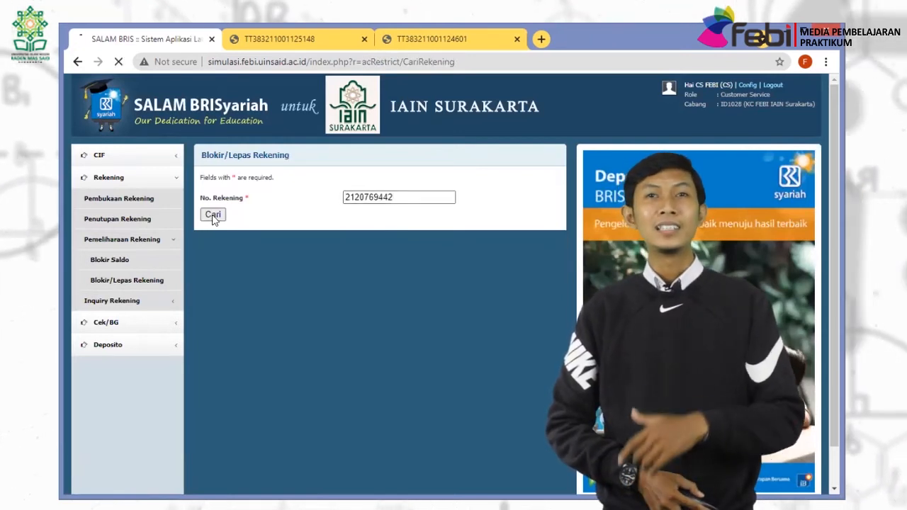
click(212, 216)
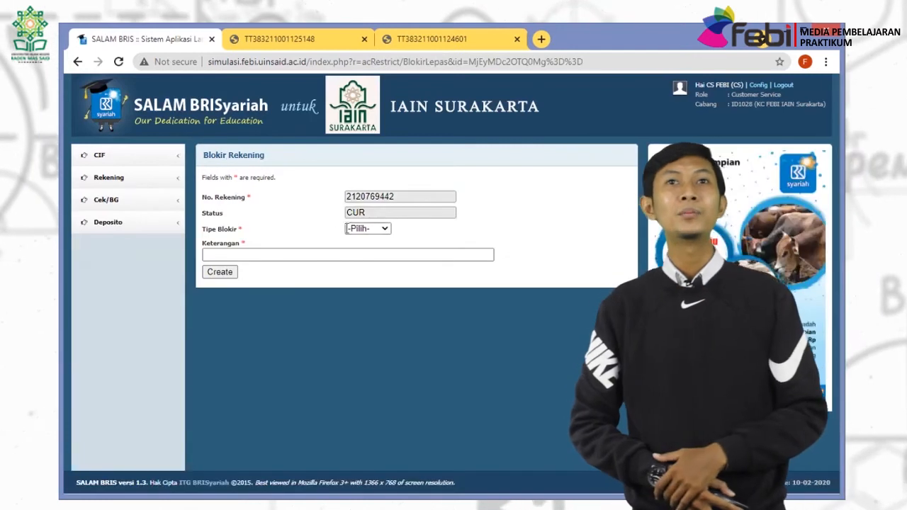
click(367, 228)
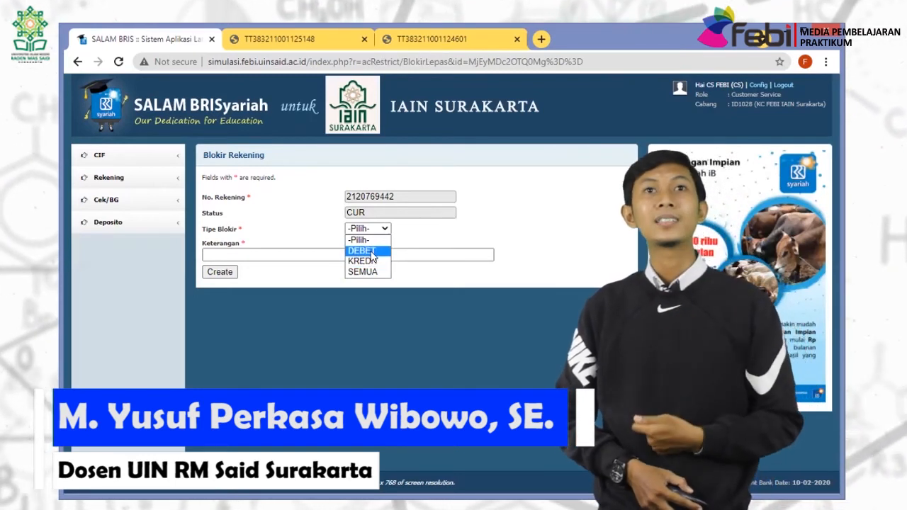
click(367, 252)
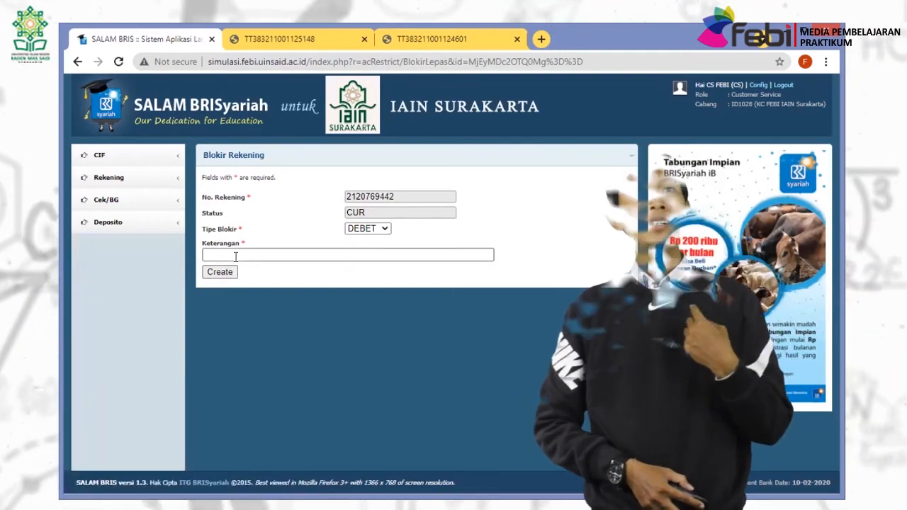
Note the block as 'LAPORAN TRANSAKSI TIDAK NORMAL', save it, and log out.
click(322, 255)
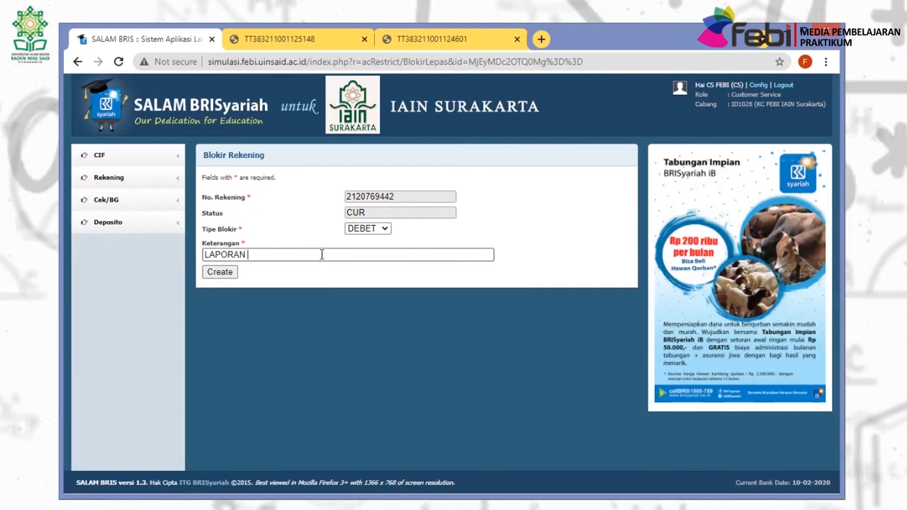
text(LAPORAN TINDAKA)
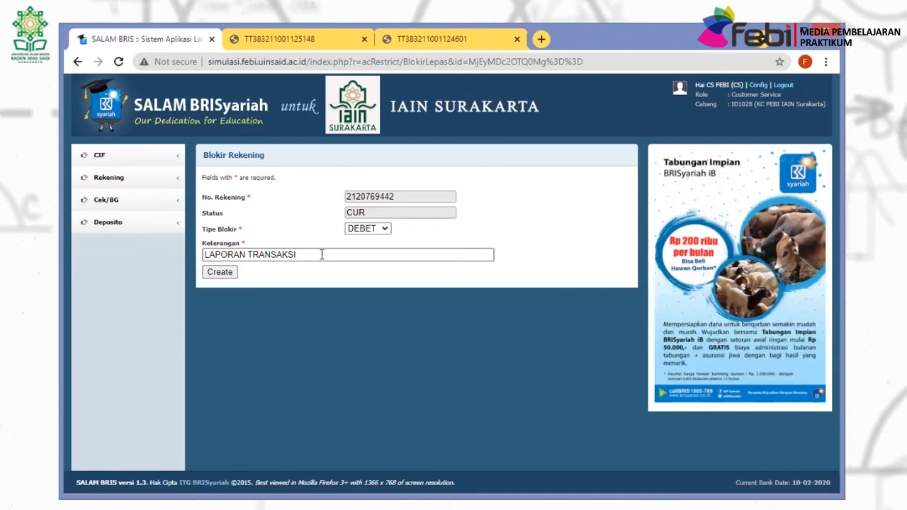
text(K NORMAL)
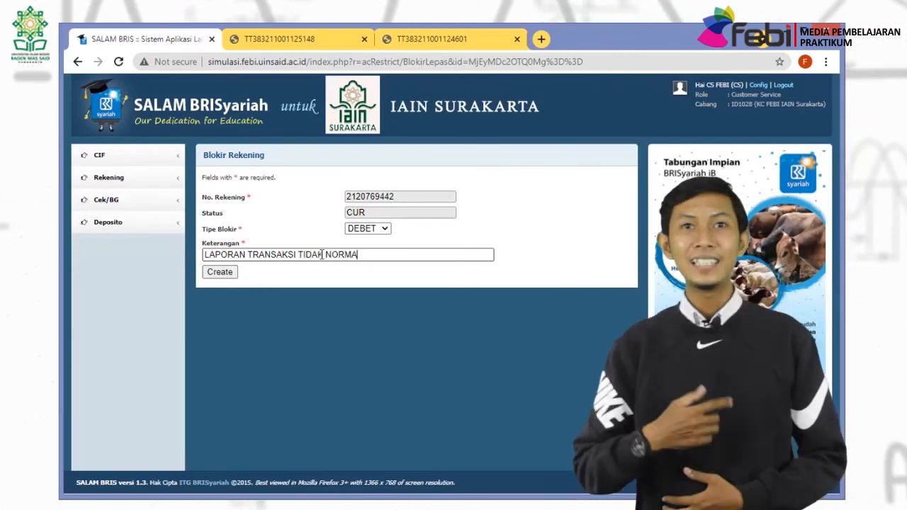
click(218, 272)
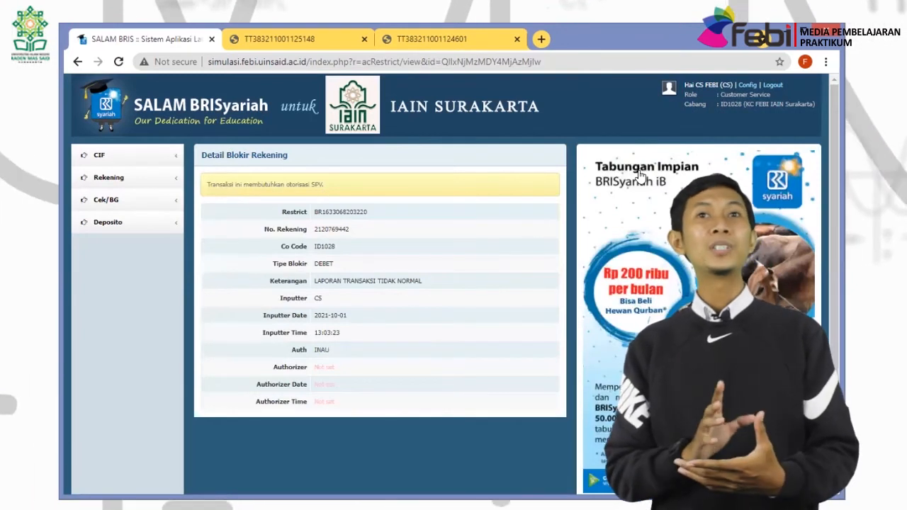
click(772, 86)
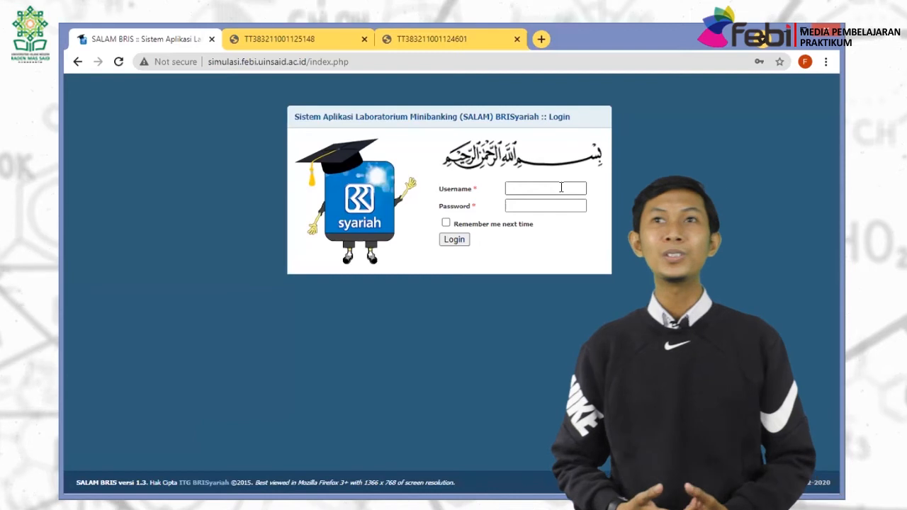
Log in briefly as teller TL, then sign out and log in as supervisor SPV.
click(560, 187)
text(TL)
key(Tab)
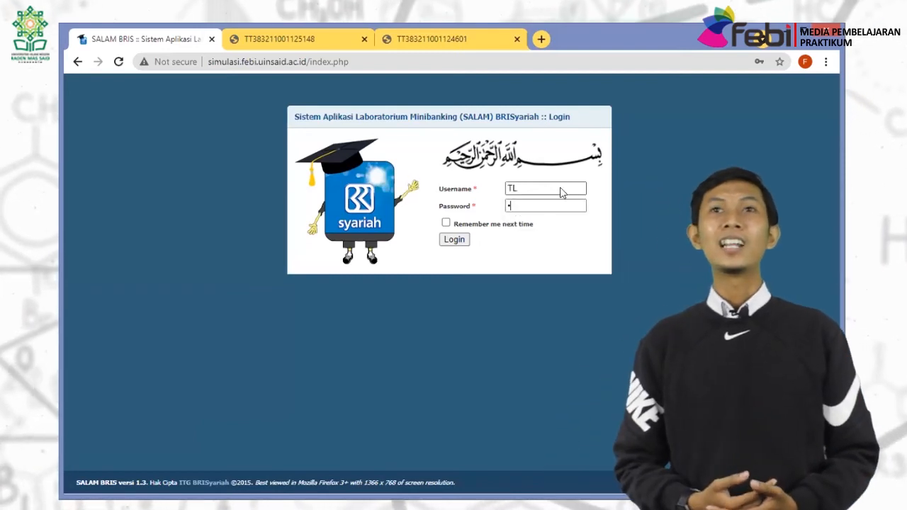
key(Return)
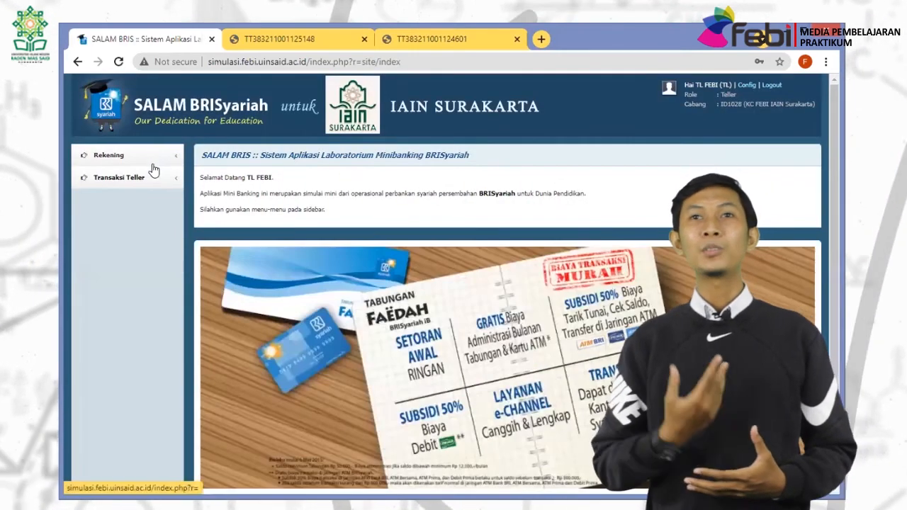
click(774, 85)
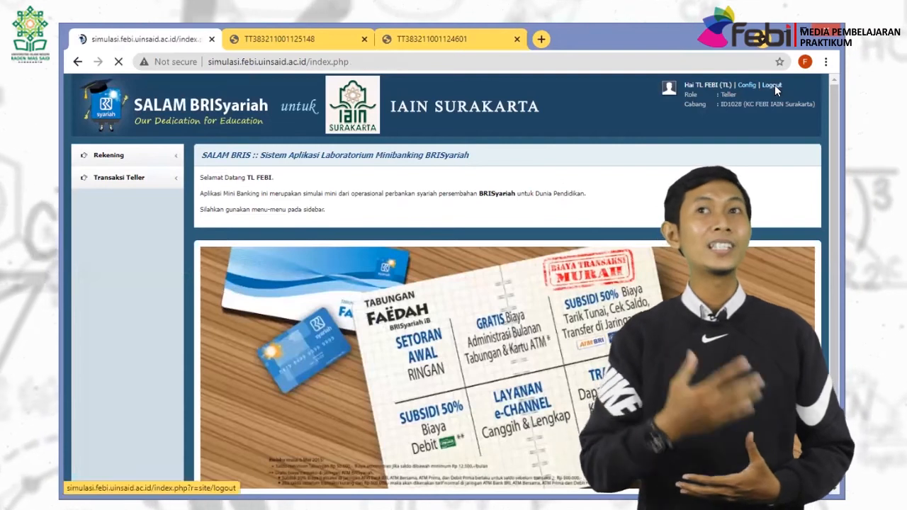
click(523, 185)
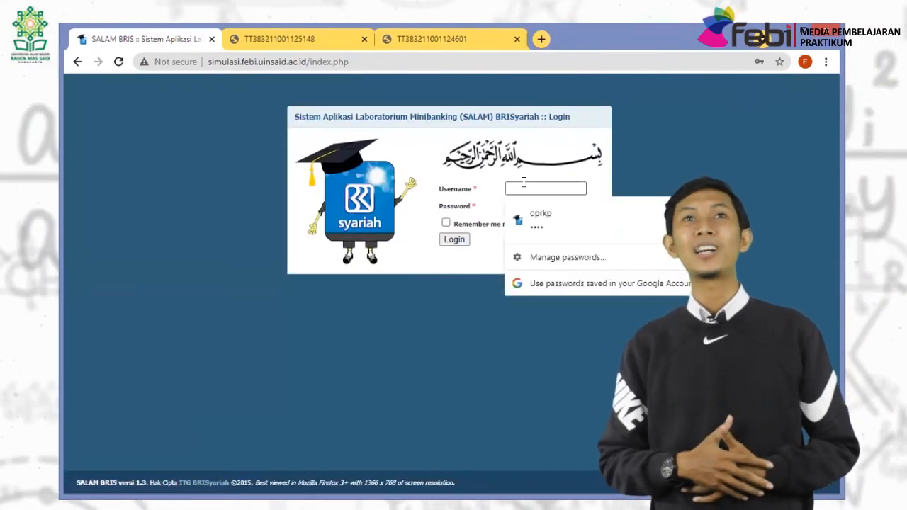
text(SPV)
key(Tab)
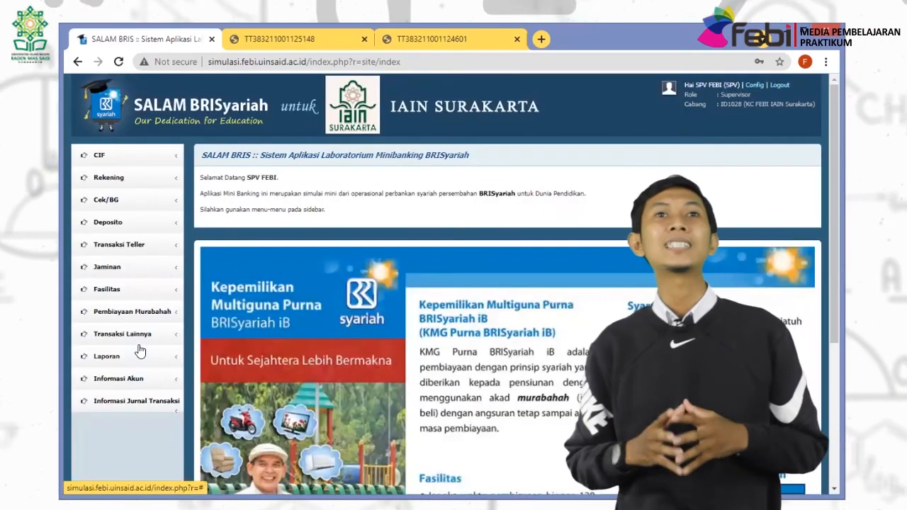
Authorise the pending DEBET block in Otorisasi Blokir/Lepas Rekening, then log out.
click(129, 245)
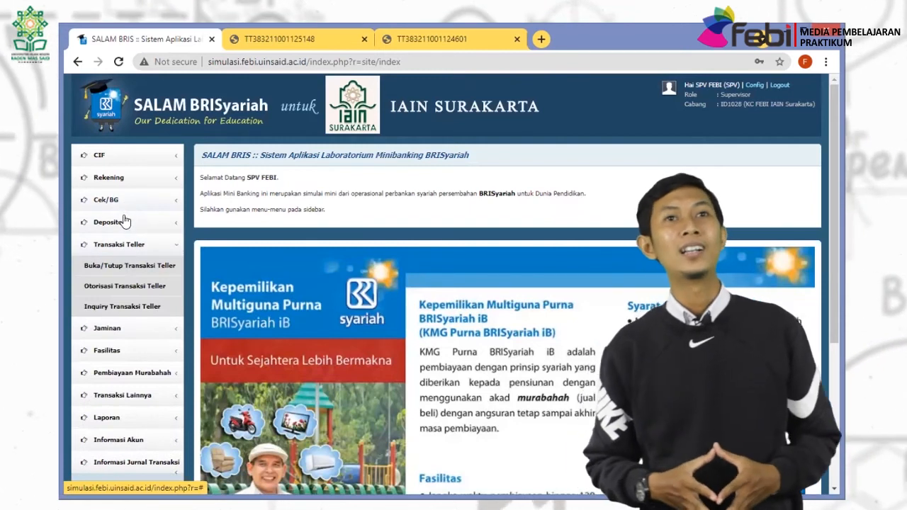
click(115, 177)
click(119, 199)
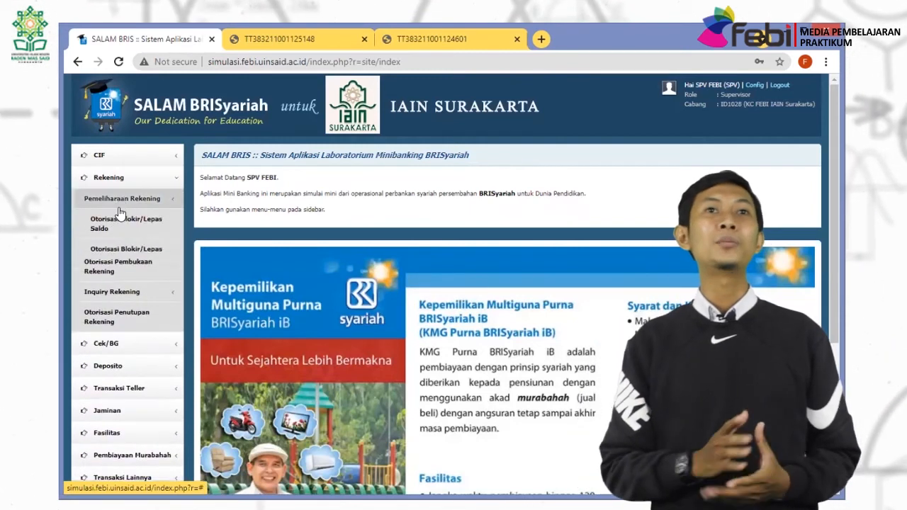
click(119, 257)
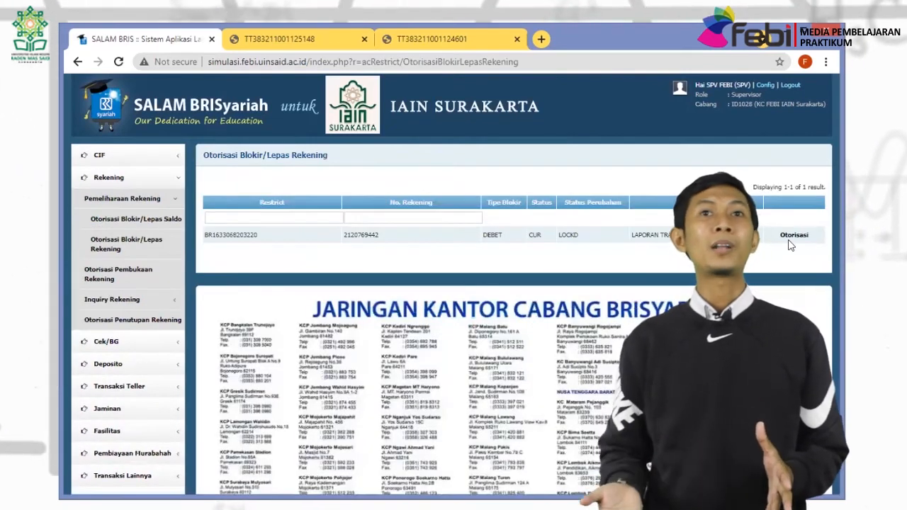
click(793, 235)
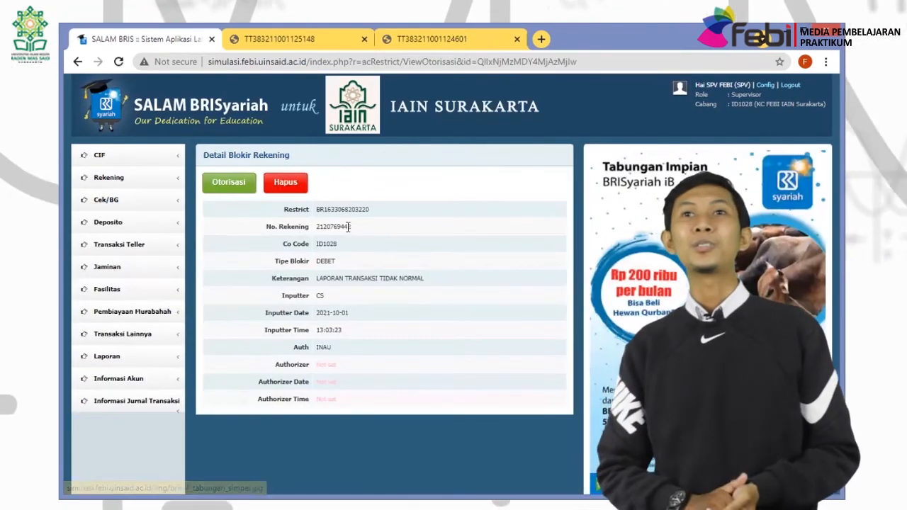
click(228, 182)
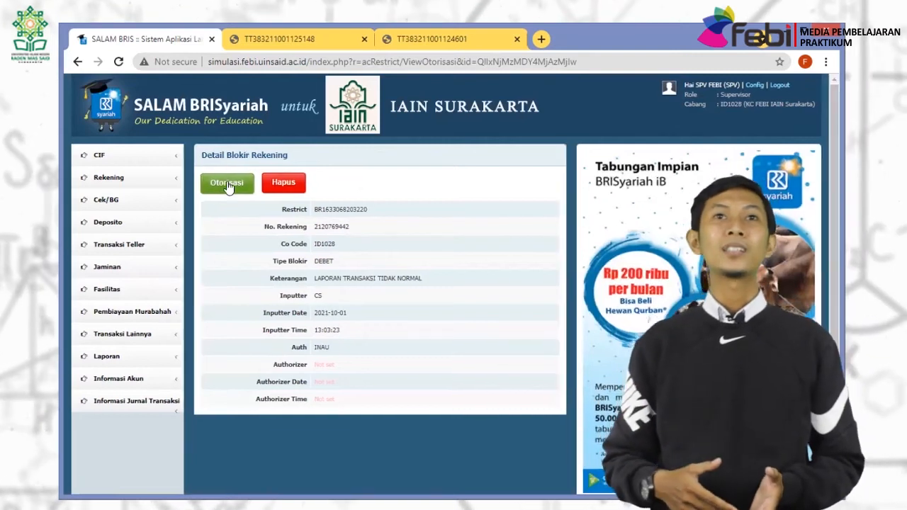
click(514, 134)
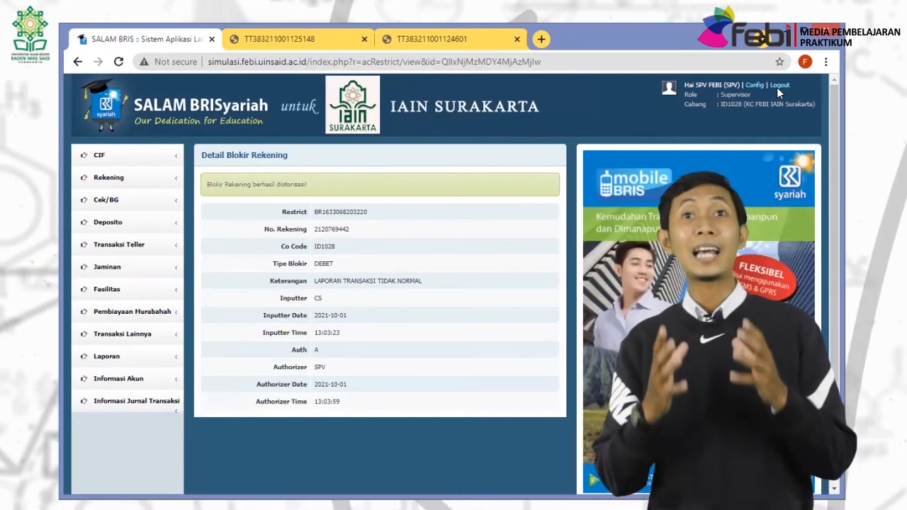
click(777, 84)
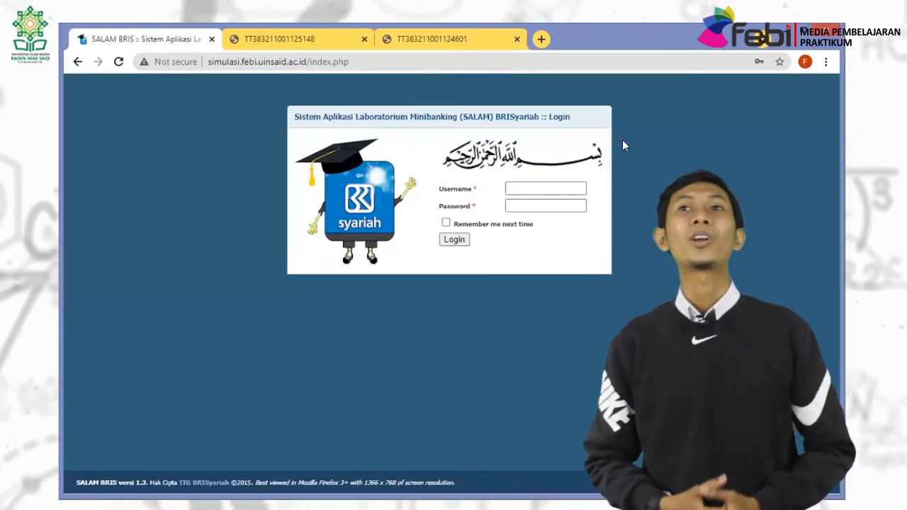
Log in as CS and look up the customer's account in Blokir/Lepas Rekening.
click(559, 190)
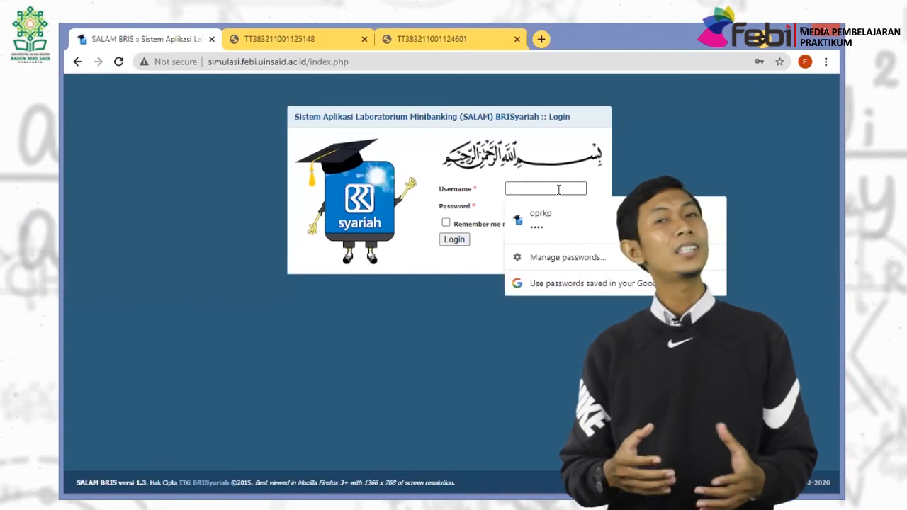
text(CS)
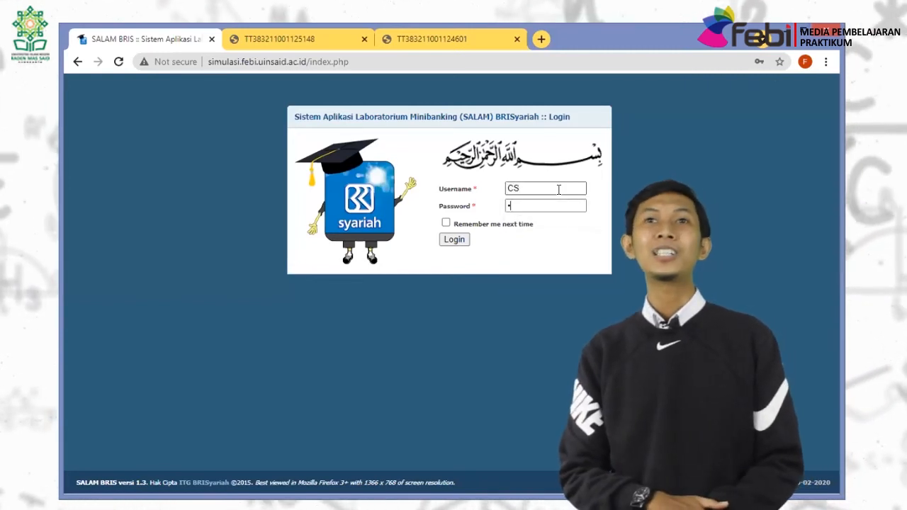
key(Return)
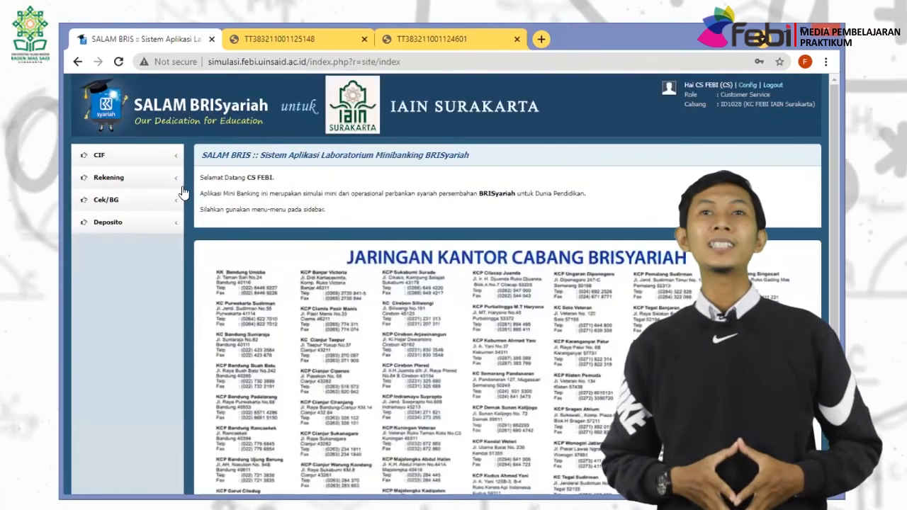
click(108, 179)
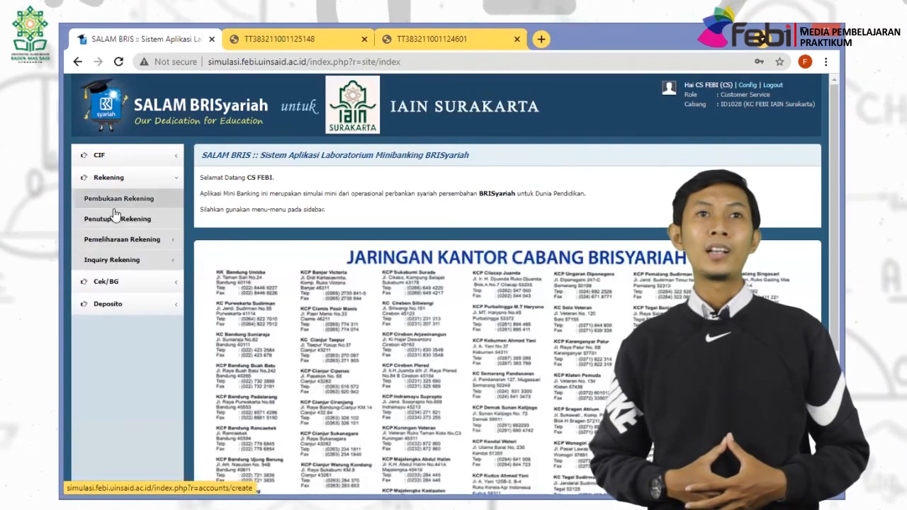
click(119, 238)
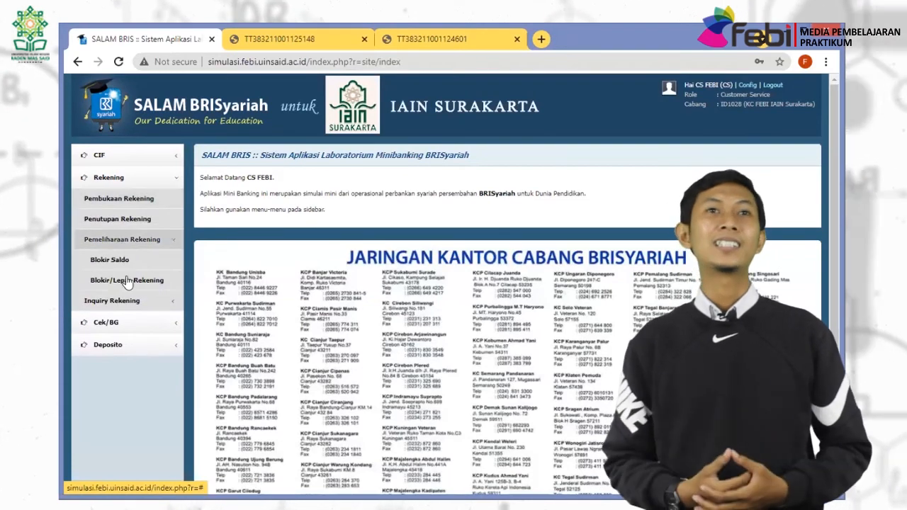
click(128, 280)
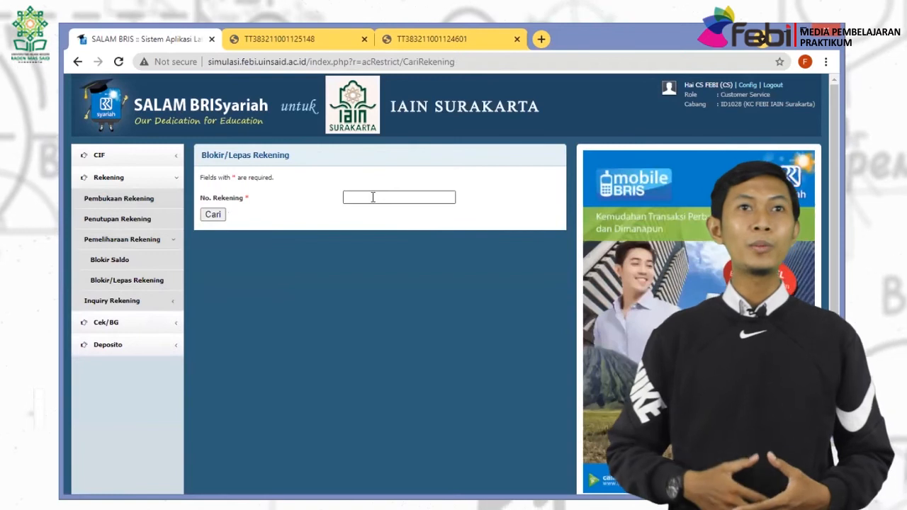
click(373, 197)
click(369, 233)
click(212, 214)
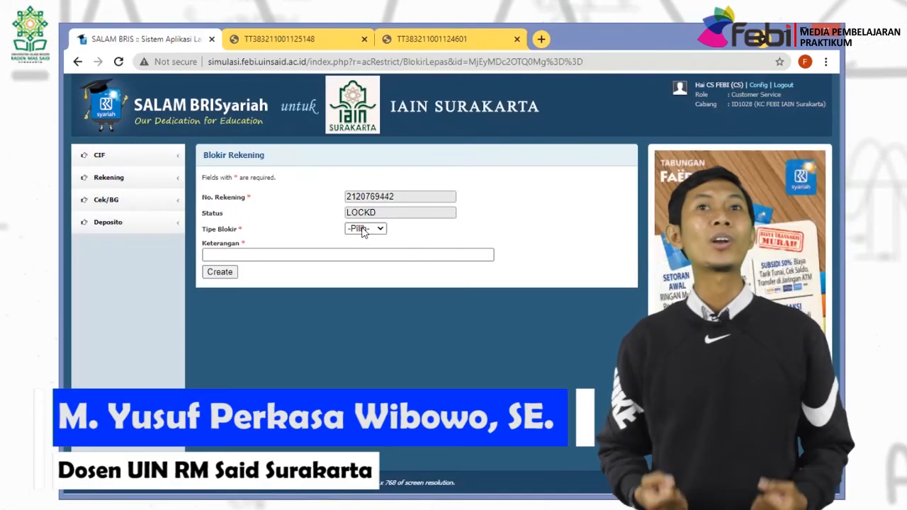
Set Tipe Blokir to LEPAS with note 'LAPORAN TRANSAKSI NORMAL', then log out.
click(362, 229)
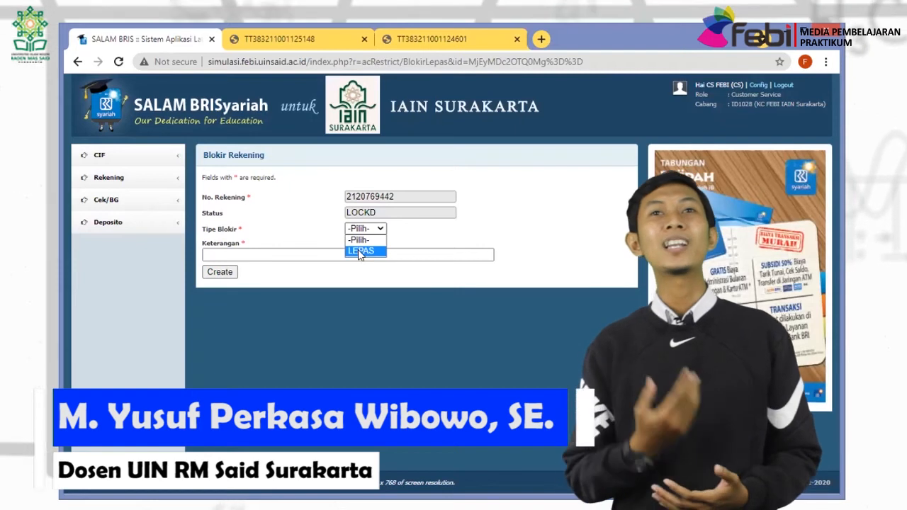
click(362, 252)
click(337, 255)
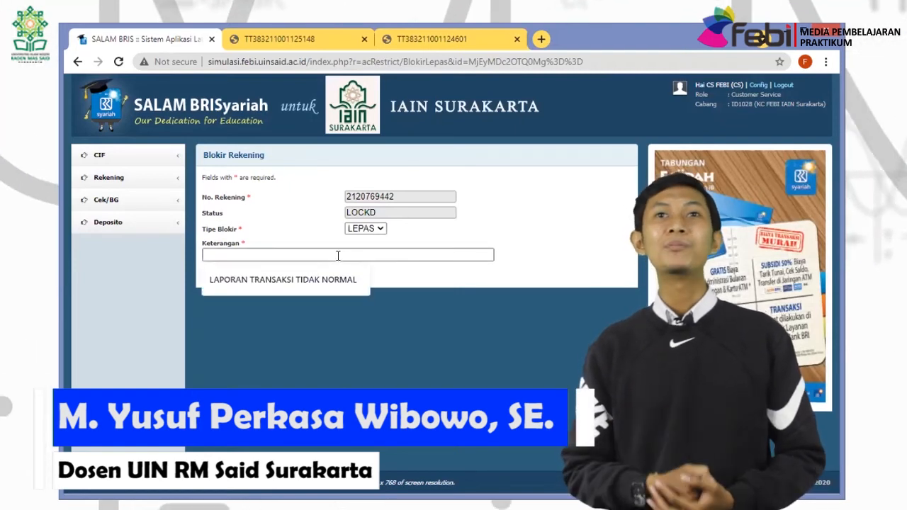
text(LA;O)
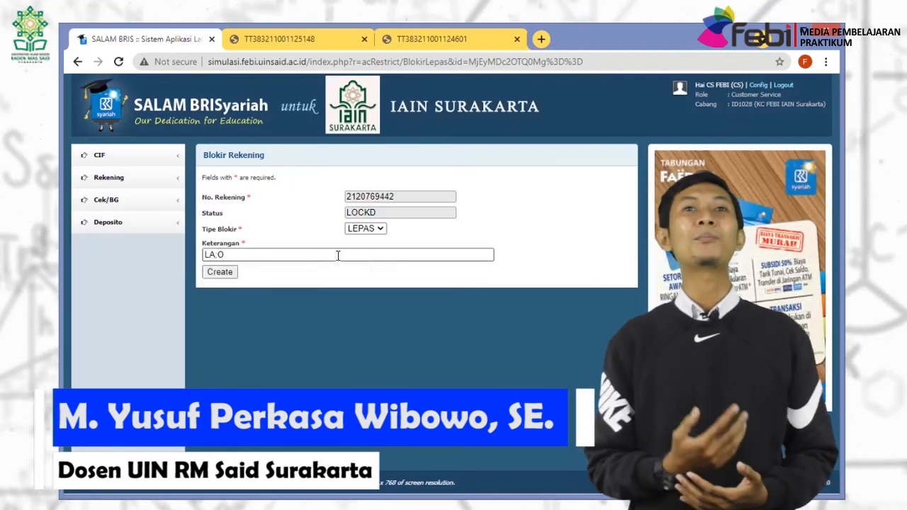
key(BackSpace)
key(BackSpace)
text(PORAN )
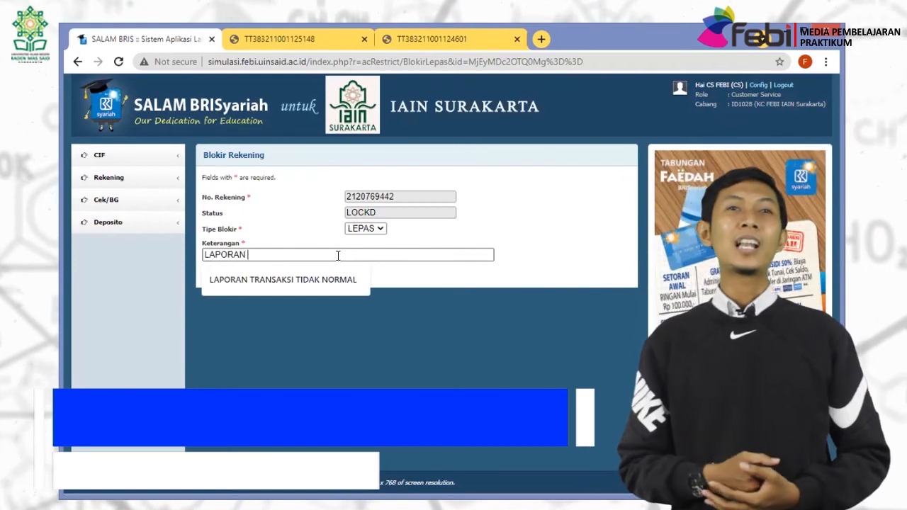
text(TRANSAKSI )
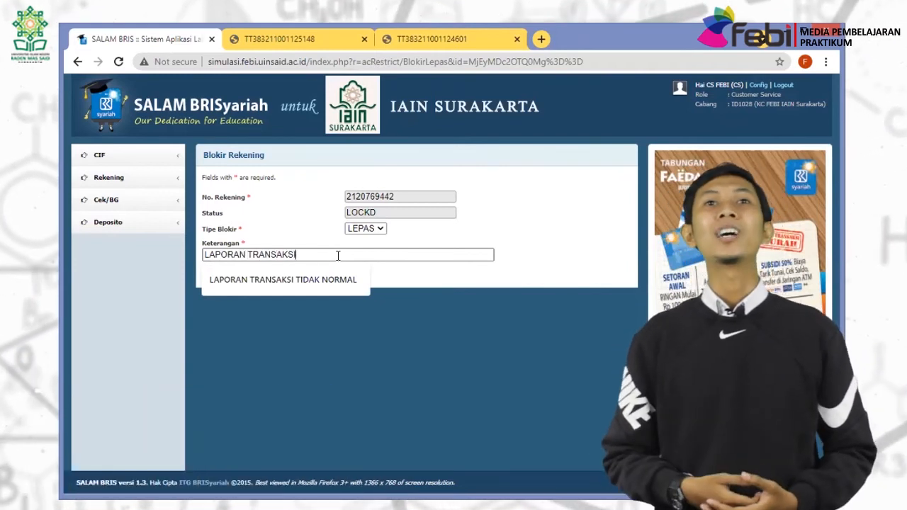
text(NORMAL)
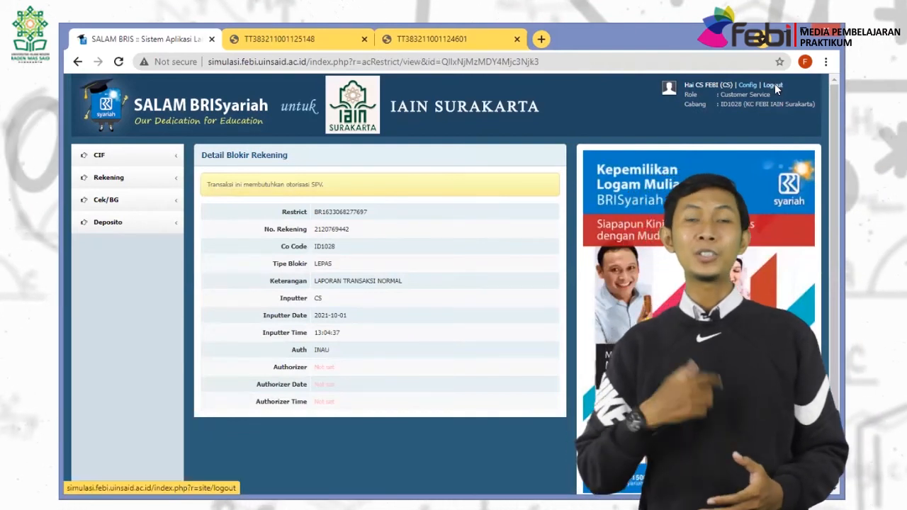
click(774, 85)
Log in as supervisor SPV.
click(522, 189)
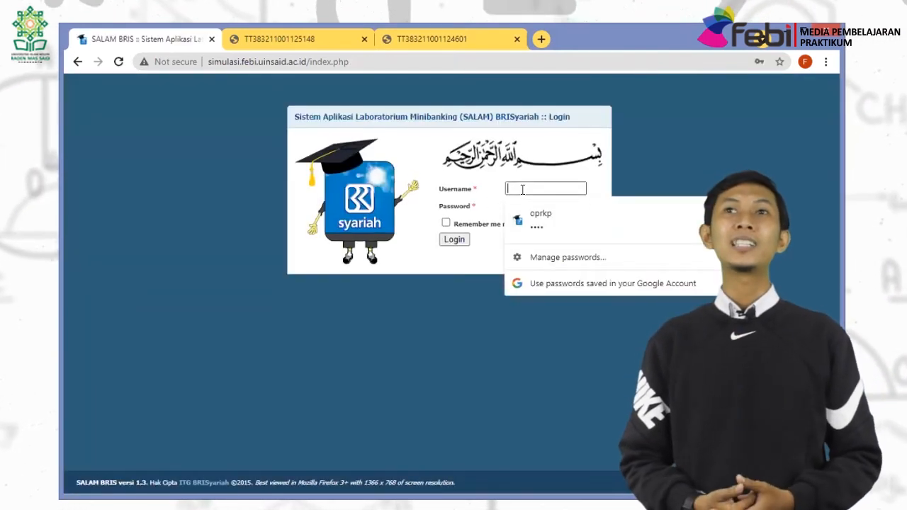
text(SPV)
key(Tab)
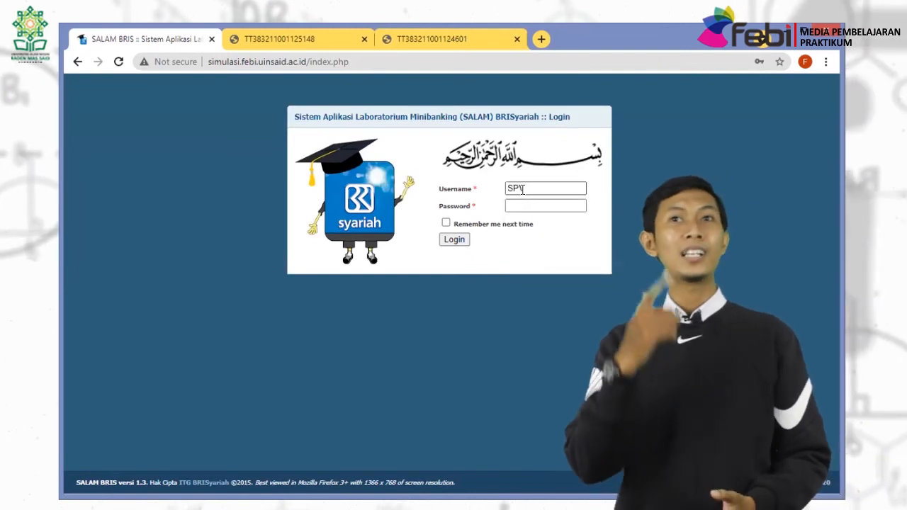
key(Return)
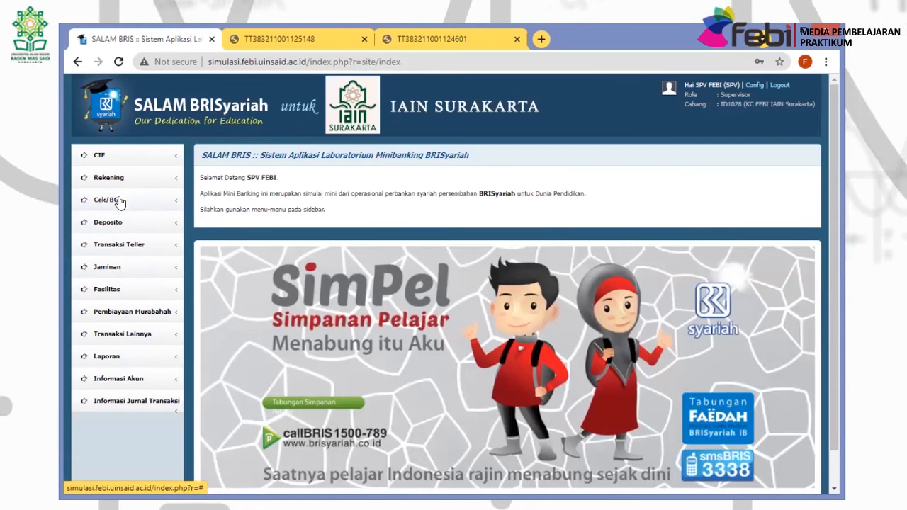
Authorise the pending LEPAS release request, then log out.
click(108, 177)
click(121, 198)
click(124, 253)
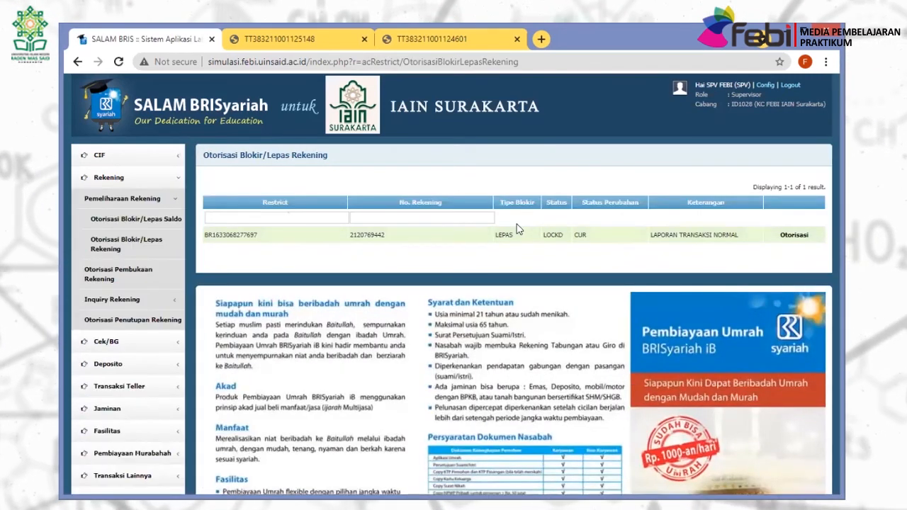
click(792, 236)
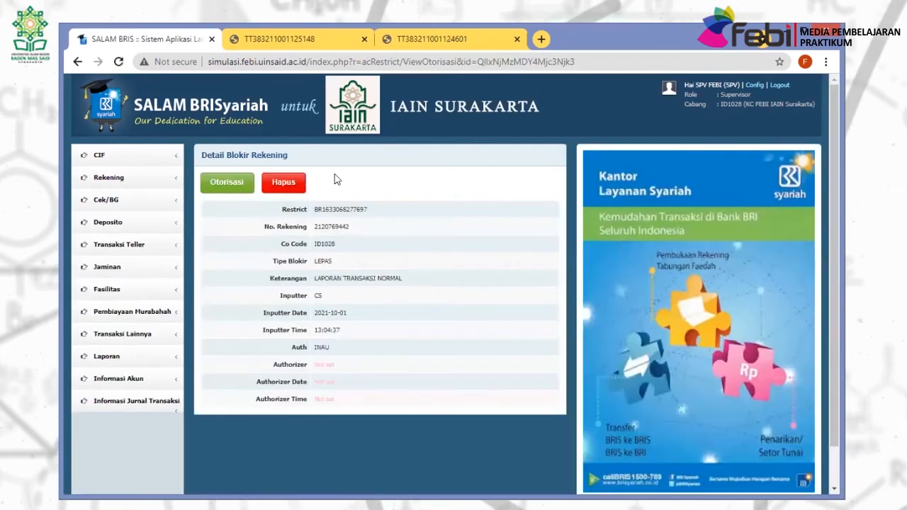
click(226, 182)
click(524, 132)
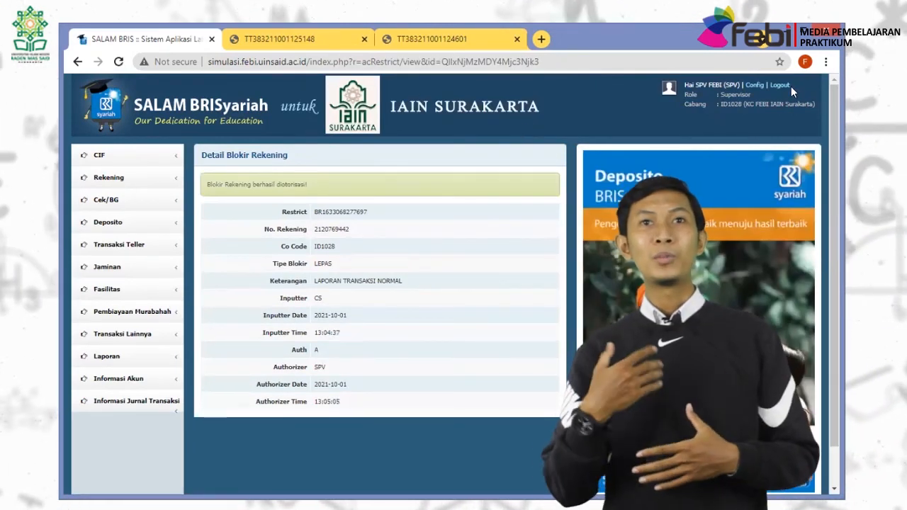
click(781, 84)
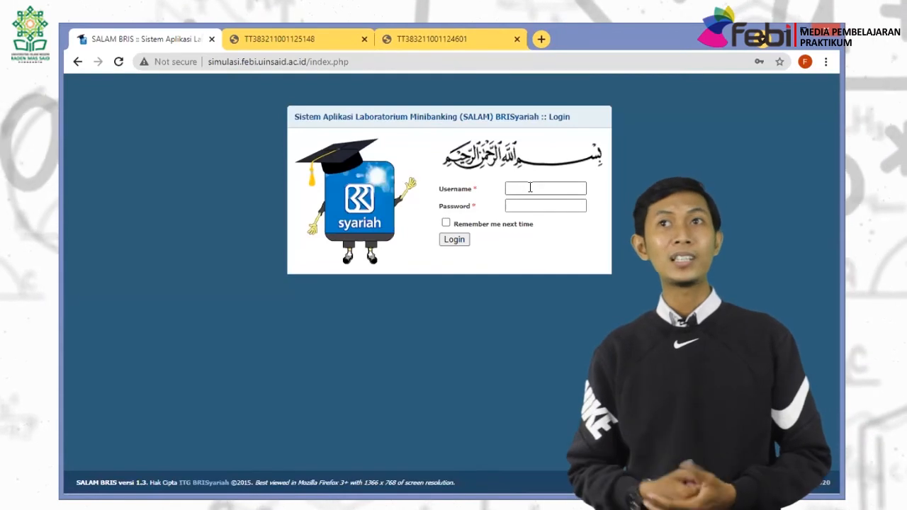
Log in as CS and expand the CIF, Rekening and Cek/BG sidebar menus.
click(530, 187)
text(CS)
key(Tab)
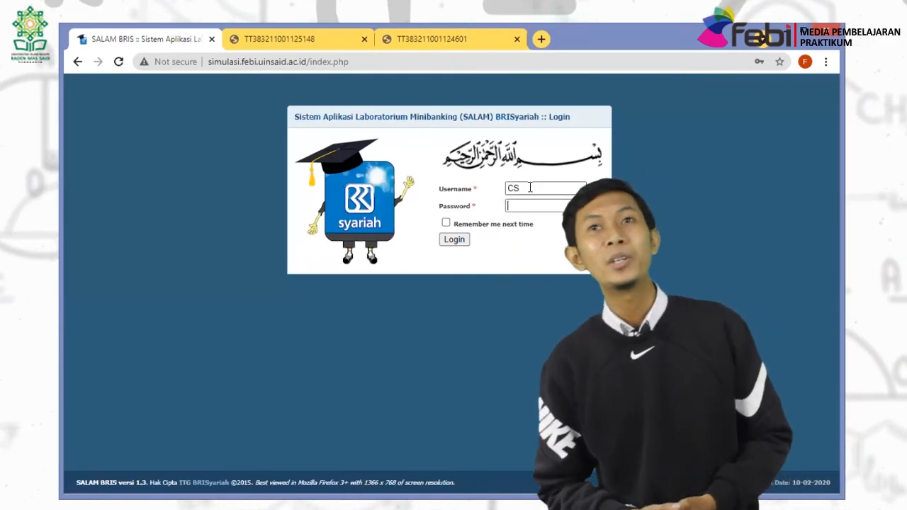
text(•)
key(Return)
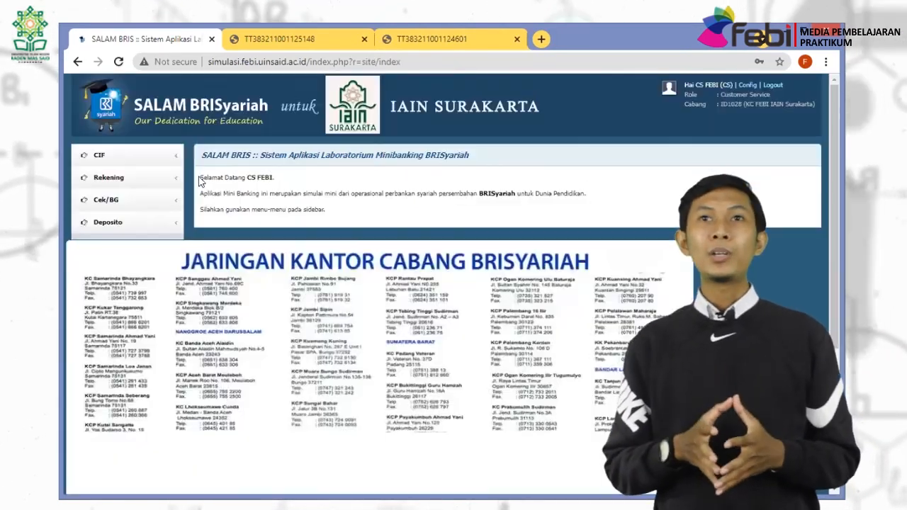
click(117, 155)
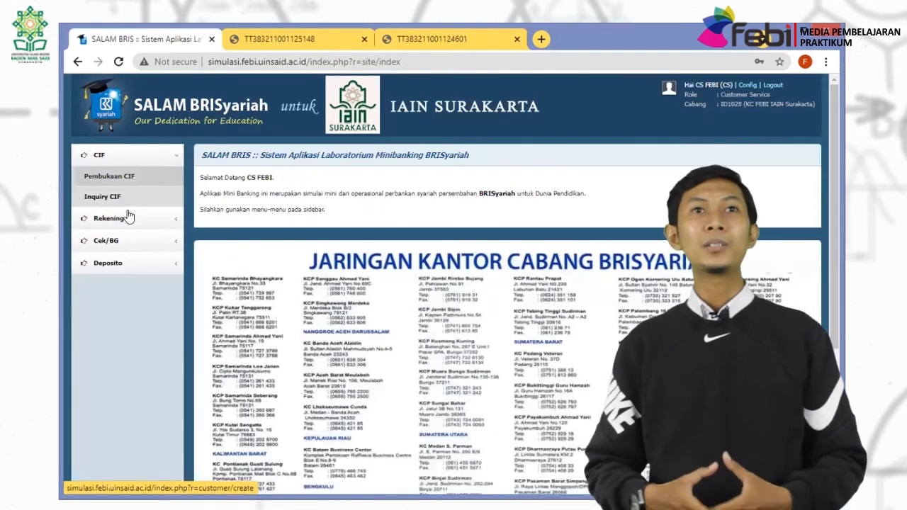
click(108, 218)
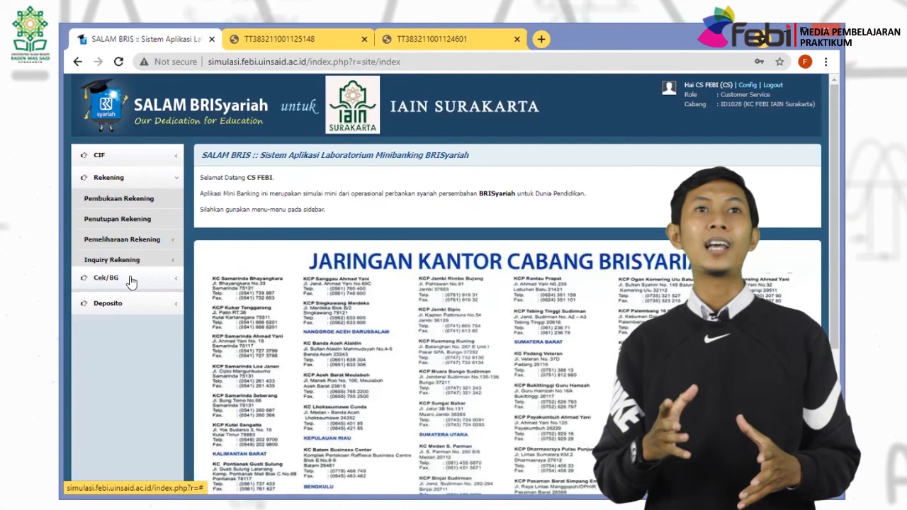
click(127, 280)
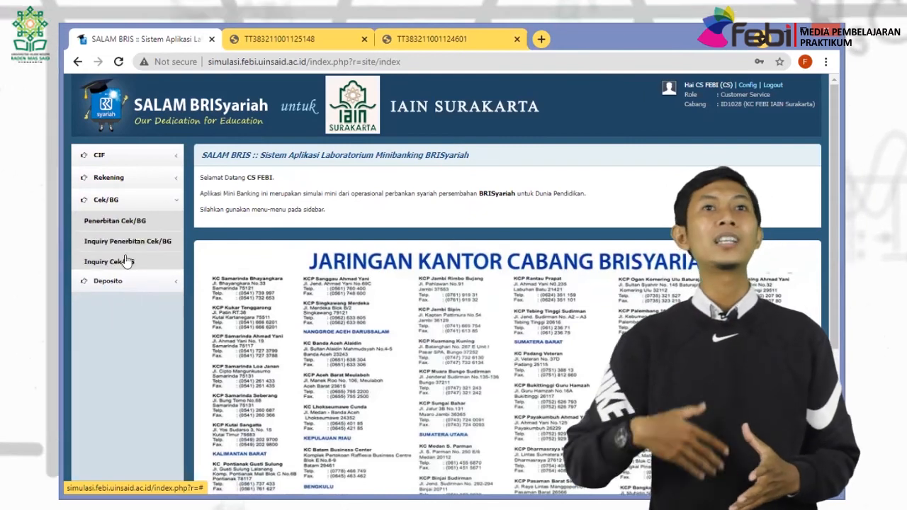